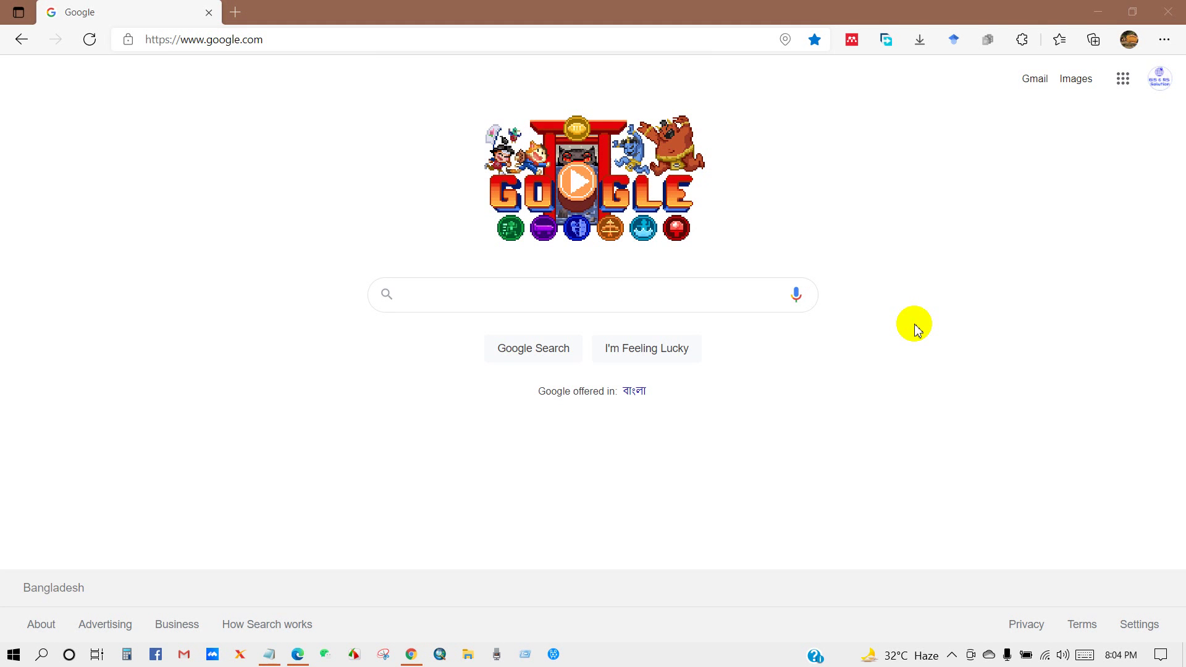
Step: Search Google for 'Hydroshed' and open the official HydroSHEDS site from the results
left_click(530, 289)
type("Hy")
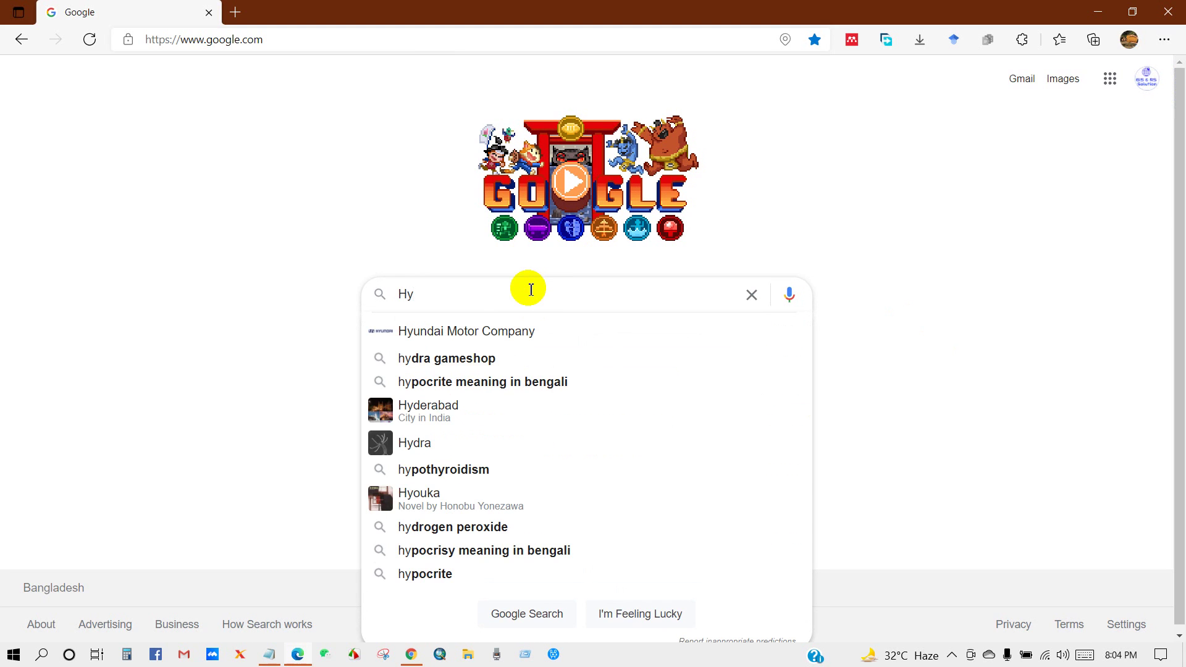
type("drosheds")
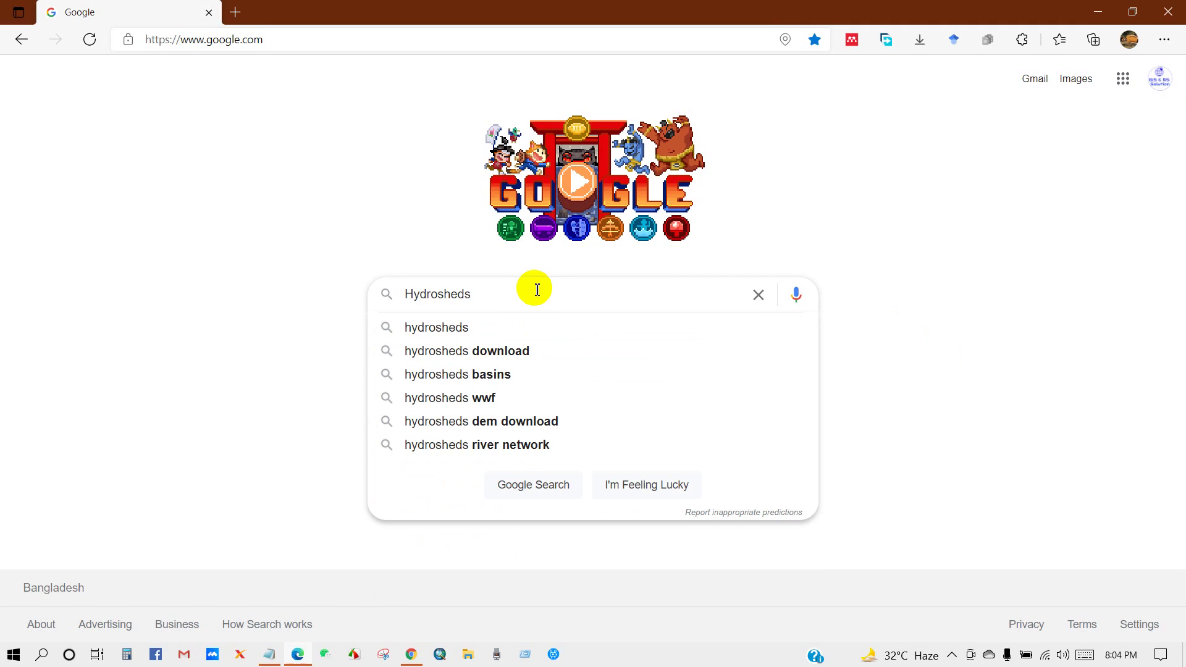
left_click(441, 333)
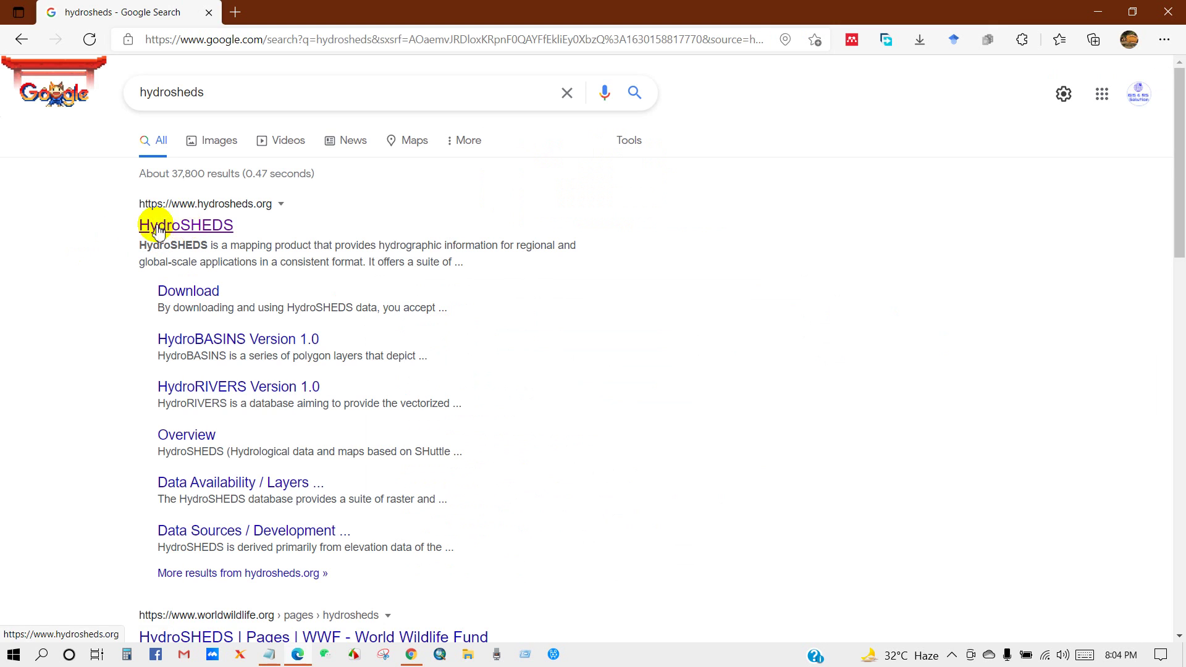
left_click(183, 229)
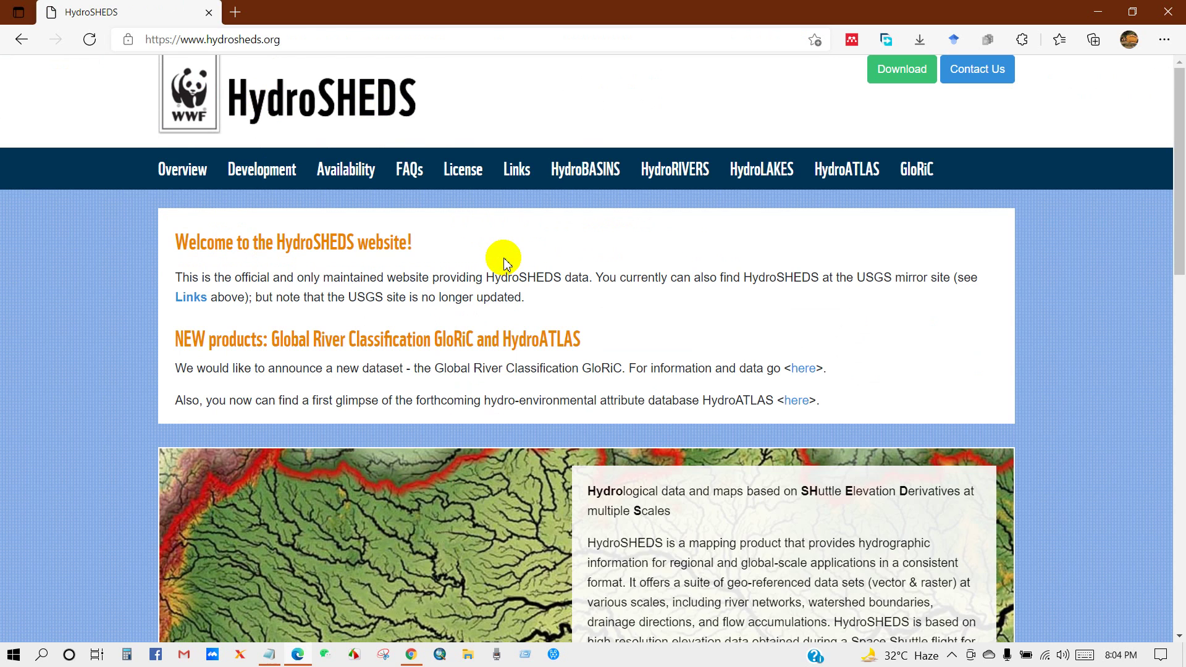
Step: Compare the HydroSHEDS address saved in the notes with the browser's current web address
left_click(279, 613)
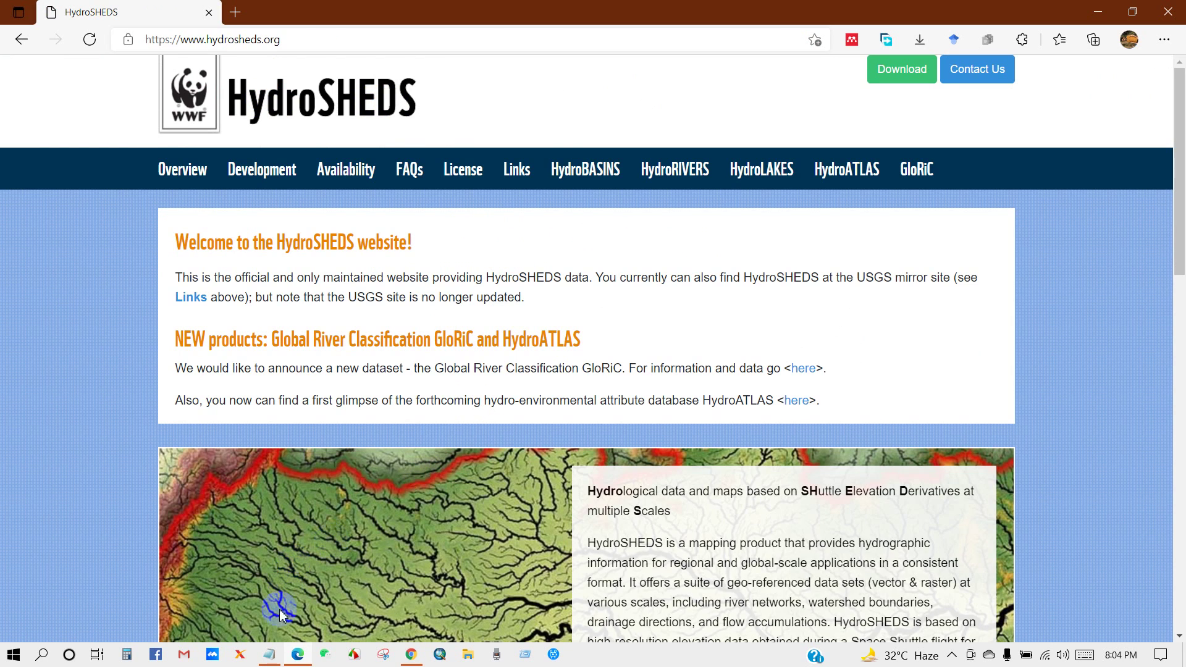
left_click(270, 654)
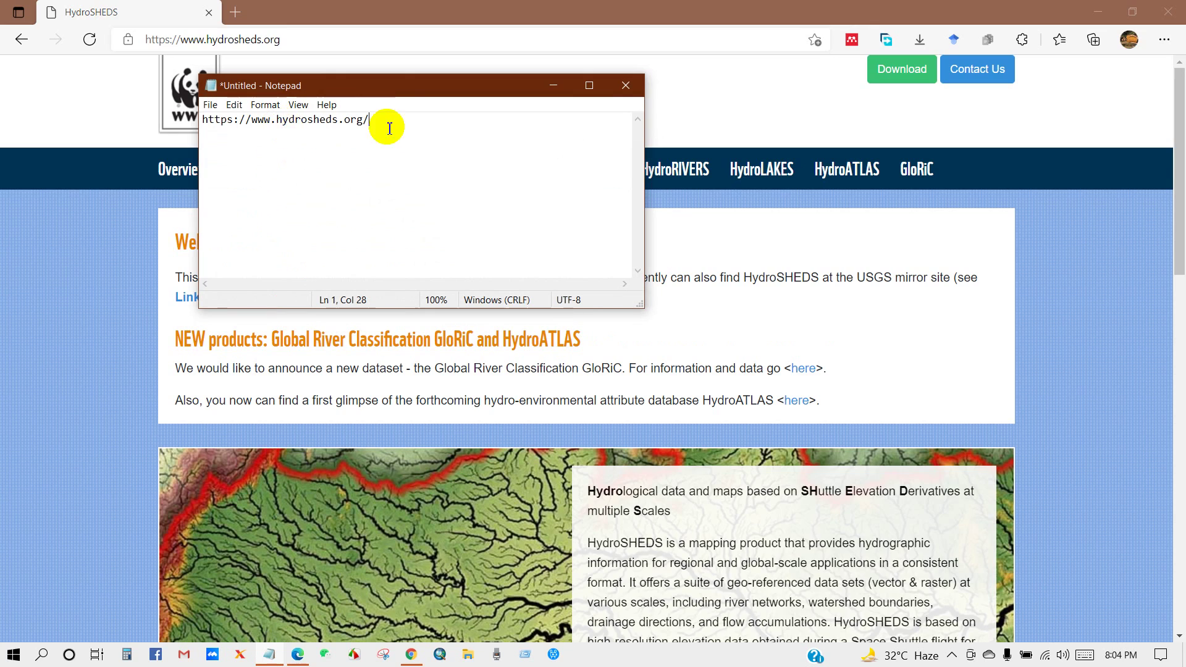
left_click_drag(389, 128, 199, 118)
left_click(252, 142)
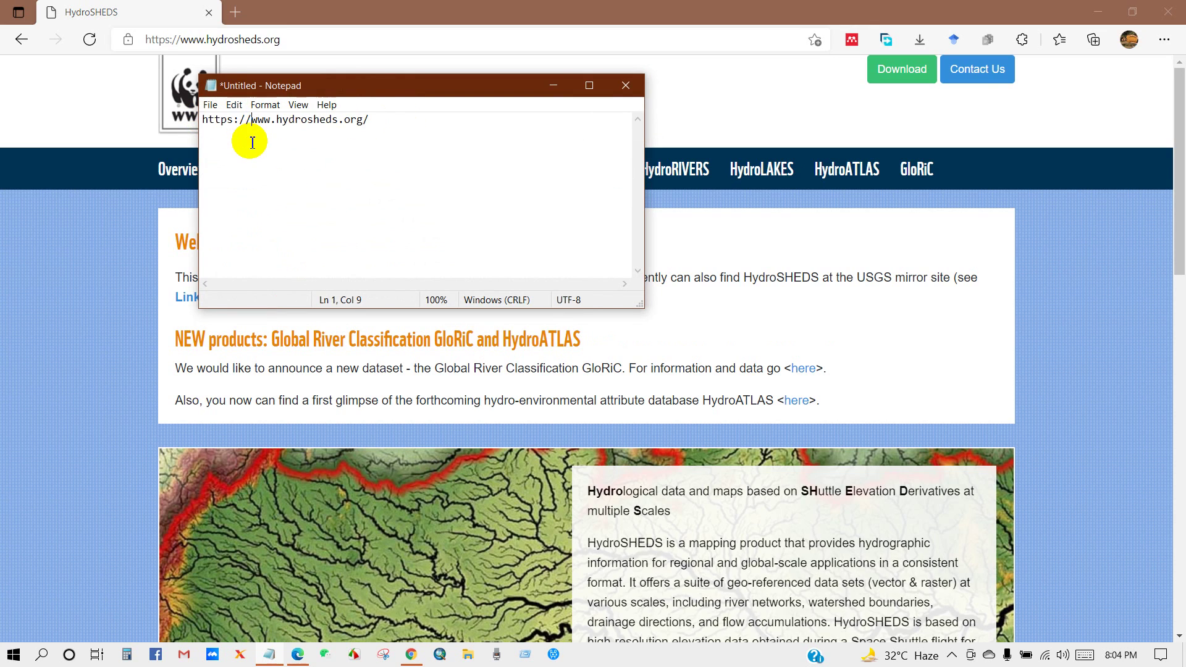
left_click(558, 85)
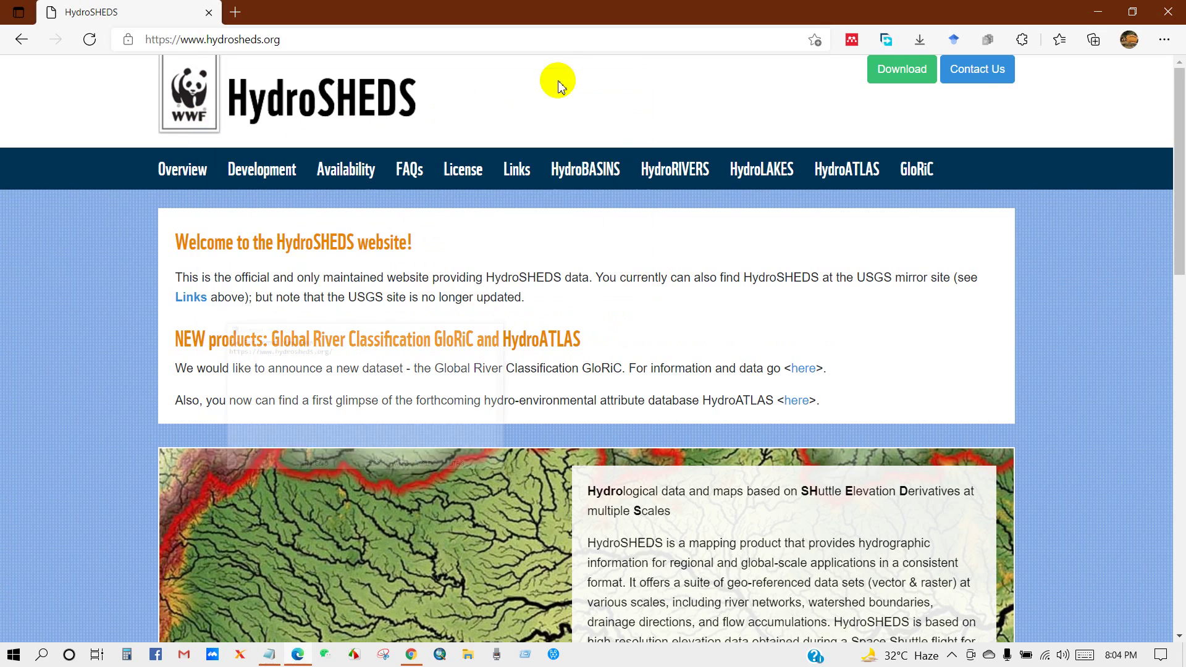
left_click_drag(290, 39, 139, 41)
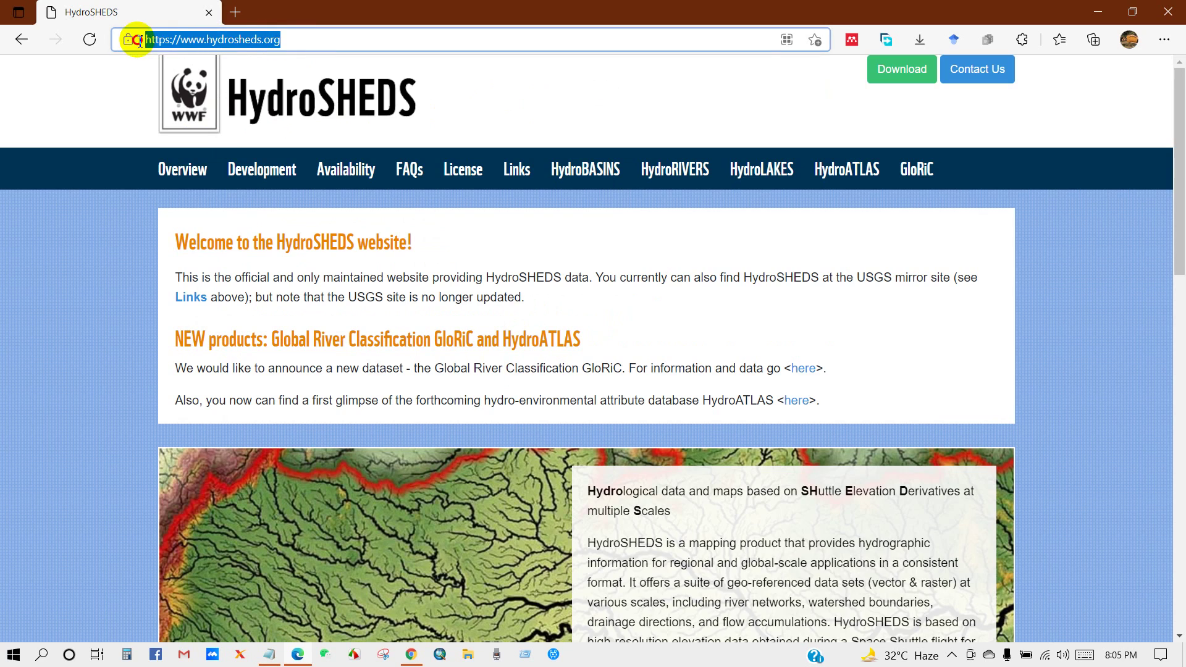
left_click(251, 40)
left_click(484, 237)
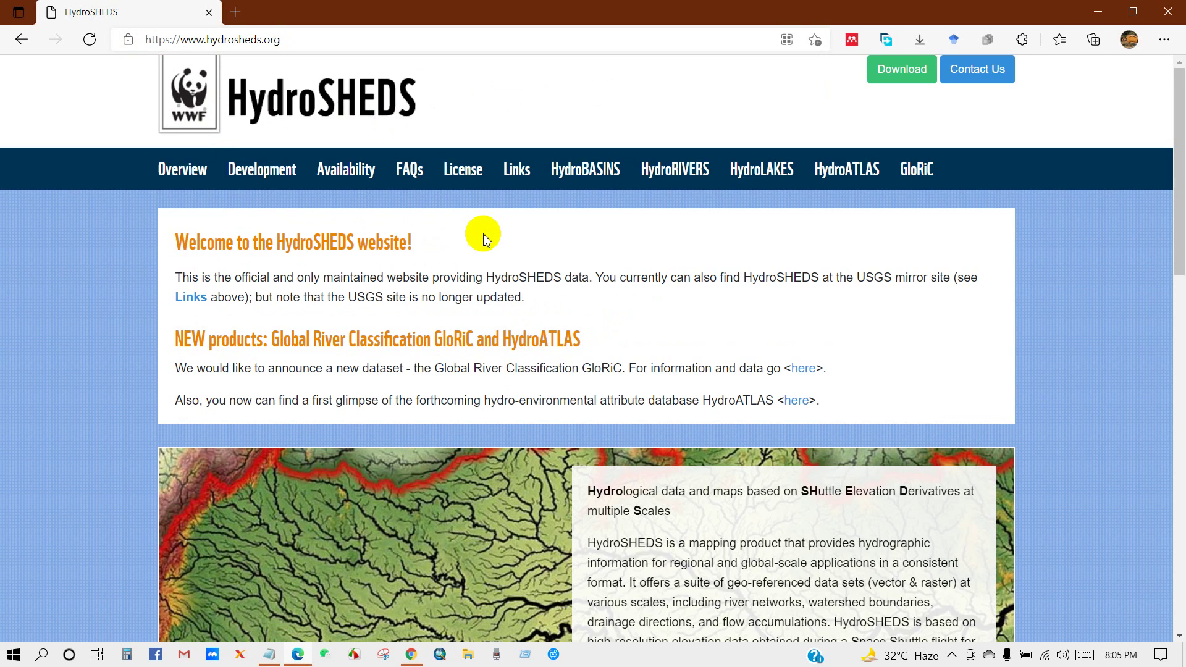
Step: Look over the HydroSHEDS home page and its navigation links, then go to HydroBASINS
scroll(587, 333, "down", 10)
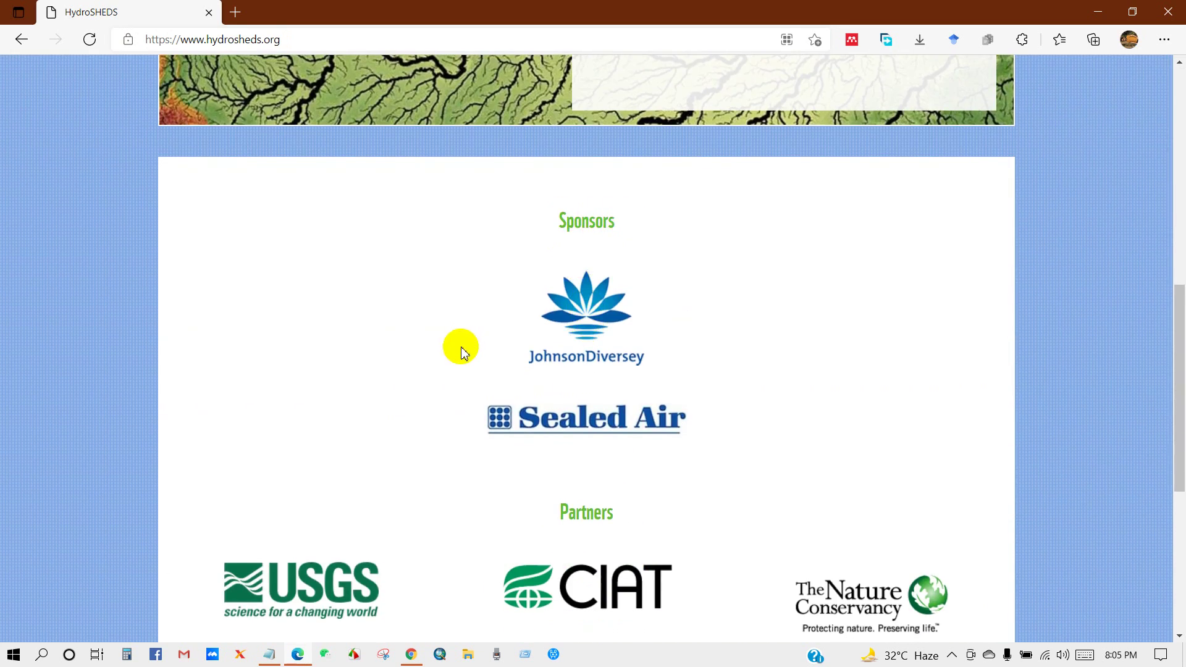
scroll(458, 344, "down", 4)
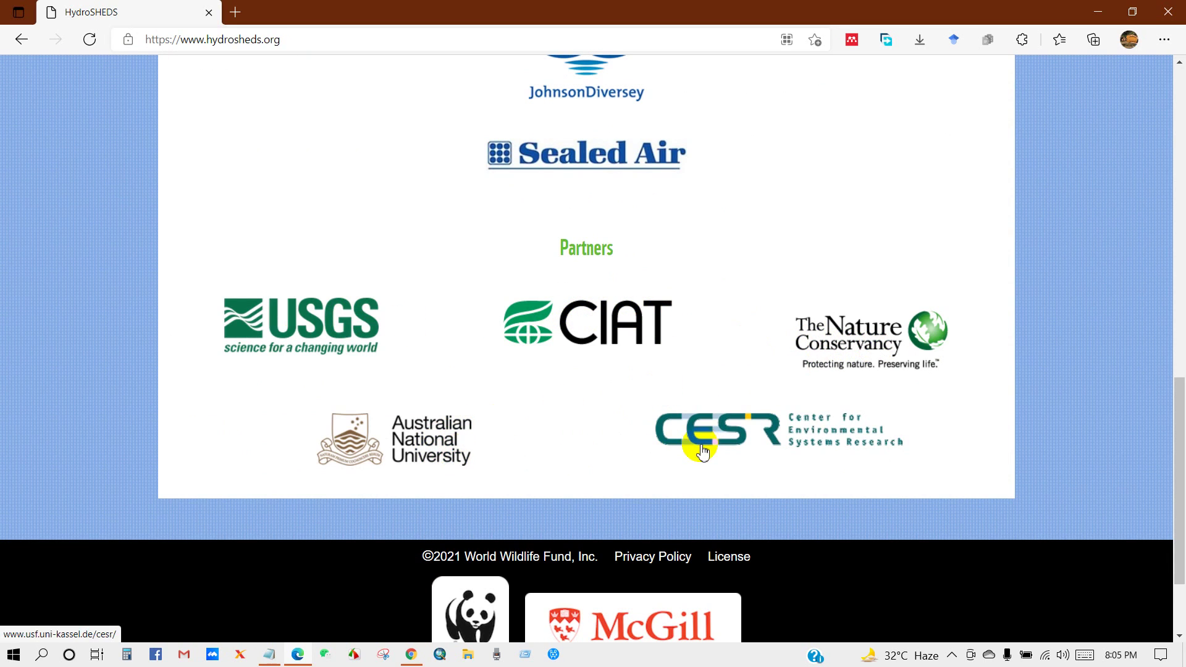
scroll(670, 422, "up", 3)
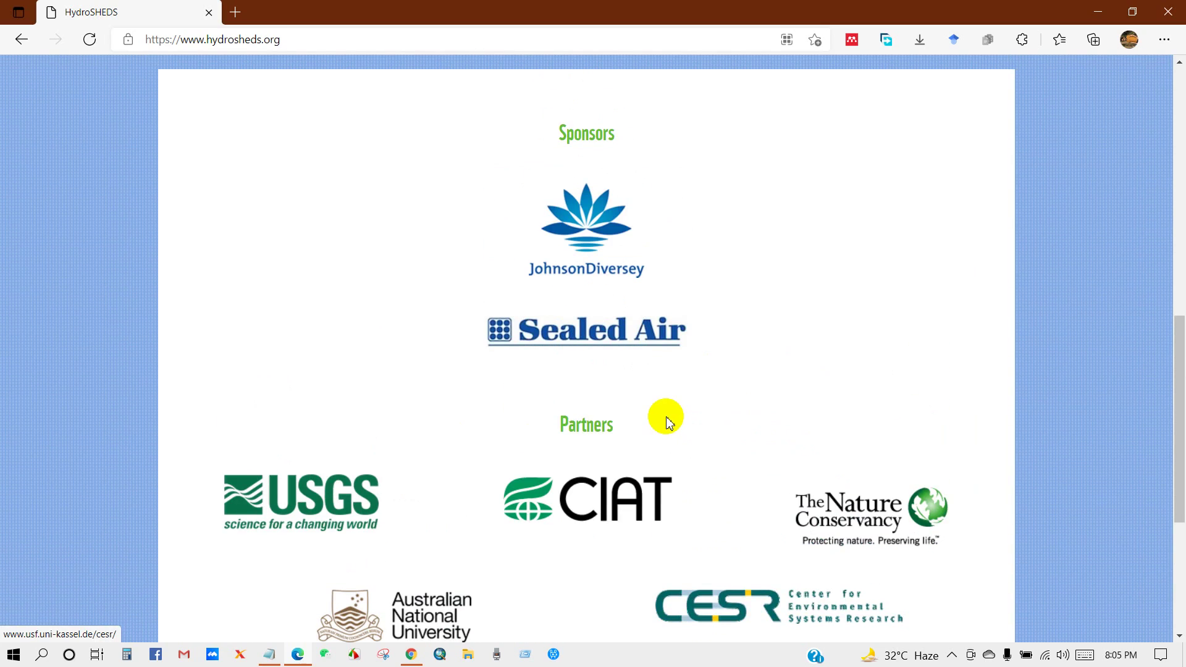
scroll(670, 423, "up", 10)
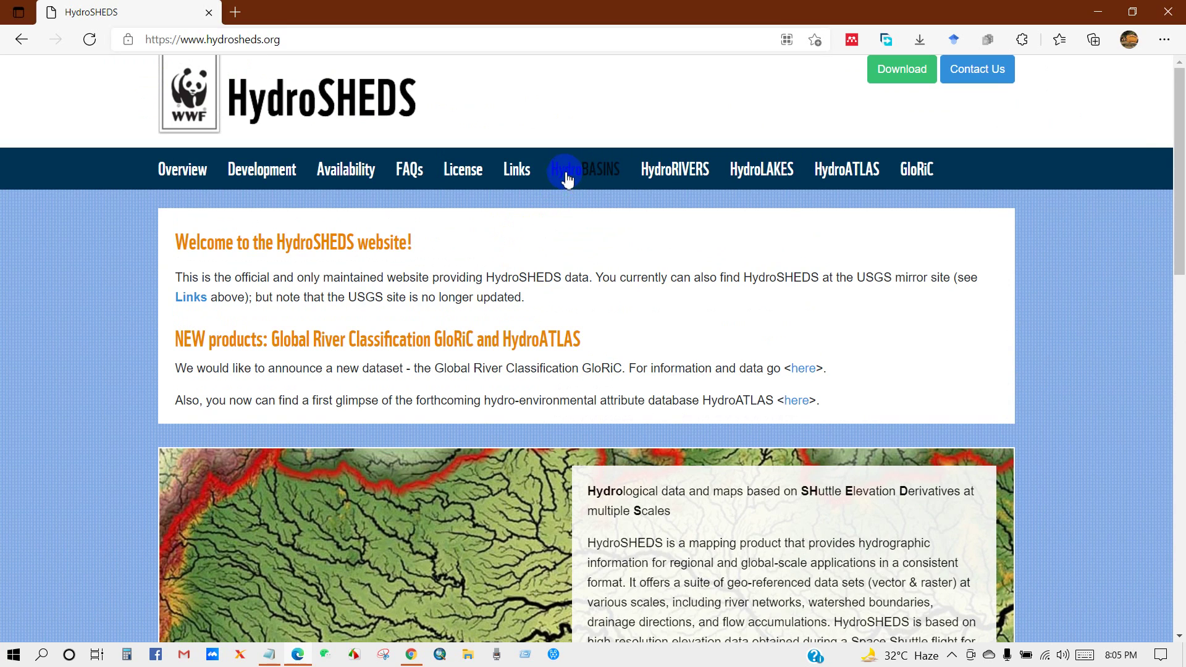
left_click(595, 179)
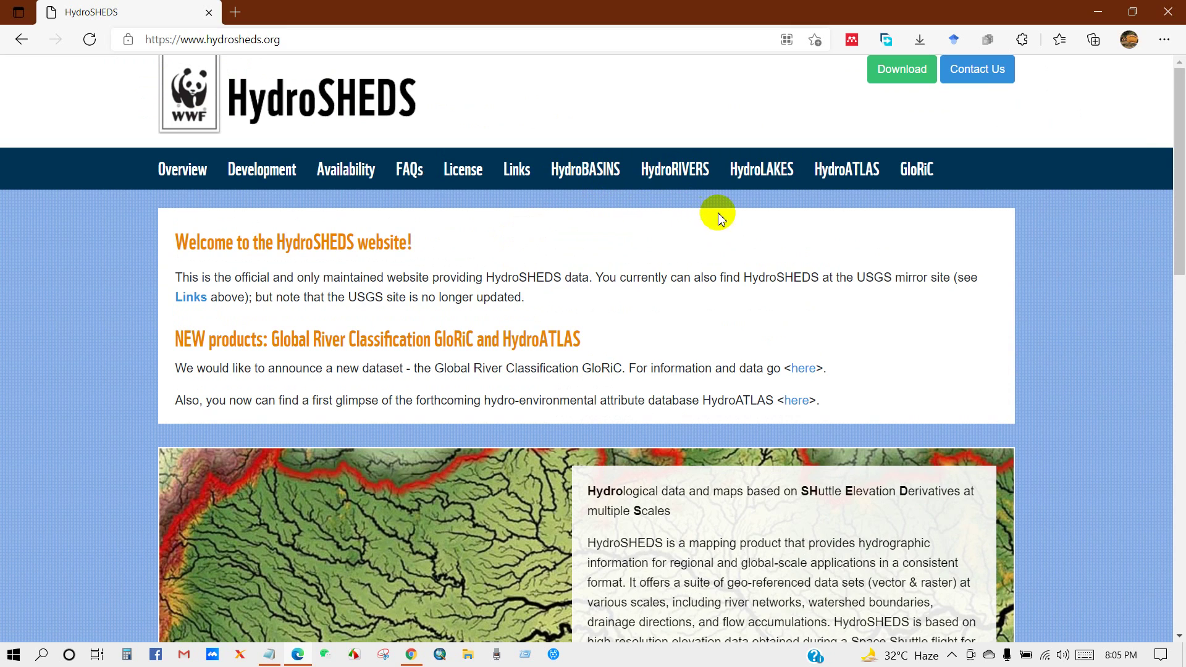
left_click(745, 185)
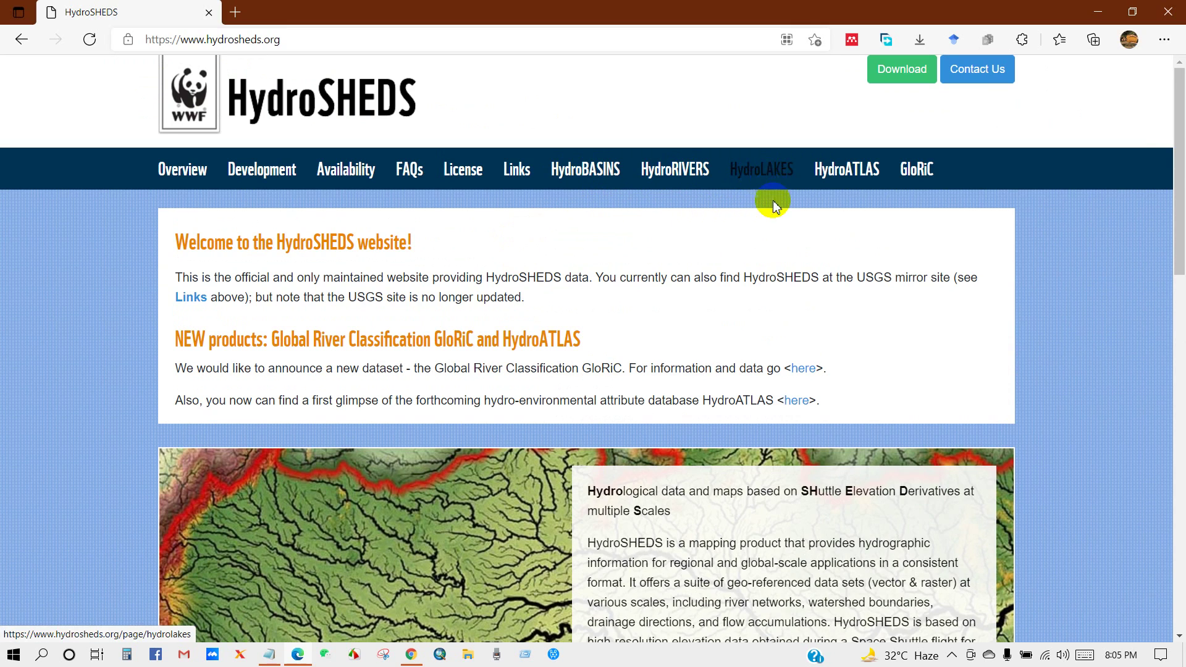
left_click(868, 187)
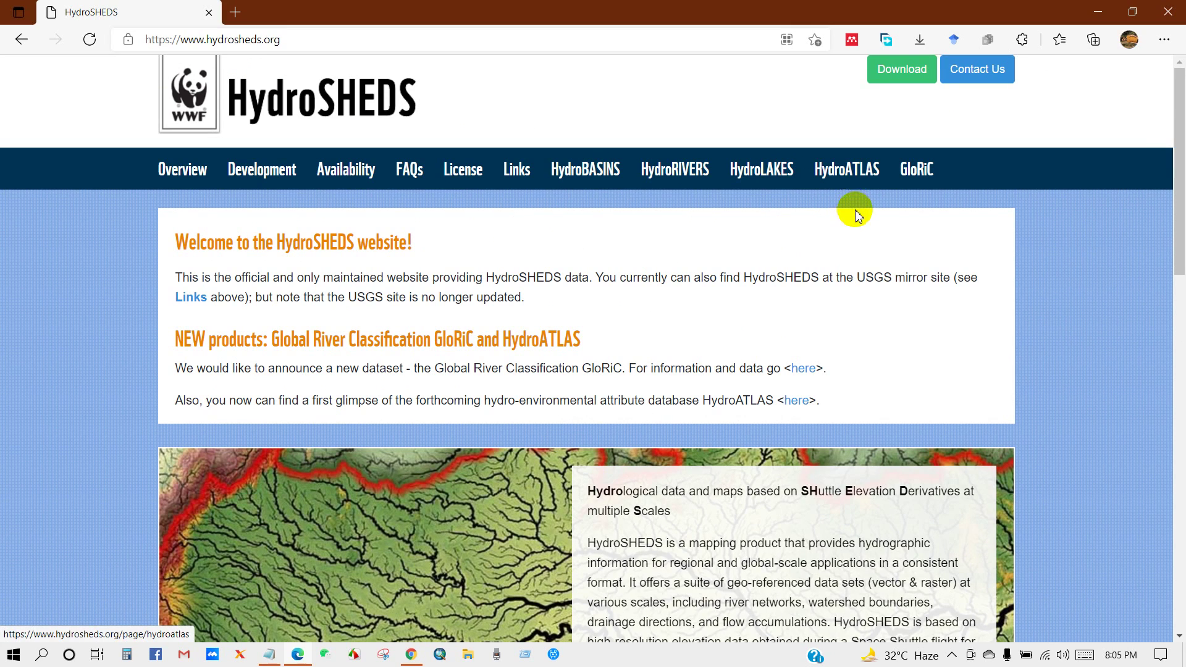
left_click(933, 177)
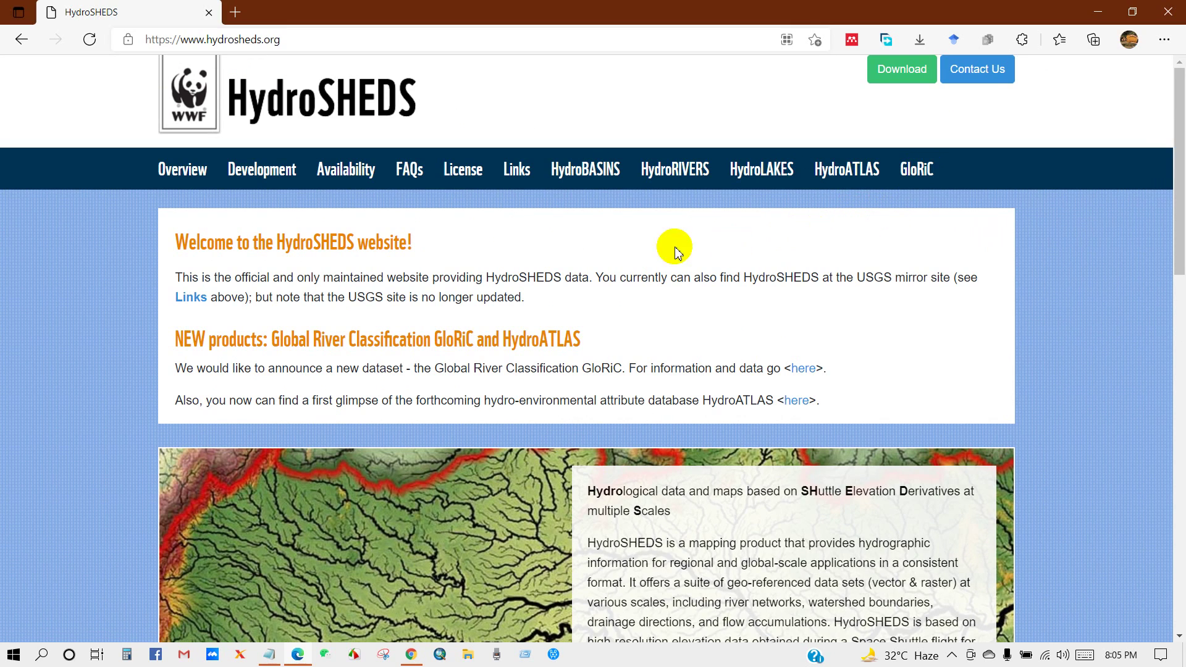
left_click(583, 176)
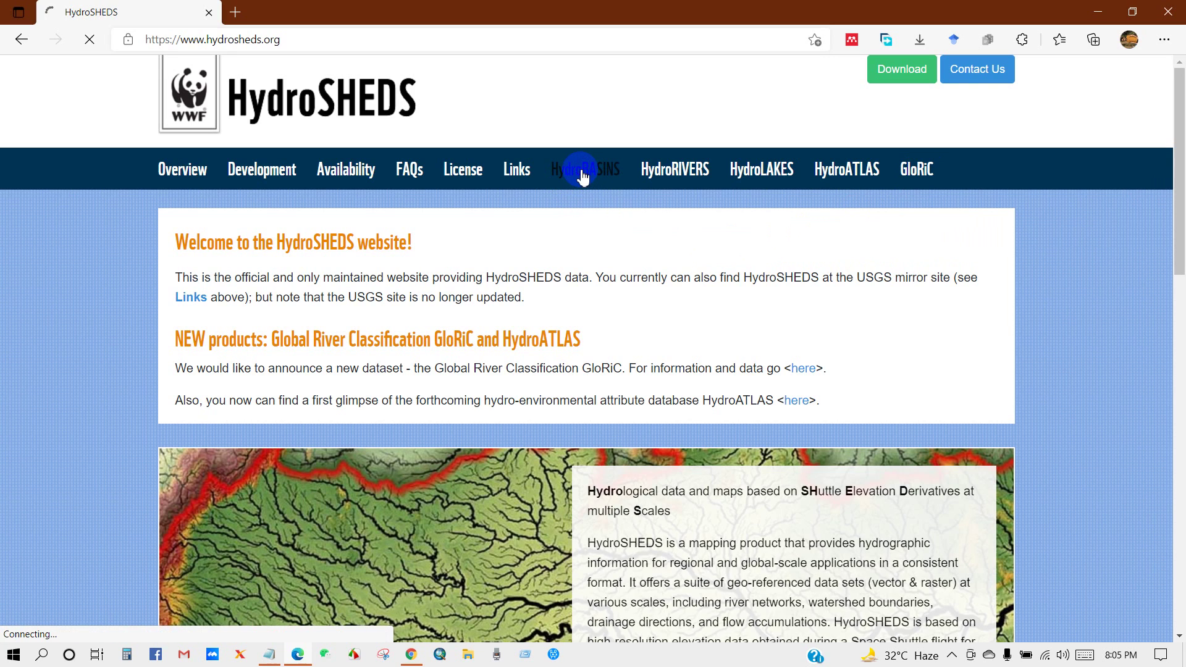
Step: Read the Formats section, noting Format 1 'without lakes' versus Format 2 'with inserted lakes'
scroll(486, 402, "down", 1)
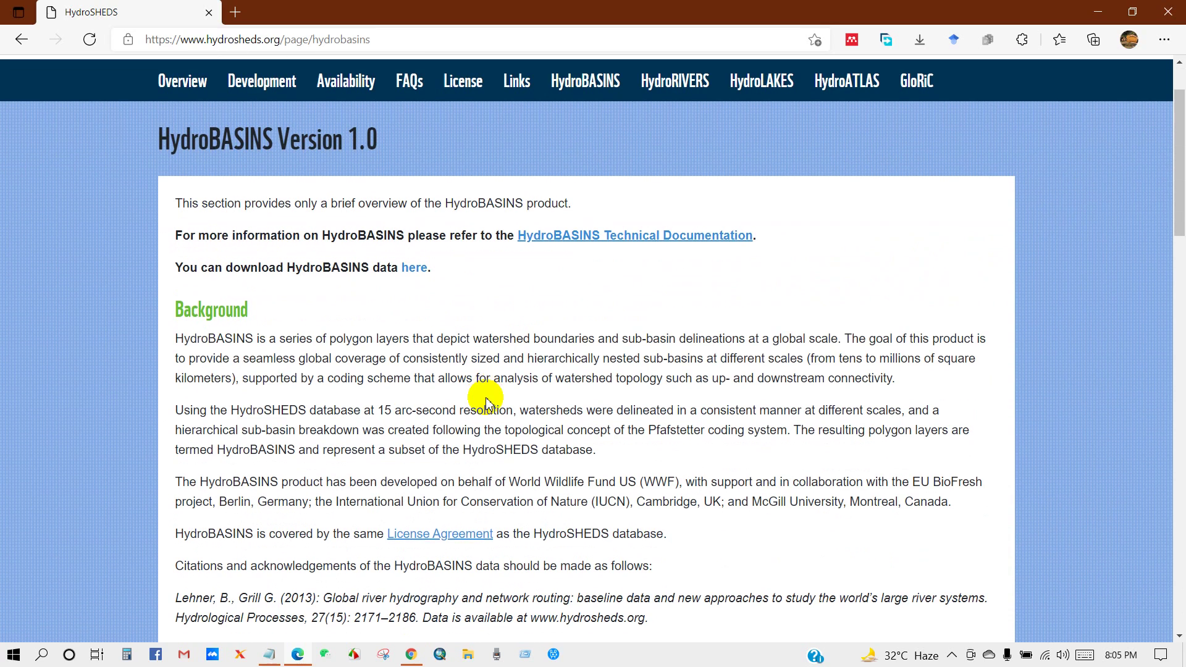
scroll(486, 403, "up", 1)
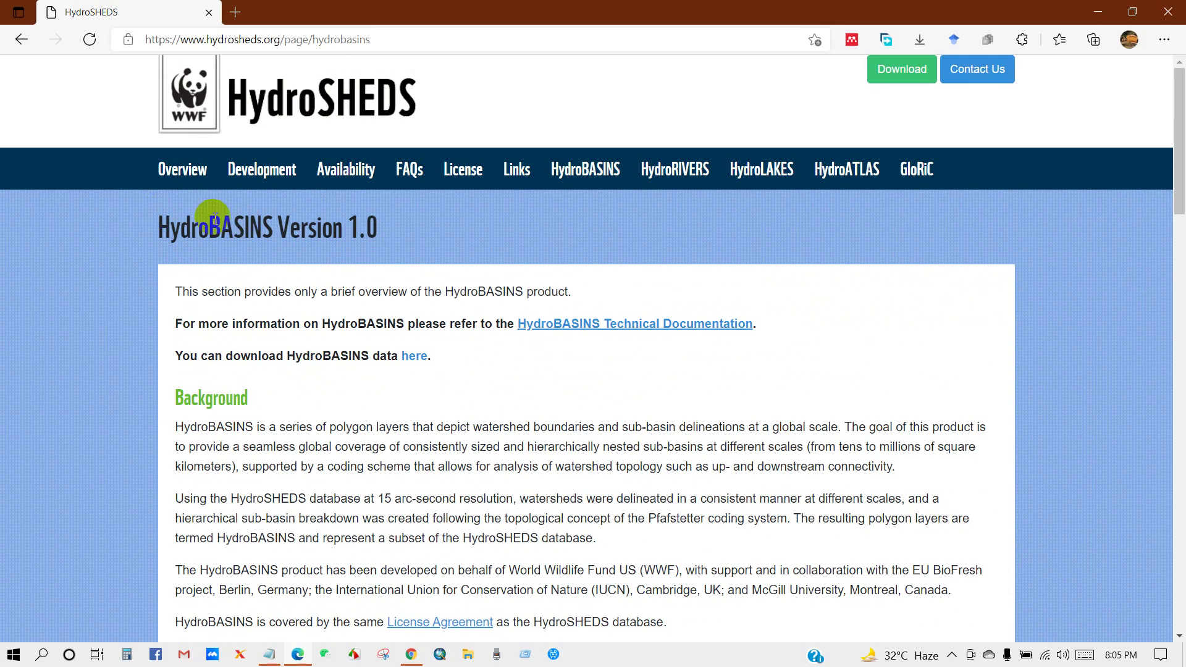
scroll(397, 389, "down", 1)
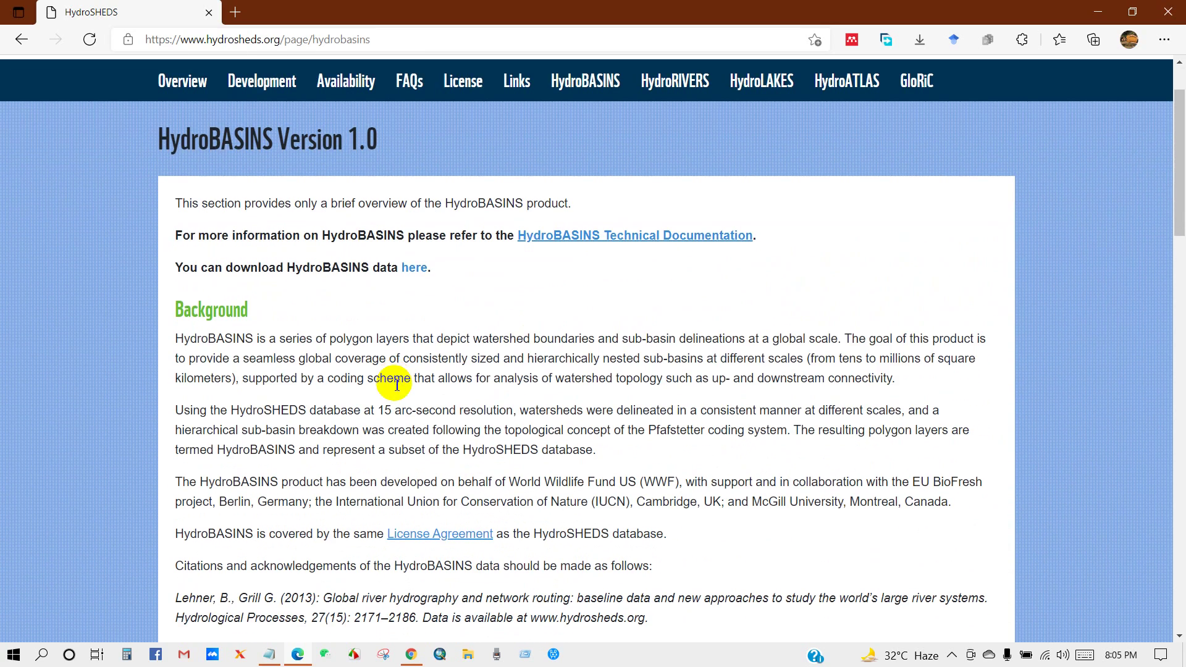
scroll(390, 383, "down", 8)
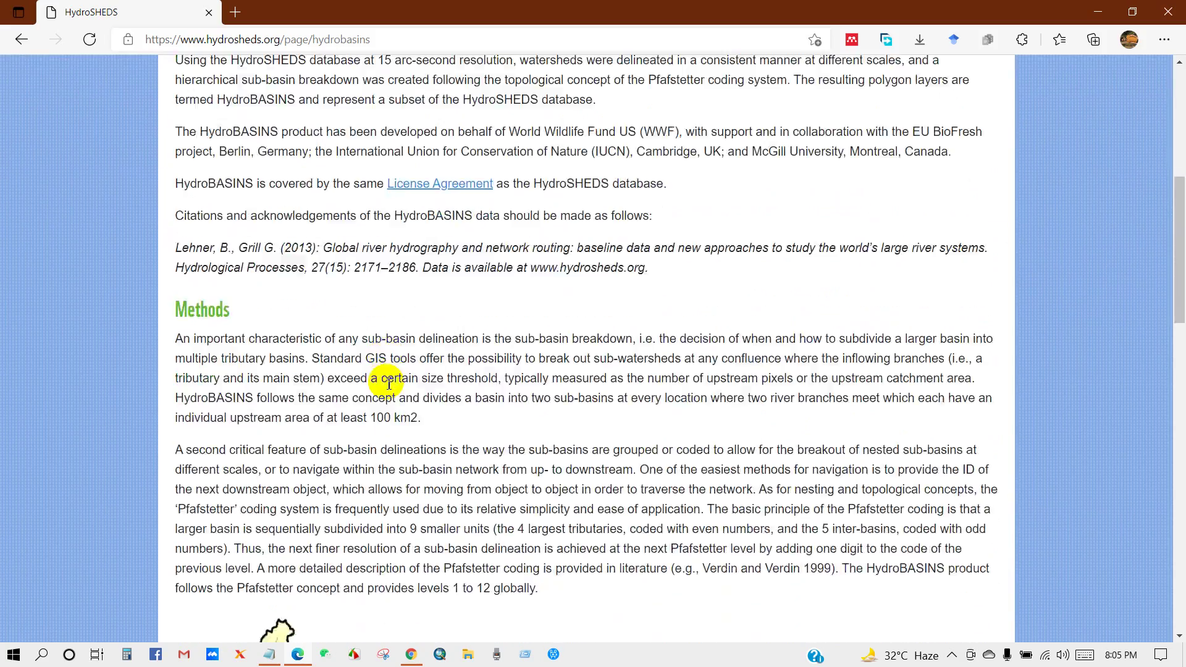
scroll(389, 383, "down", 6)
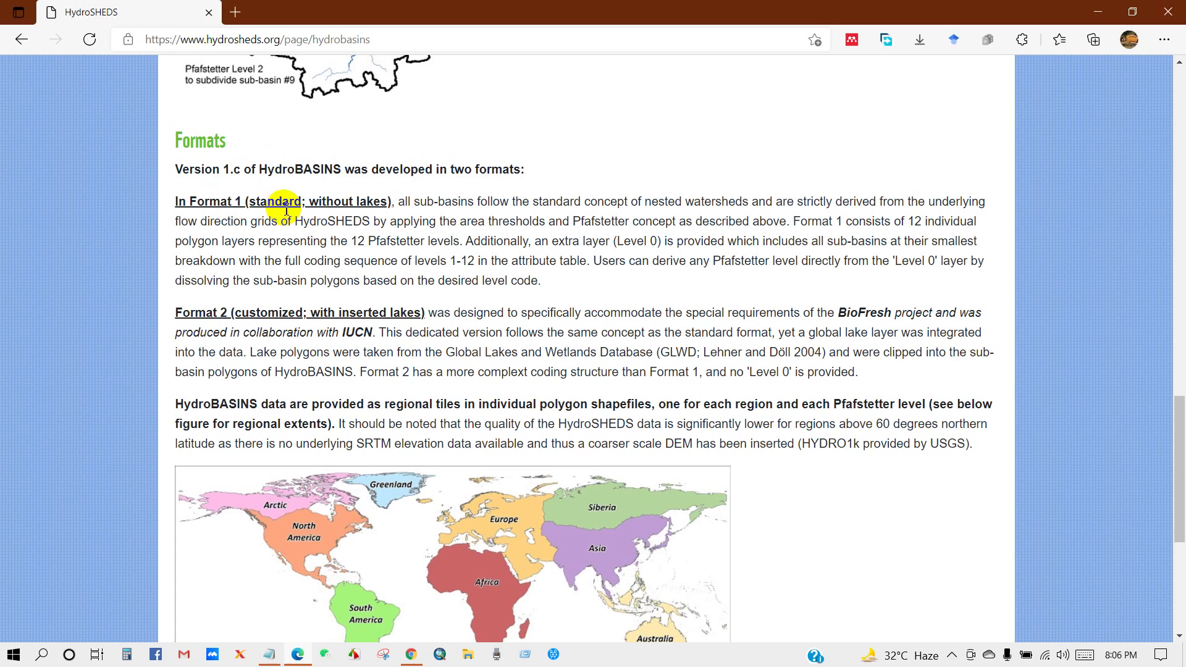
left_click_drag(313, 203, 378, 203)
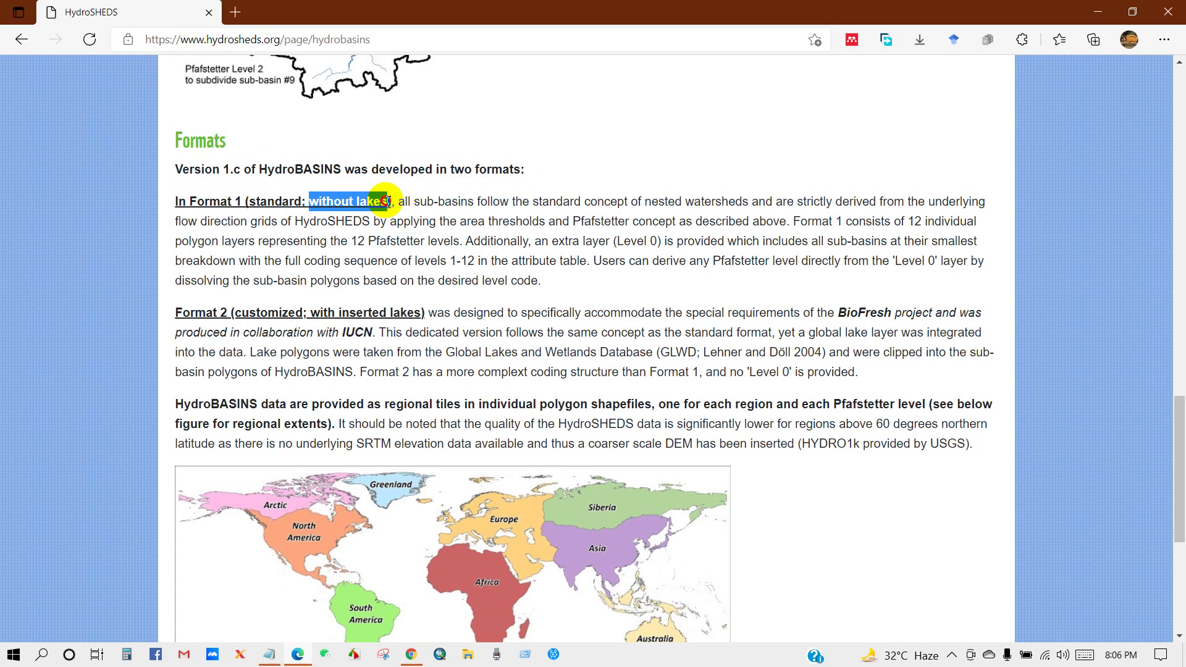
left_click(384, 200)
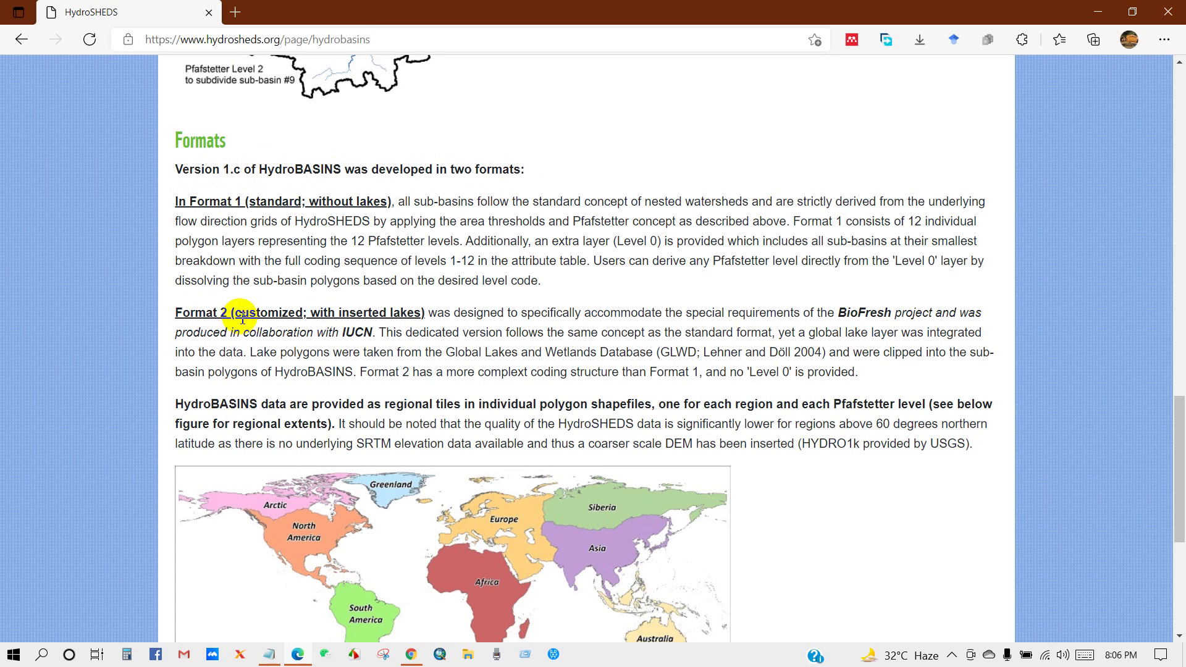
left_click_drag(238, 315, 414, 312)
left_click(313, 316)
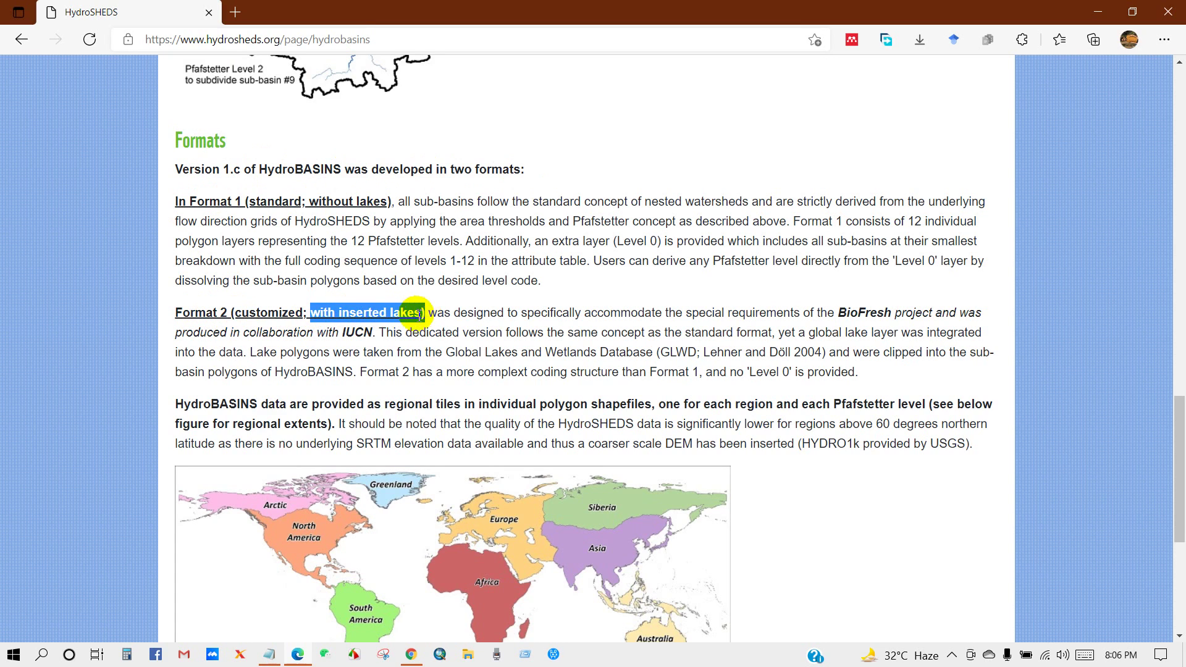
left_click(392, 318)
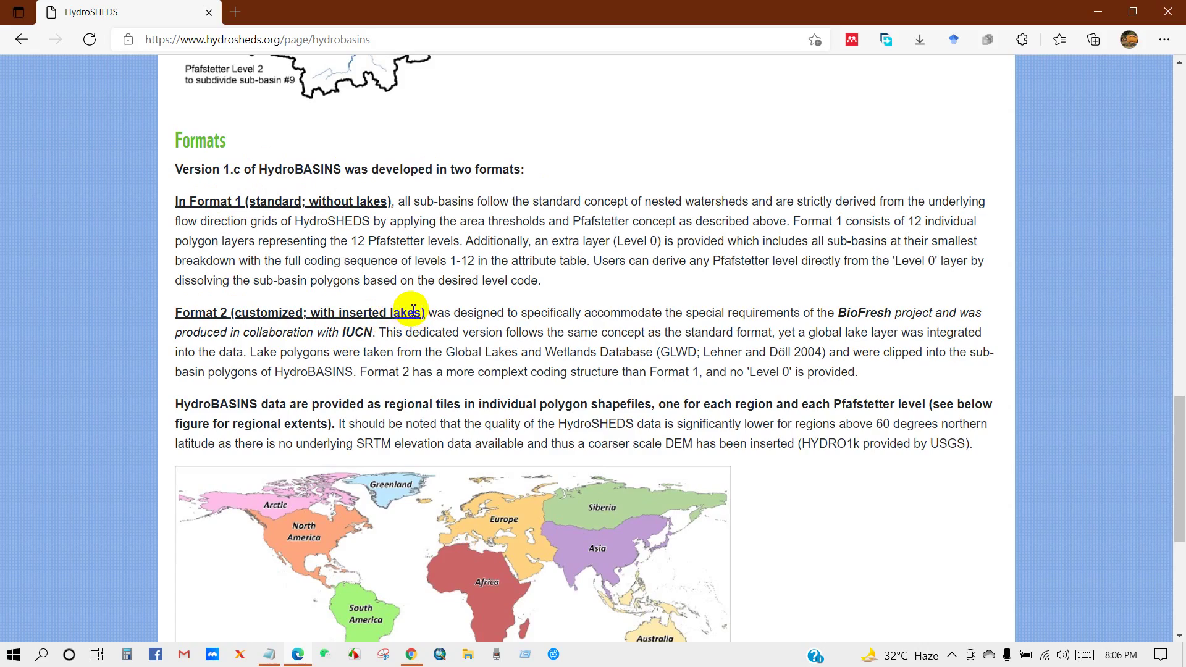
left_click_drag(1179, 409, 1180, 89)
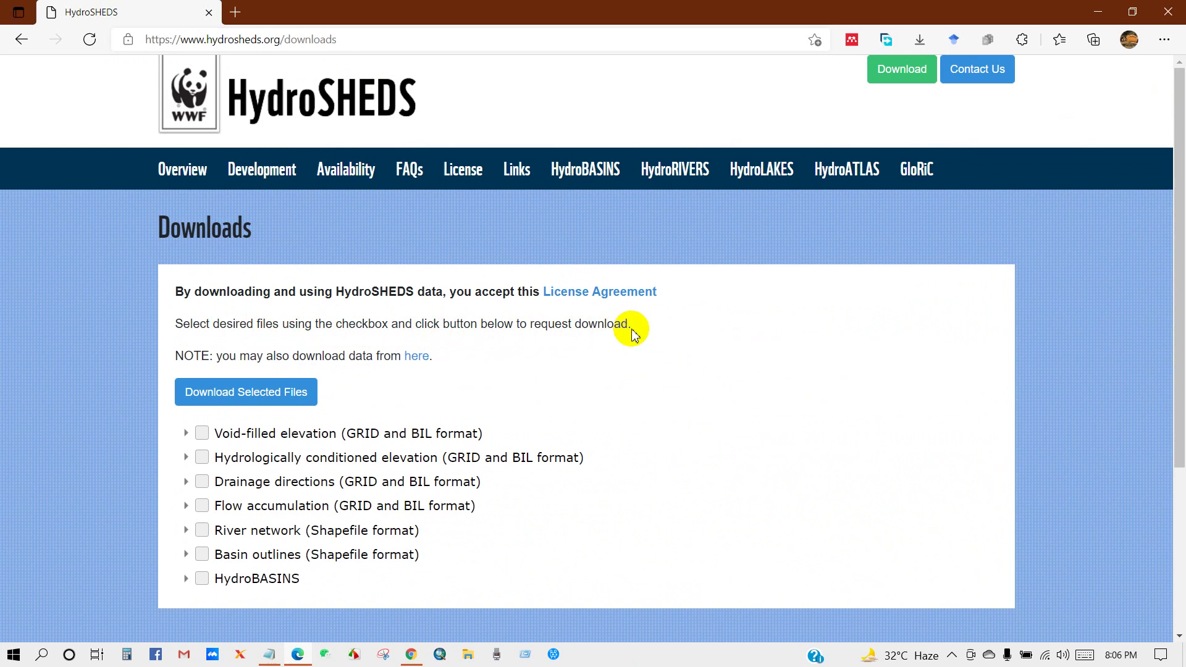
Step: Tick Basin outlines (Shapefile format) and request download of the 17 files (180.73 MB)
scroll(516, 417, "down", 1)
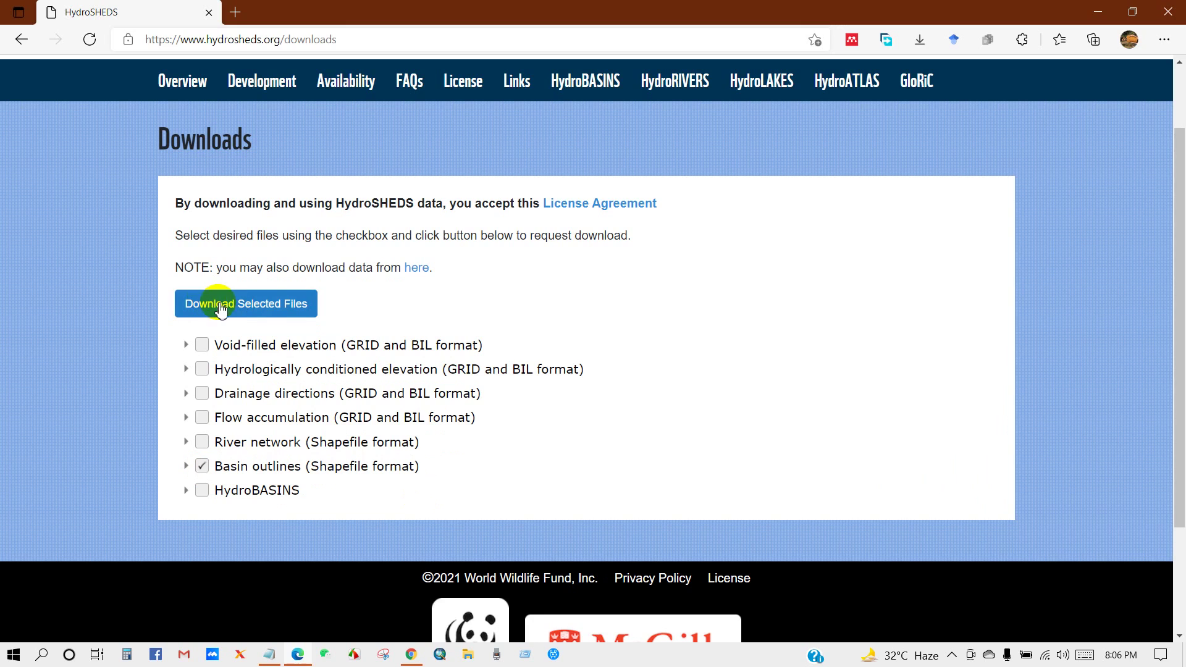
left_click(240, 307)
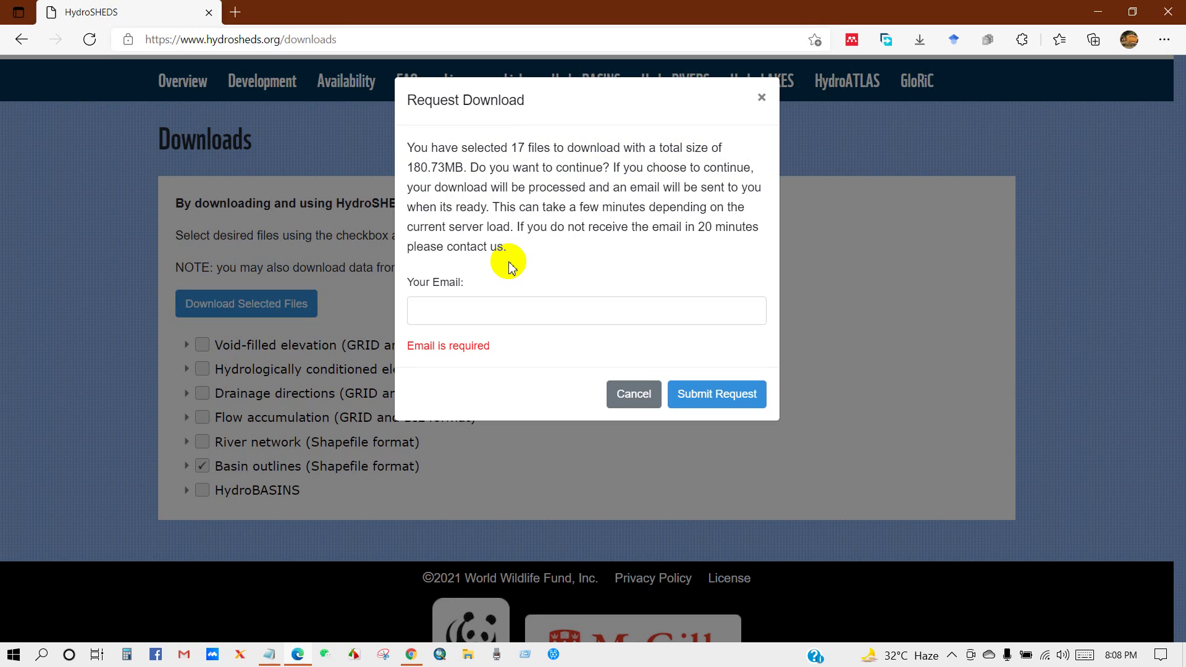
Step: Fill in the contact email from a saved suggestion and submit the download request
left_click(478, 312)
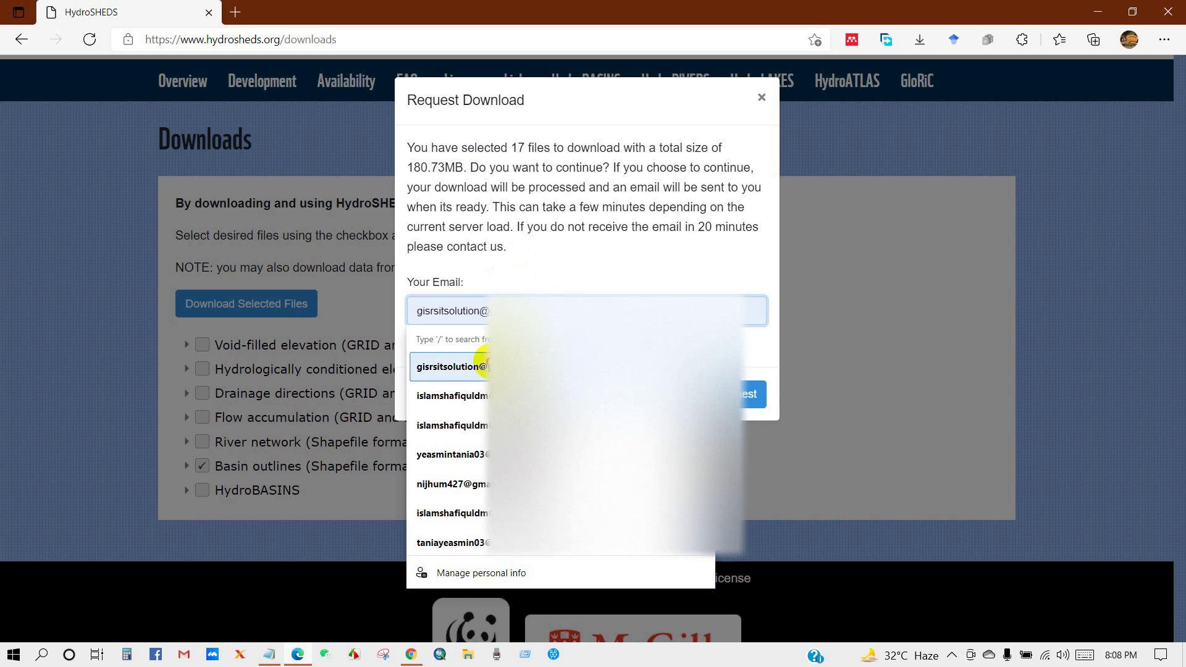
left_click(485, 364)
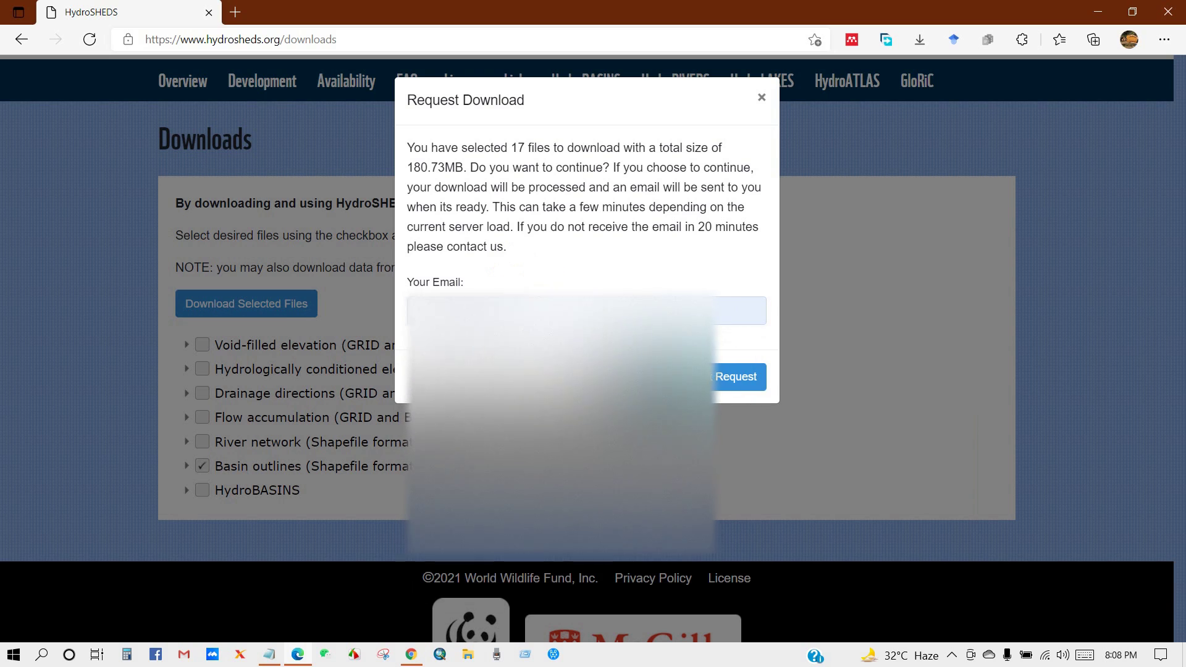
left_click(715, 381)
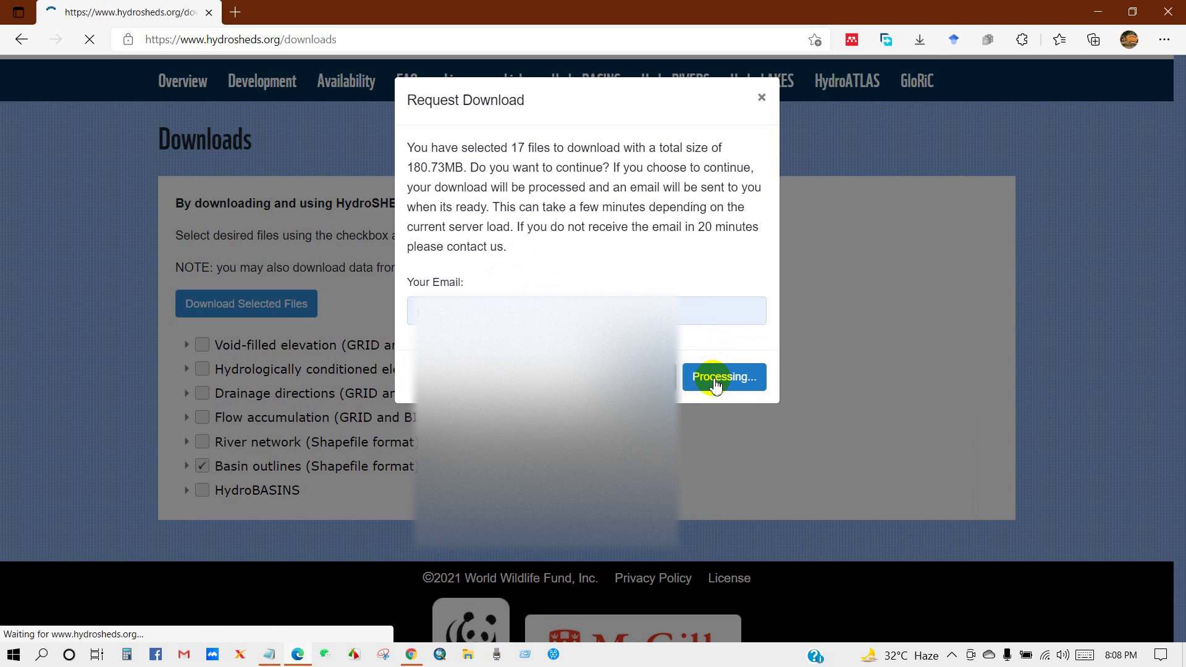
scroll(715, 385, "down", 2)
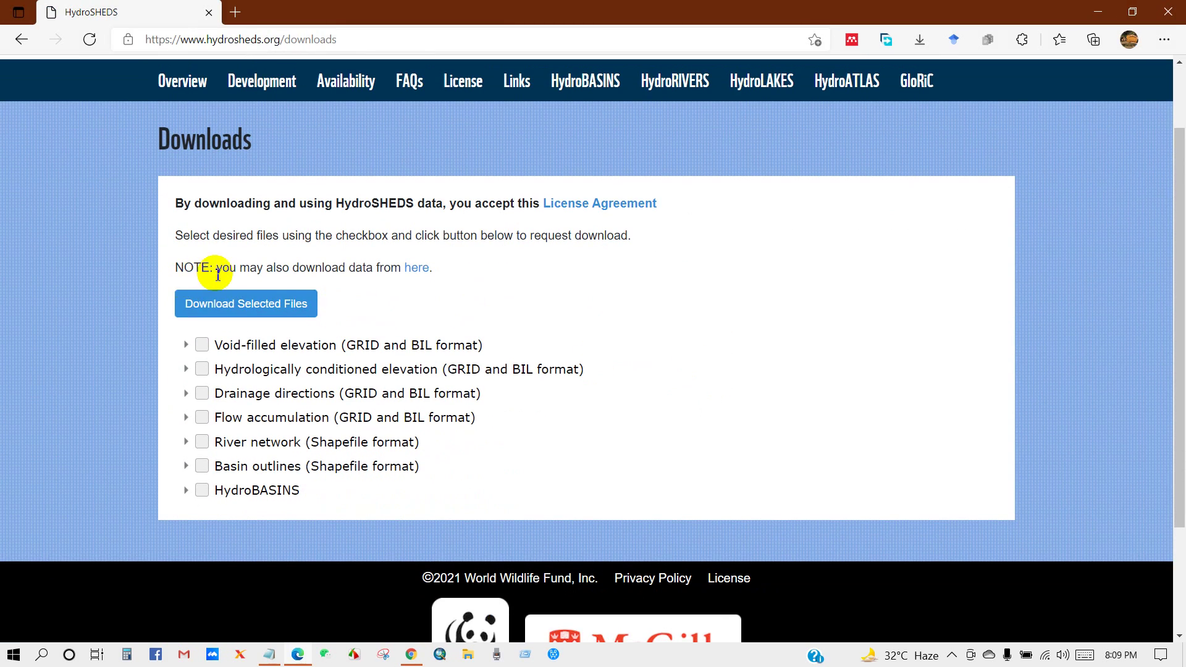
Step: Follow the note's alternative download link to the Dropbox share and enter the HydroBASINS folder
left_click_drag(218, 275, 451, 276)
left_click(400, 279)
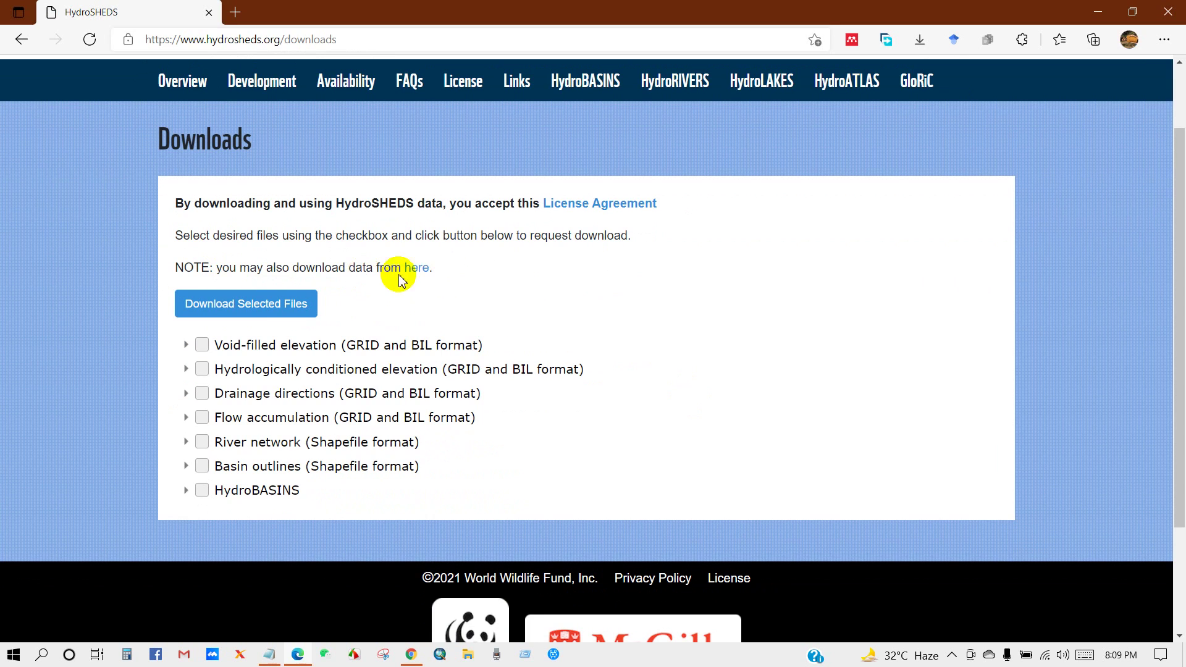
left_click(417, 272)
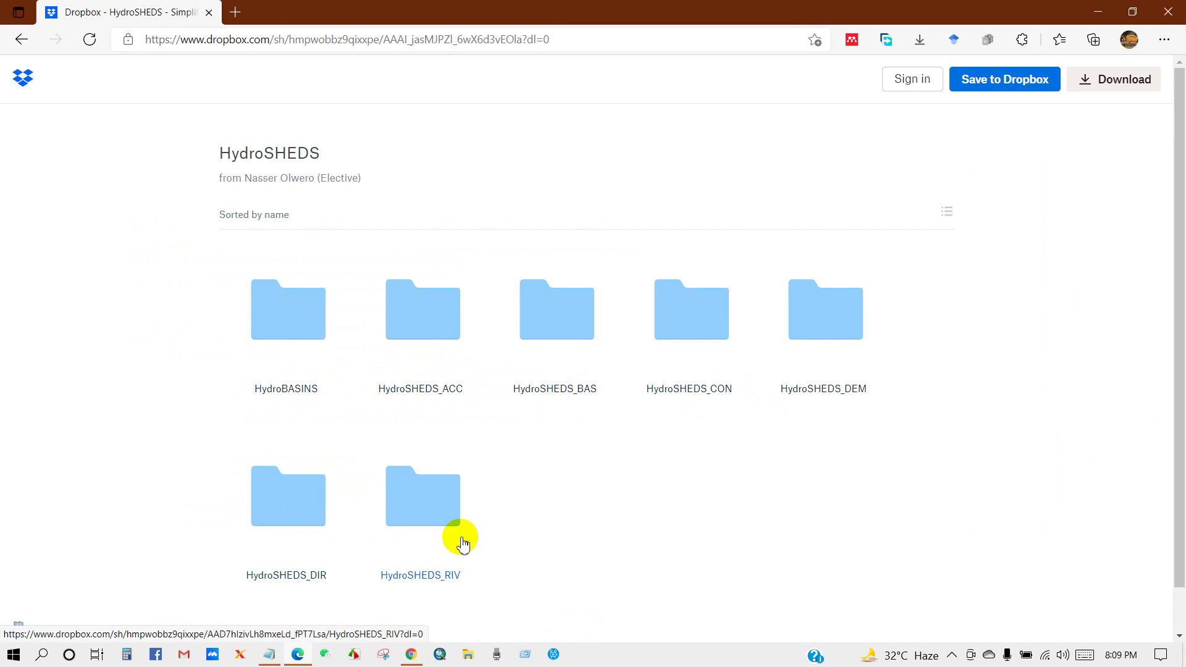
left_click(281, 389)
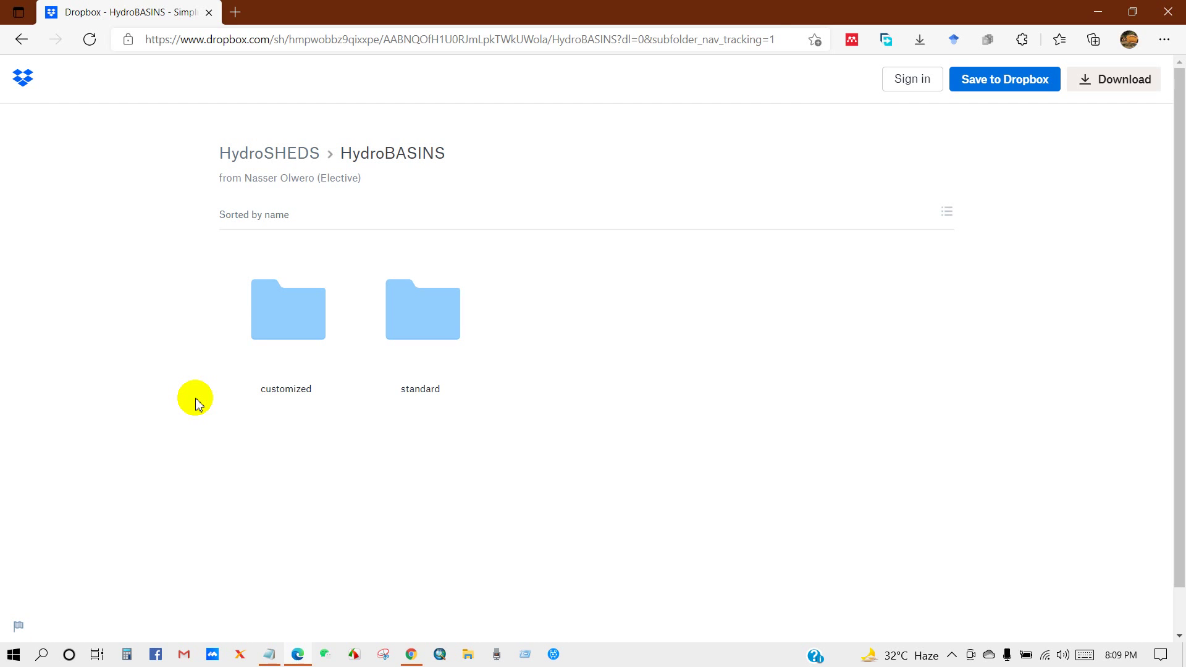
Step: Browse to standard > as and download the whole as folder of hybas_as zip files
left_click(419, 388)
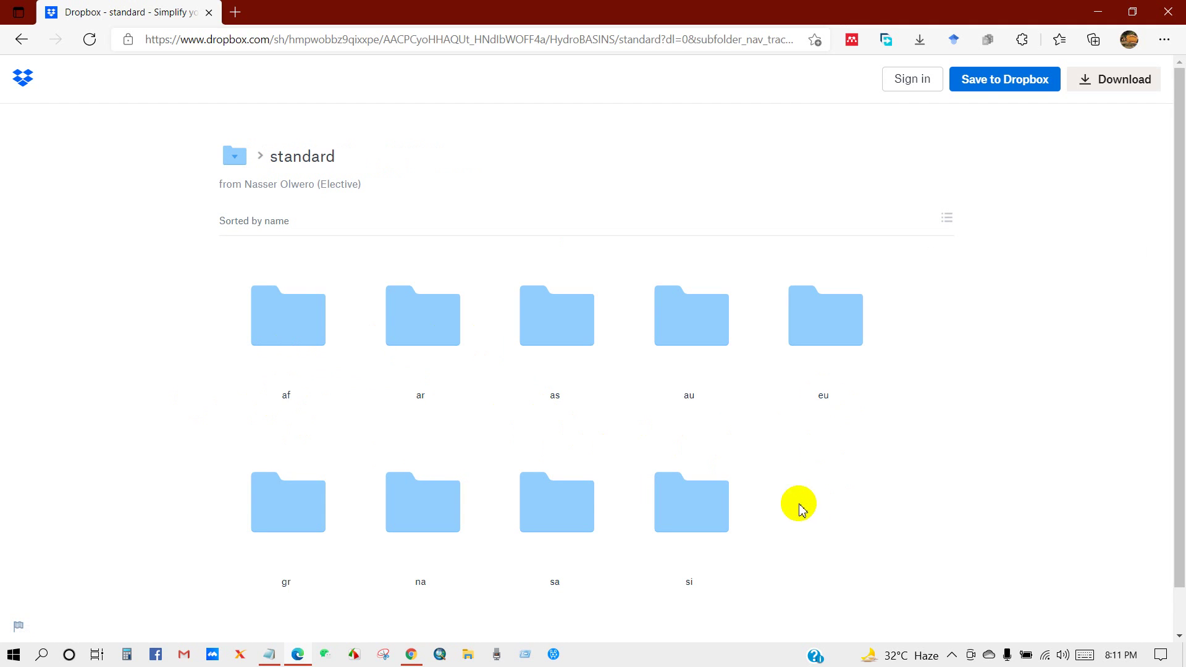
left_click(549, 399)
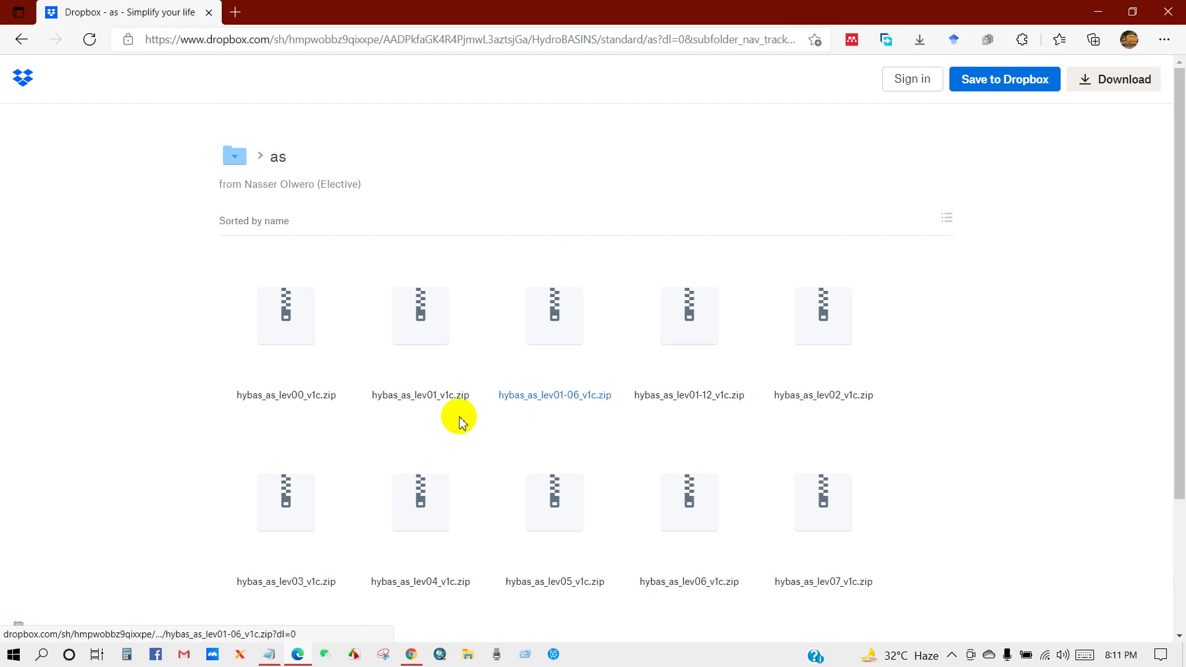
scroll(159, 391, "down", 3)
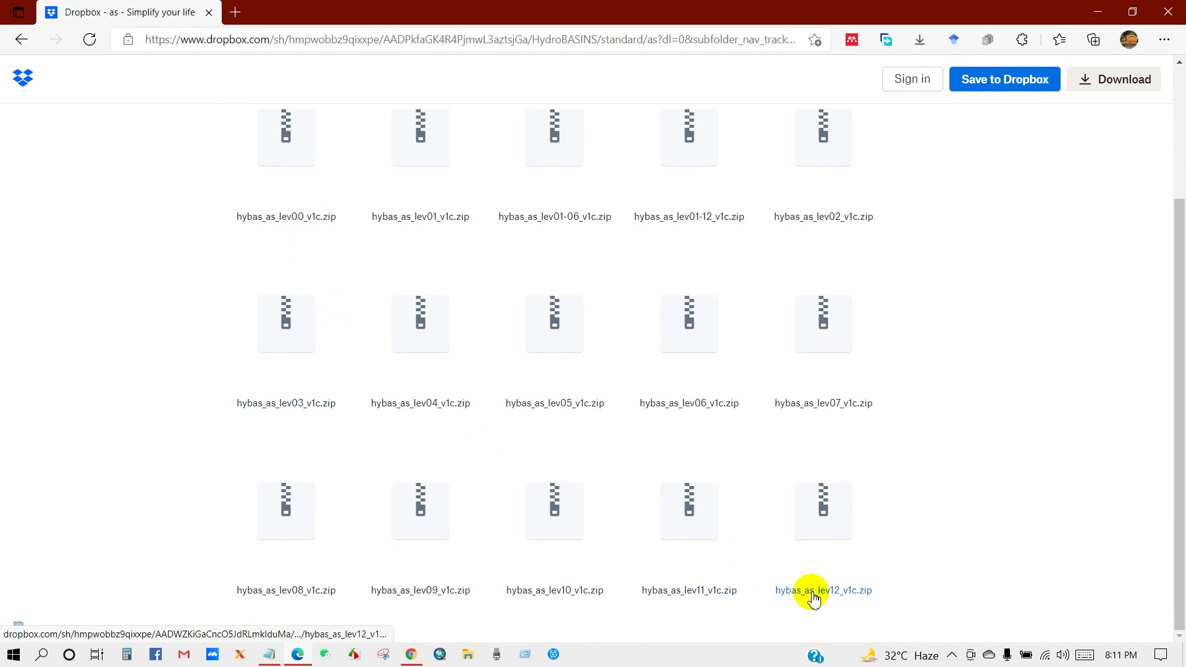
scroll(874, 569, "up", 3)
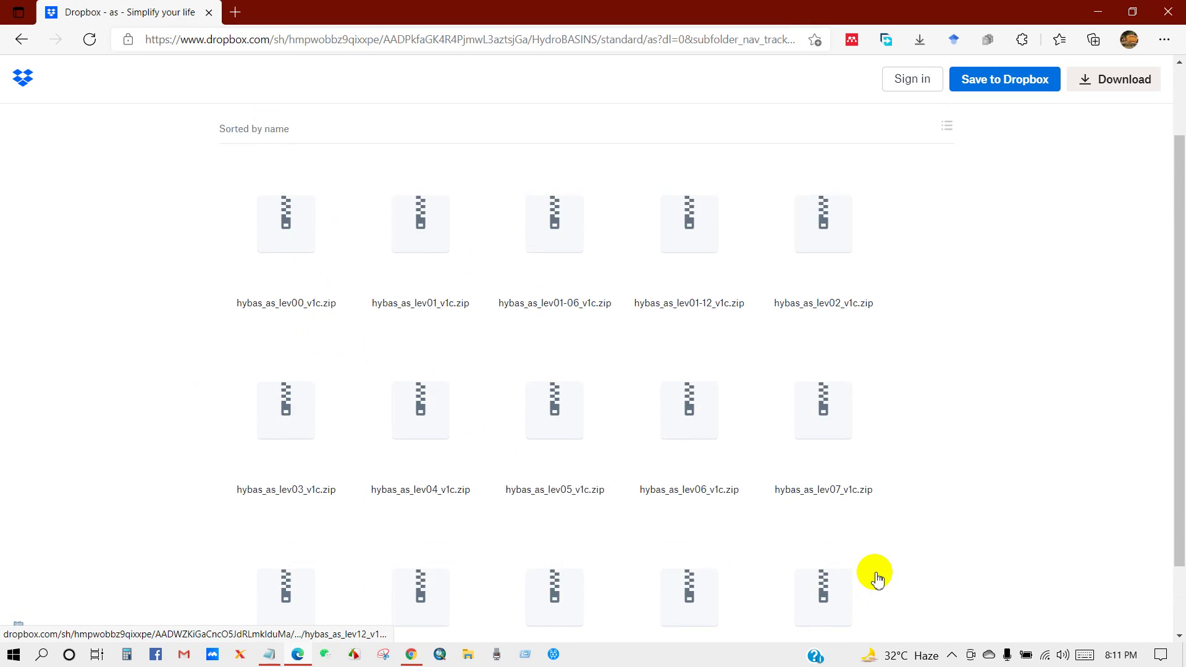
scroll(874, 572, "down", 2)
scroll(874, 571, "up", 2)
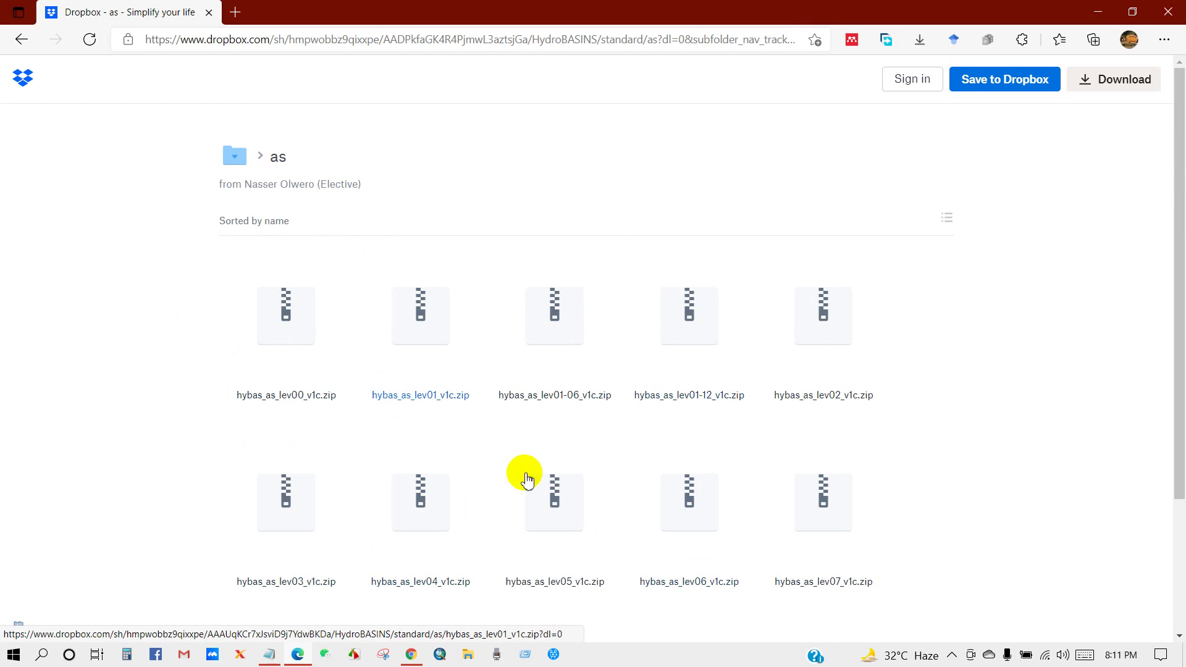
left_click(1096, 91)
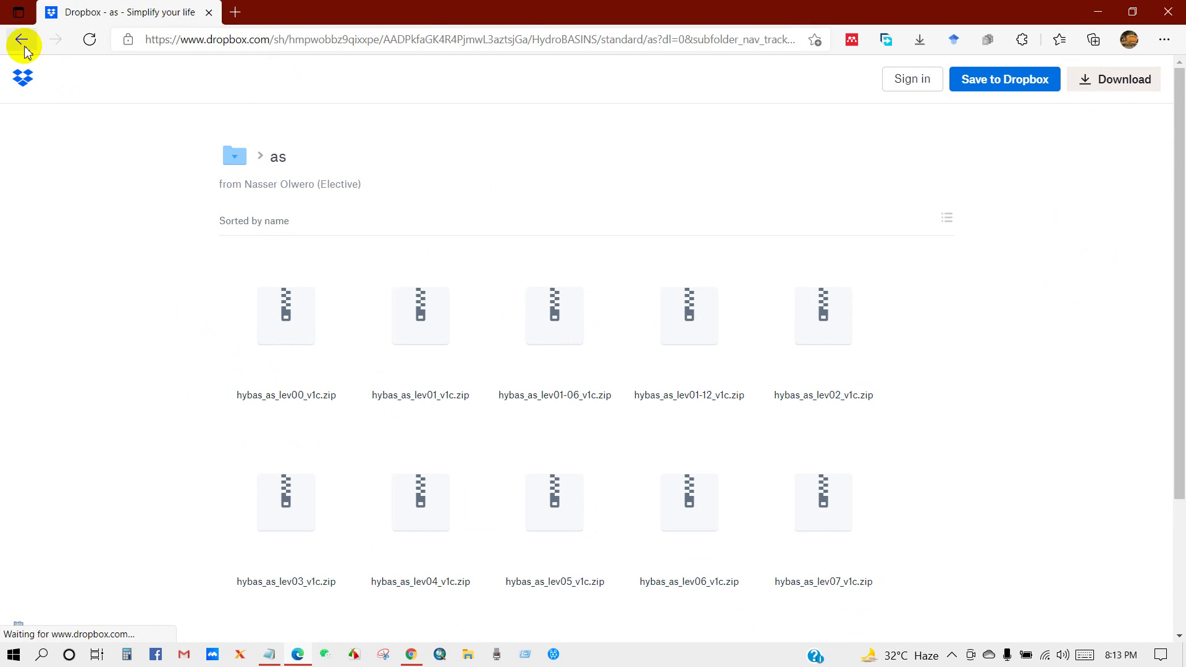
Step: Go back through the Dropbox folders to the HydroSHEDS Downloads page
left_click(22, 41)
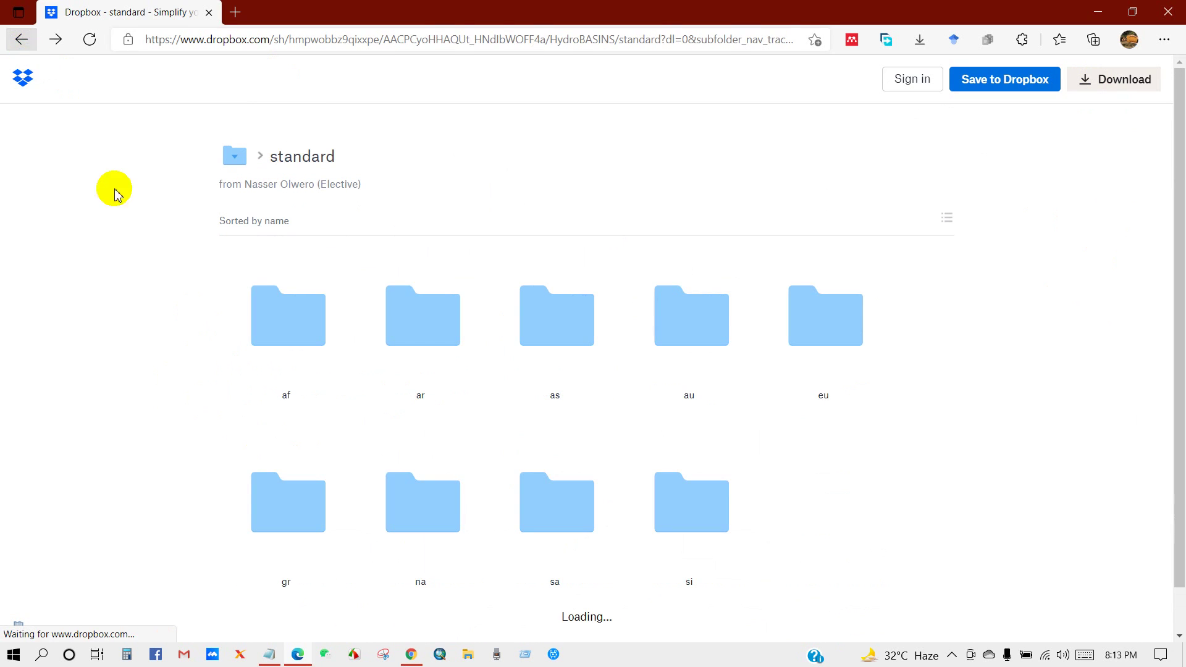
left_click(23, 41)
left_click(22, 41)
left_click(22, 40)
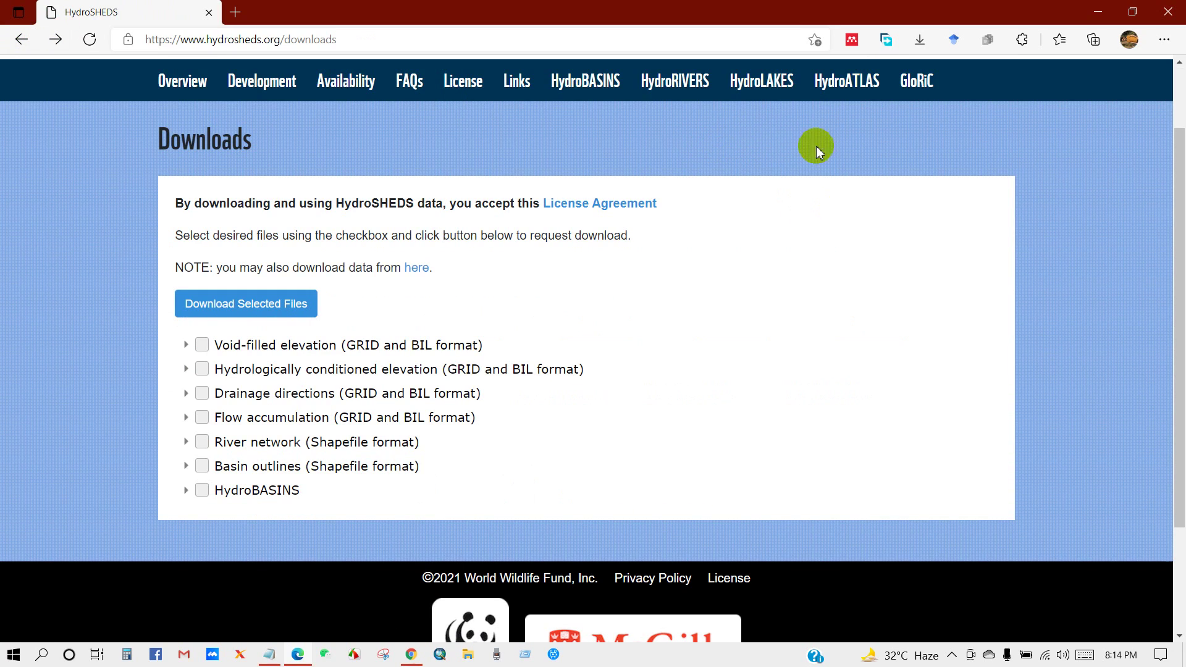
Step: From the GloRiC page's Data download section, download the 548 MB GloRiC_v10_shapefile.zip
left_click(919, 88)
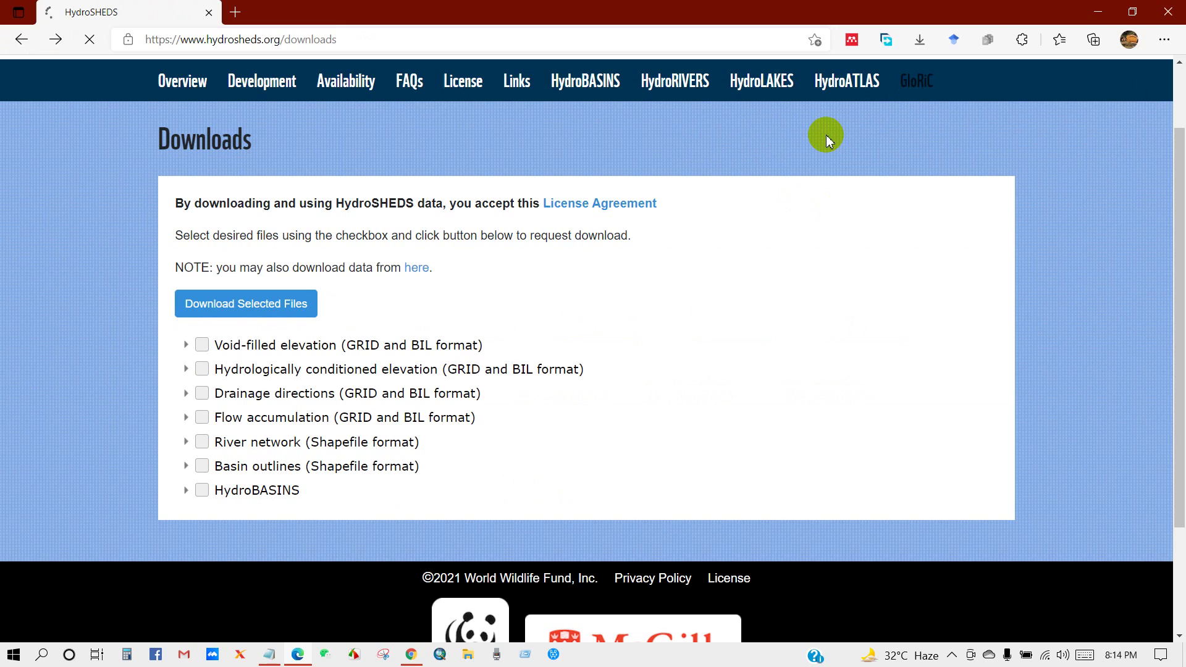
scroll(598, 339, "down", 2)
scroll(598, 338, "down", 10)
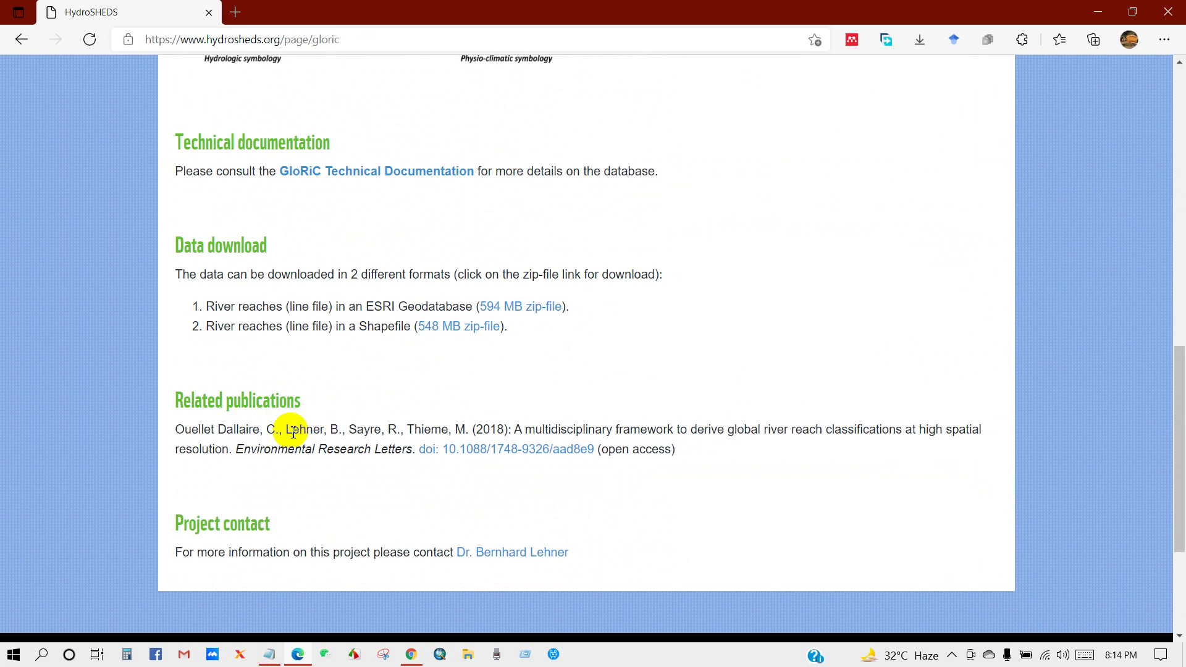
left_click_drag(411, 430, 869, 450)
left_click(728, 460)
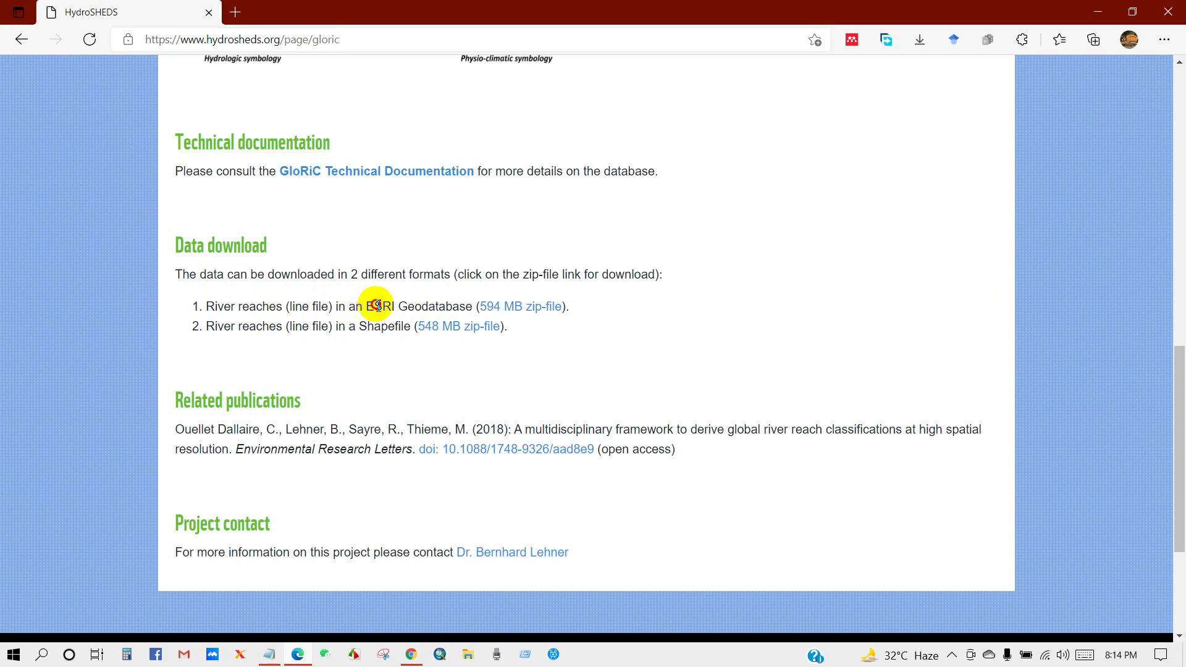
left_click_drag(377, 306, 465, 306)
left_click(432, 311)
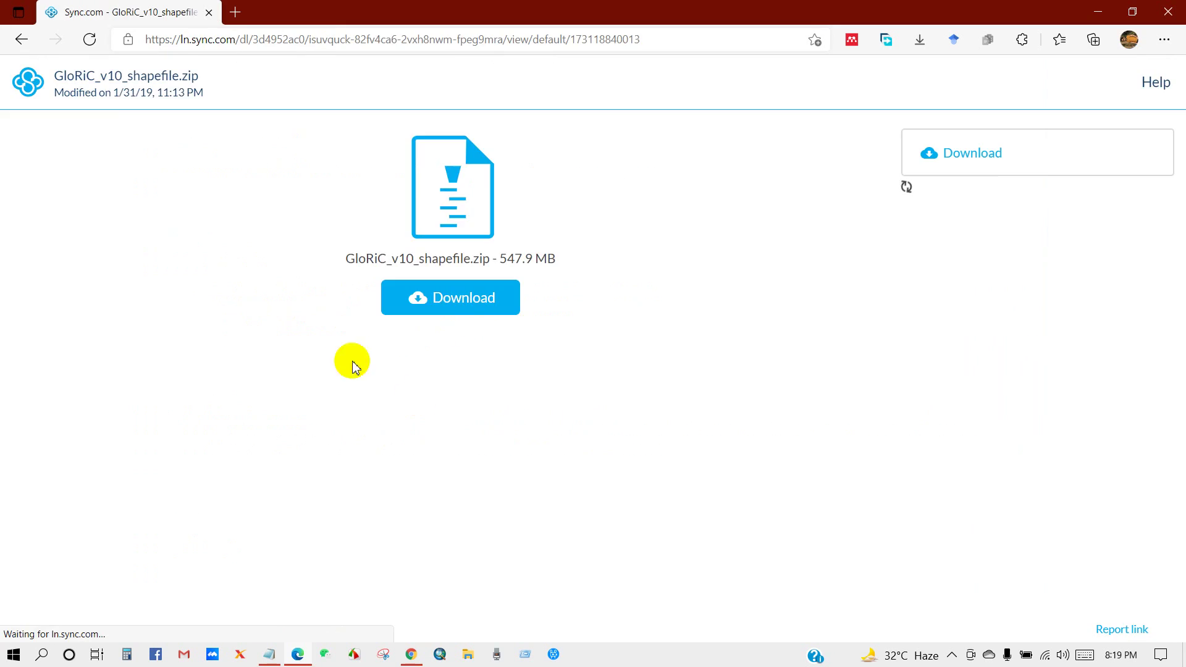
left_click(447, 303)
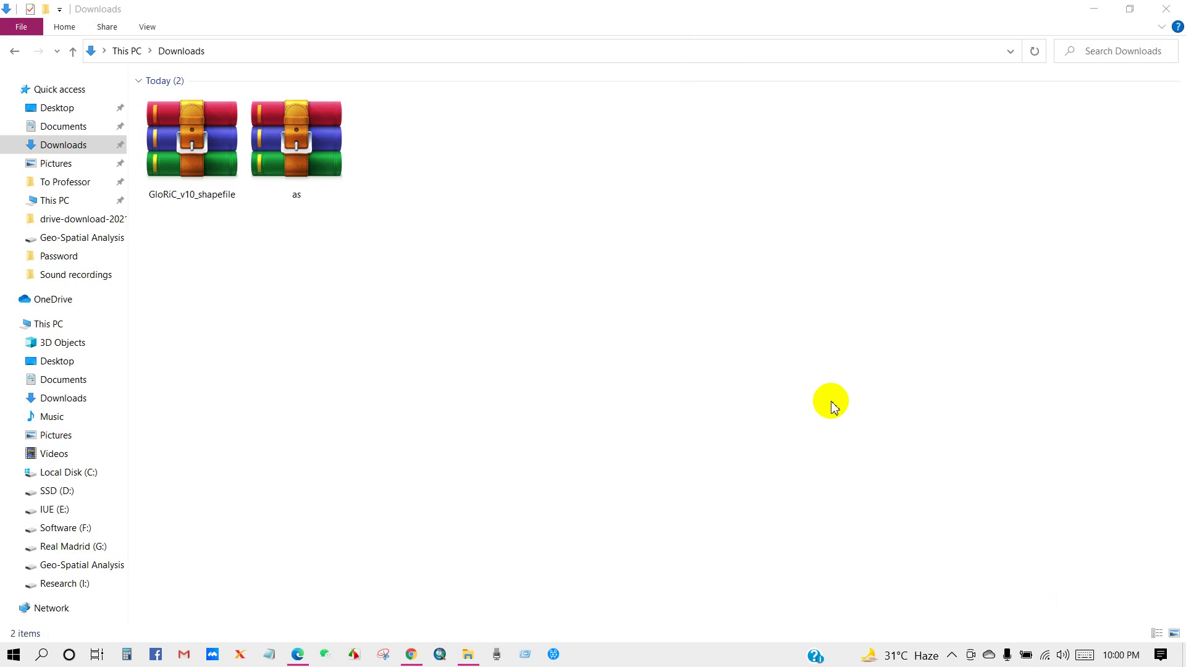
Step: Extract the GloRiC_v10_shapefile and as zip archives into Downloads
left_click(294, 170)
left_click(217, 175)
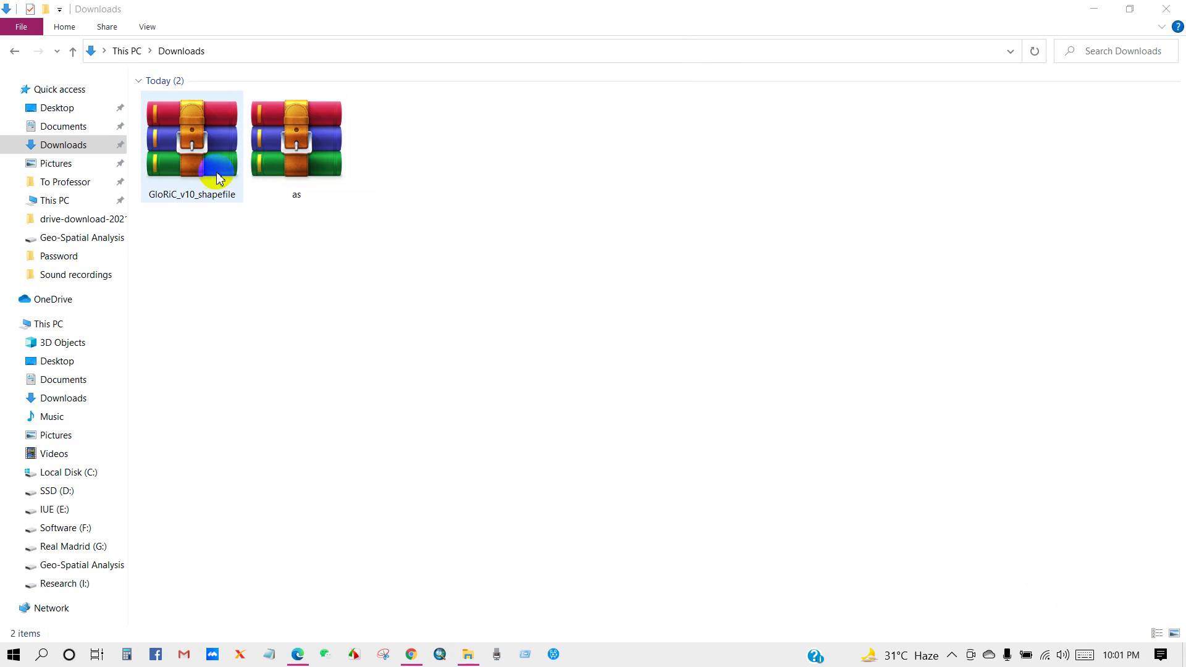
left_click(273, 174)
left_click(207, 164)
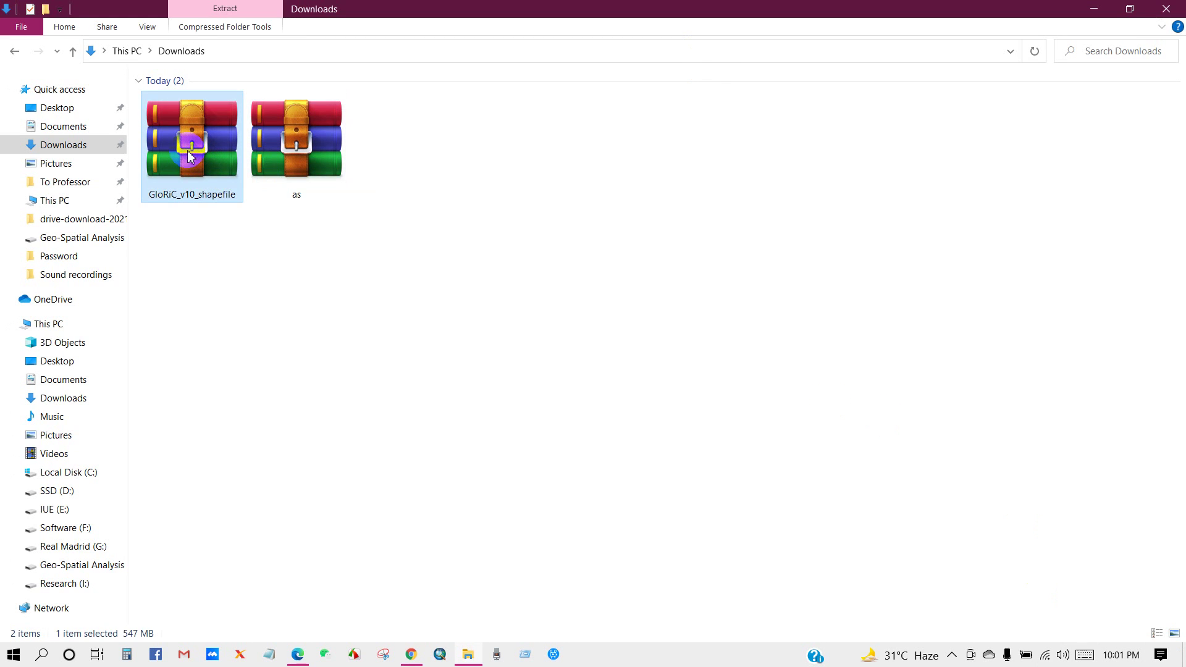
right_click(188, 153)
left_click(239, 216)
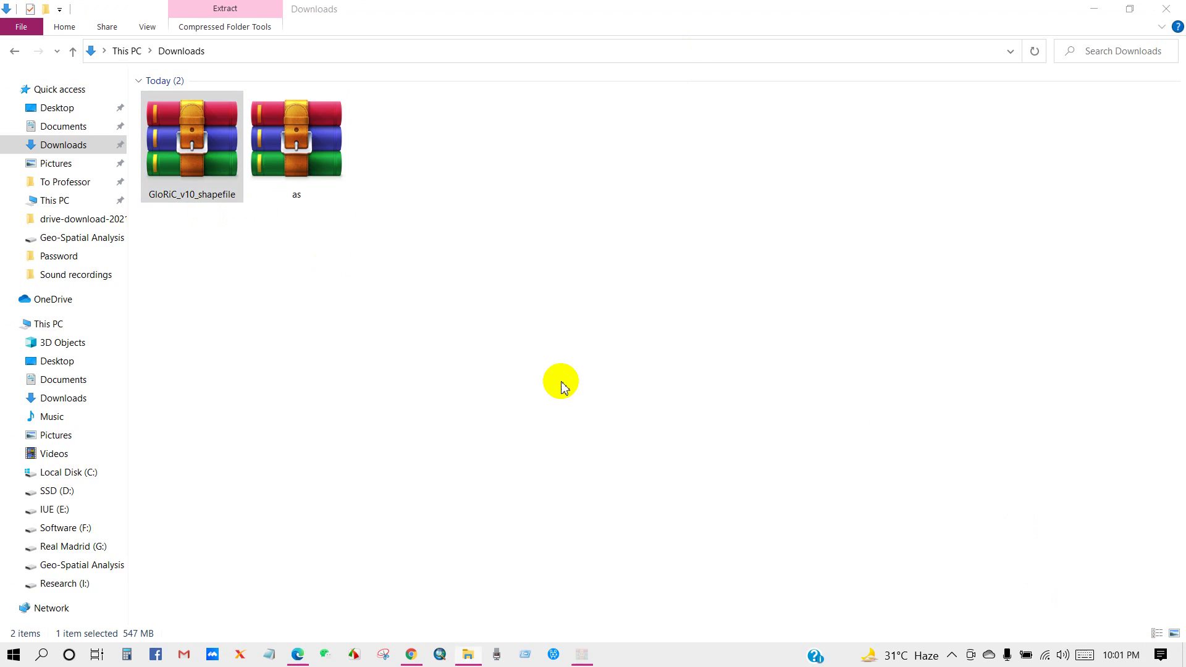
left_click(625, 481)
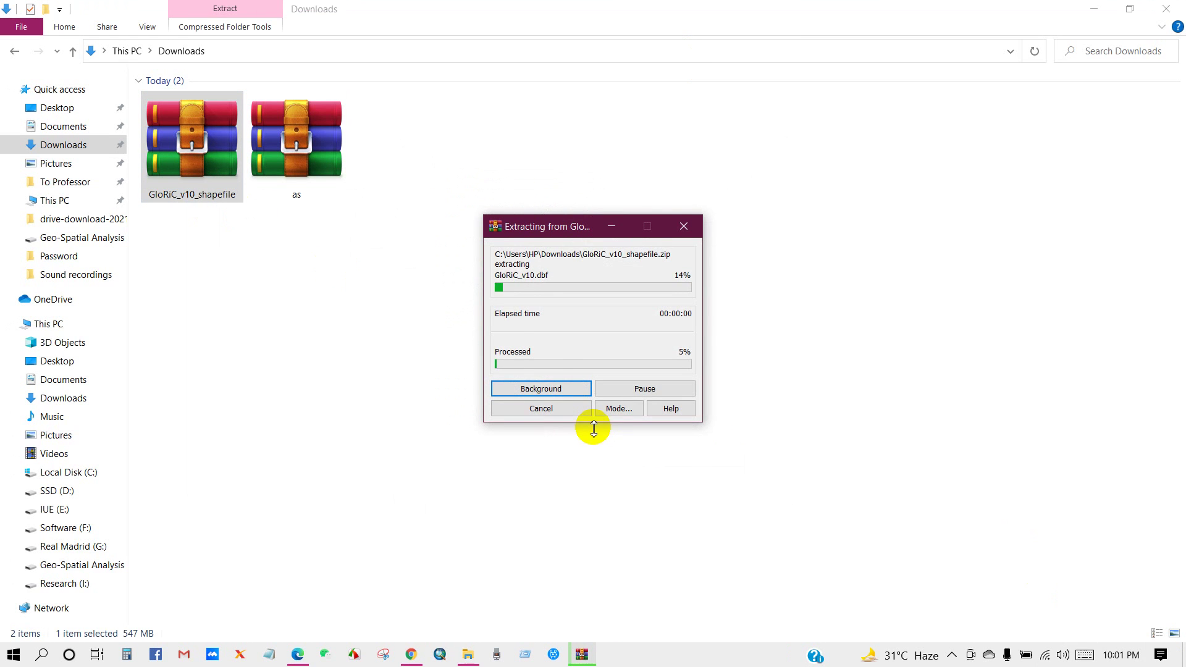
left_click(361, 343)
right_click(286, 150)
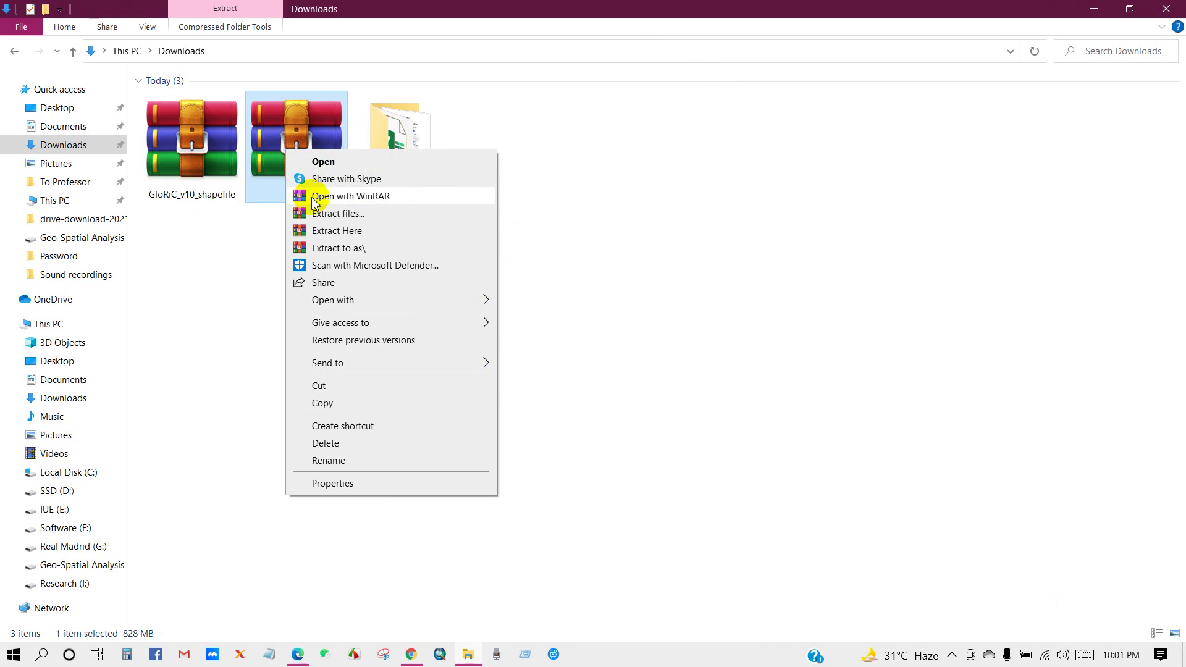
left_click(324, 214)
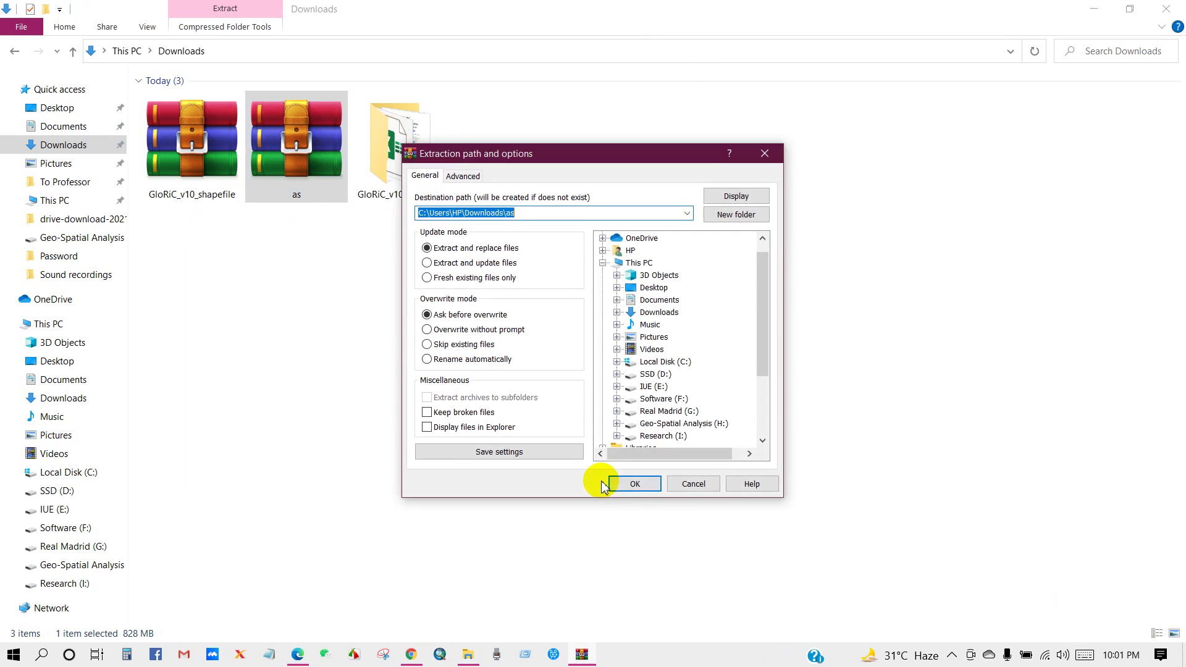
left_click(635, 484)
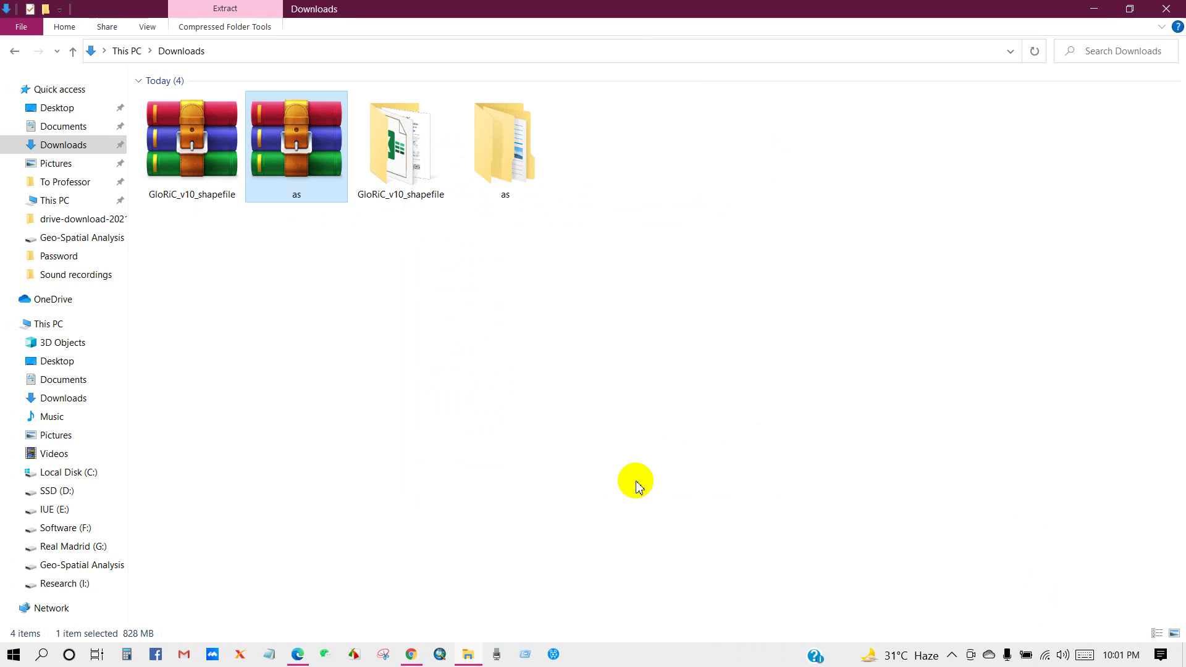
left_click(463, 316)
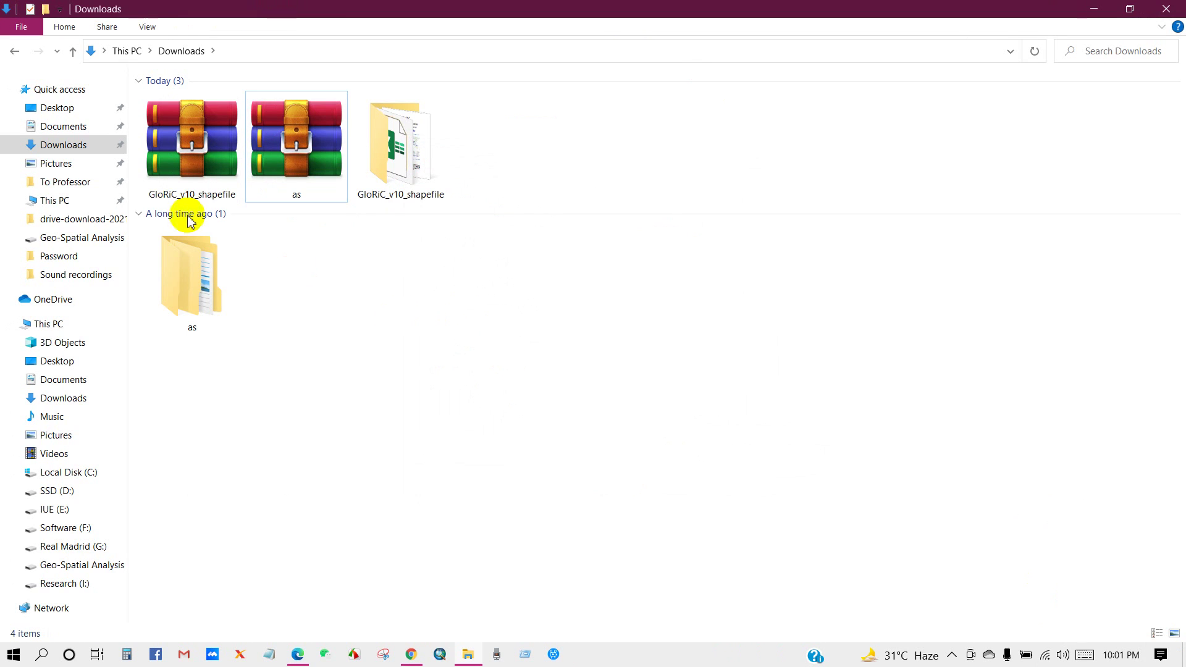
Step: Delete both zip archives, then check the extracted GloRiC_v10_shapefile and as folders
left_click(182, 195)
left_click(297, 148, "ctrl")
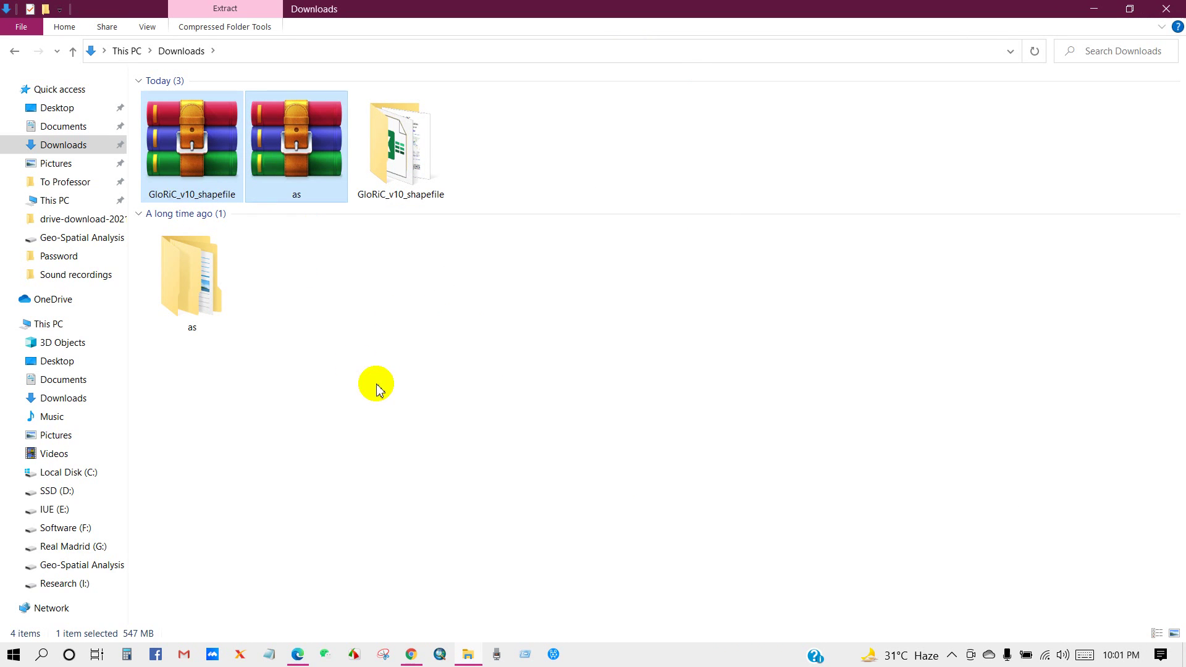
key("Delete")
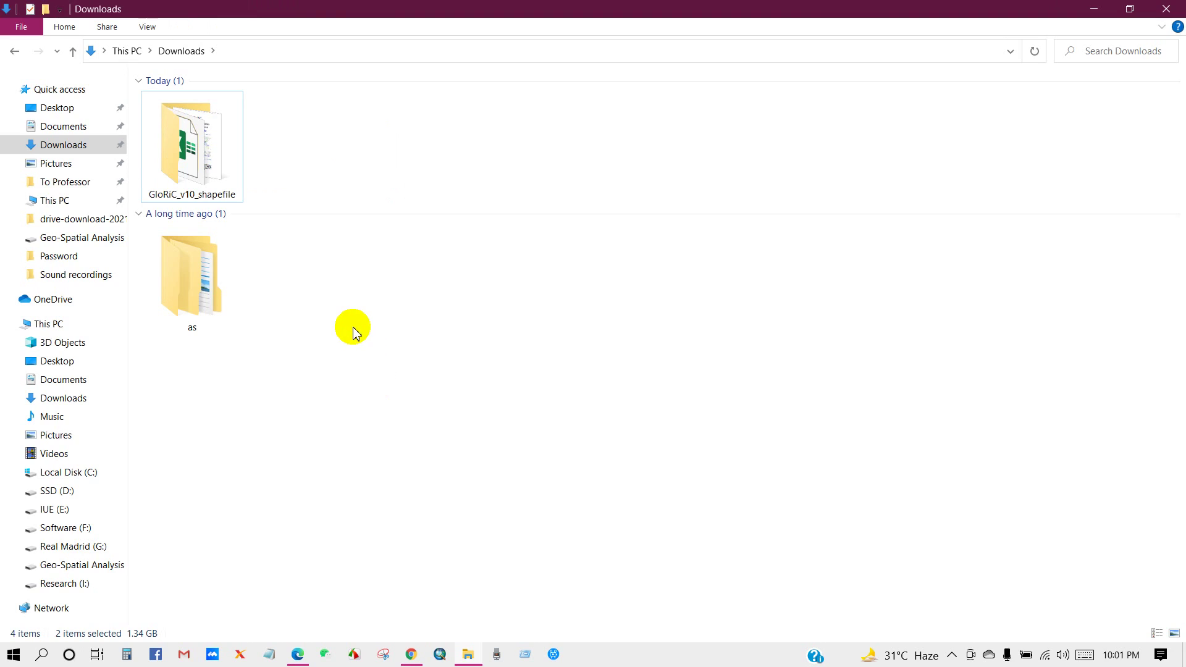
double_click(199, 176)
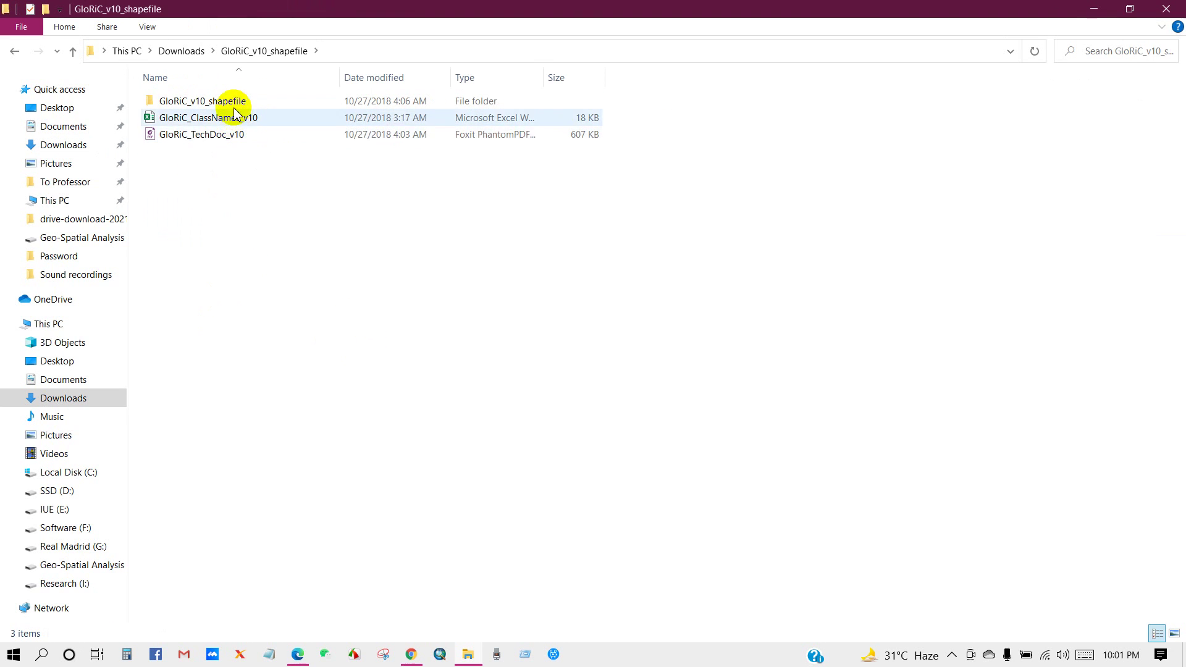
double_click(225, 101)
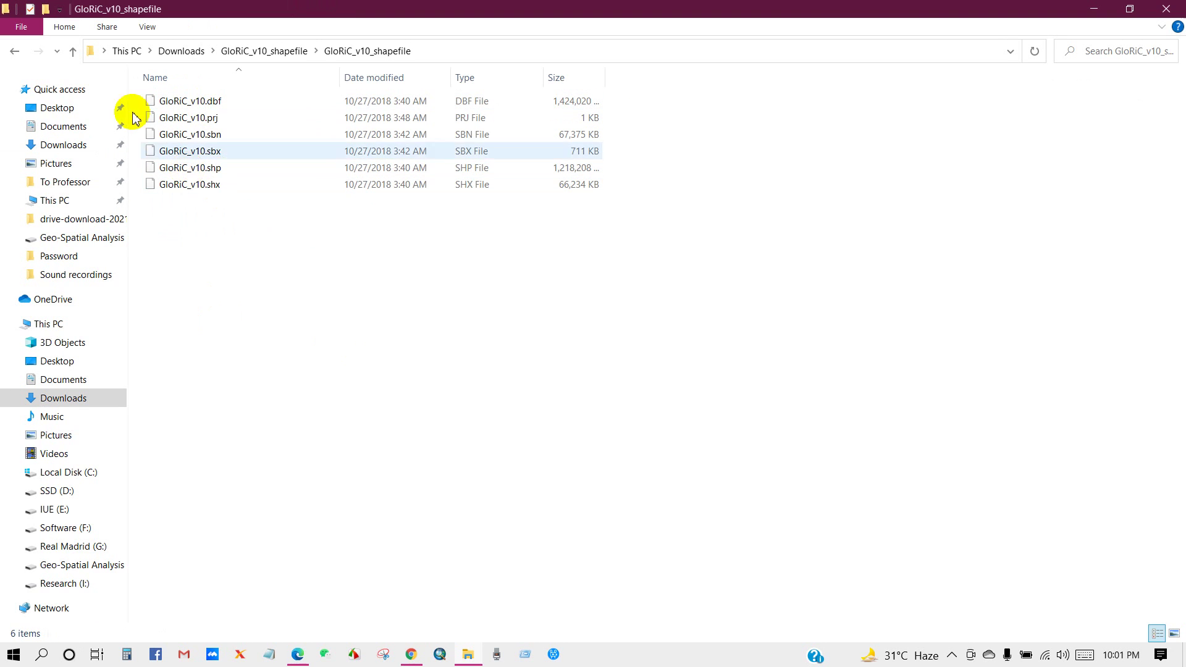
left_click(14, 52)
left_click(14, 52)
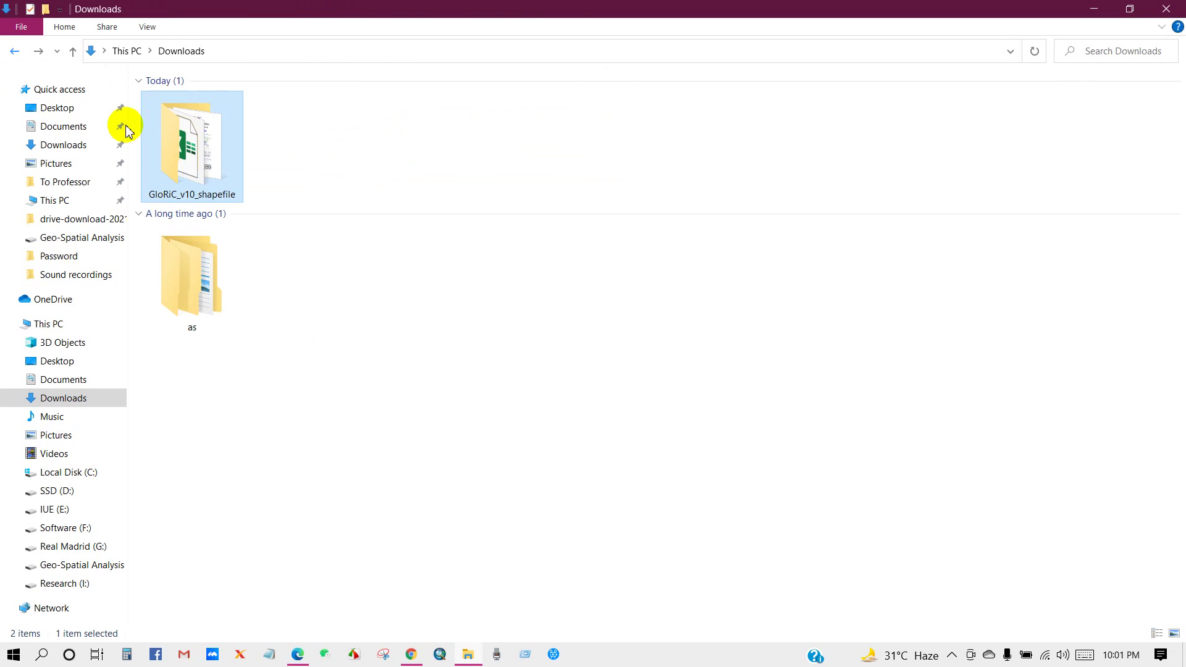
double_click(198, 286)
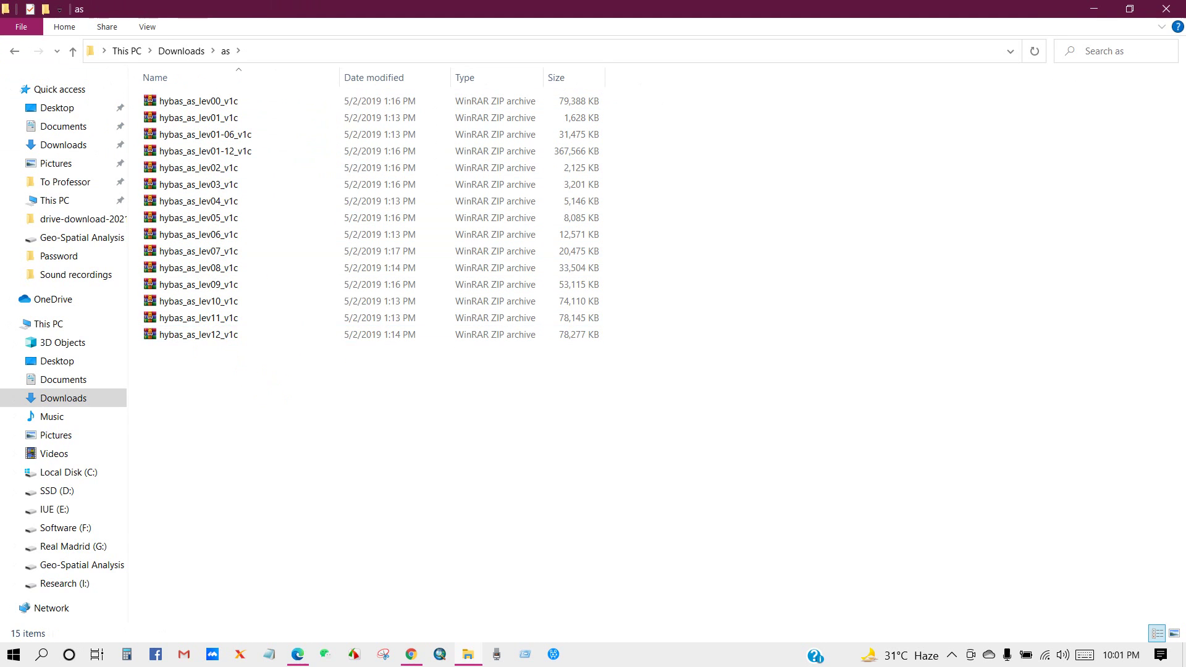
left_click(14, 52)
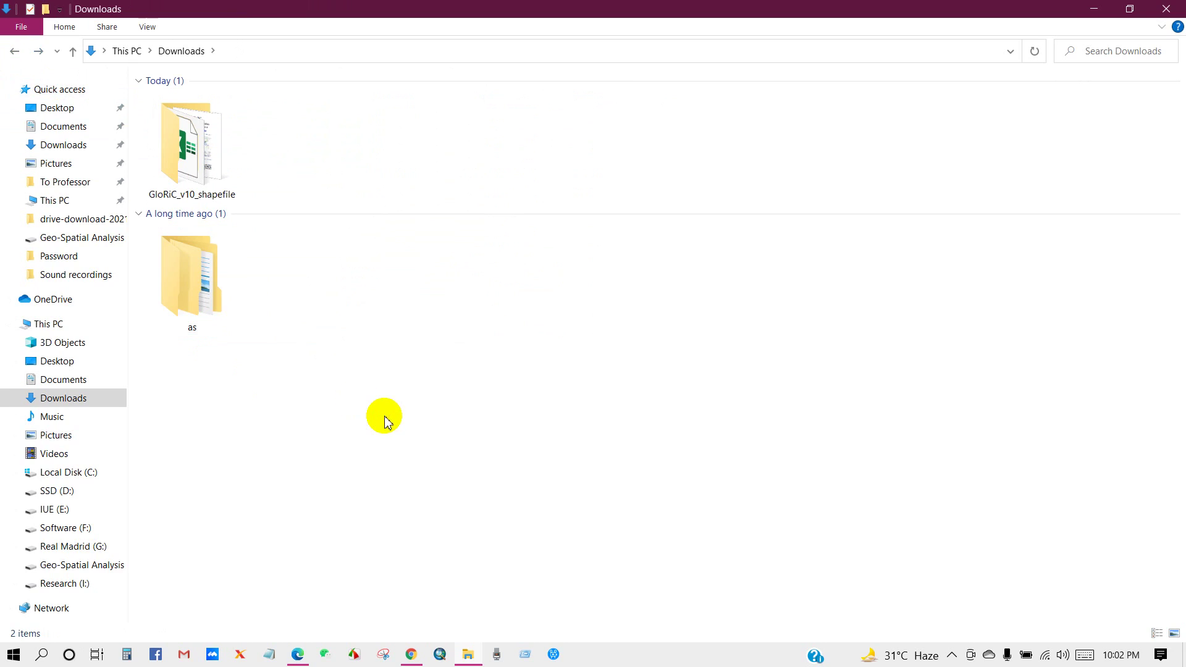
left_click(439, 656)
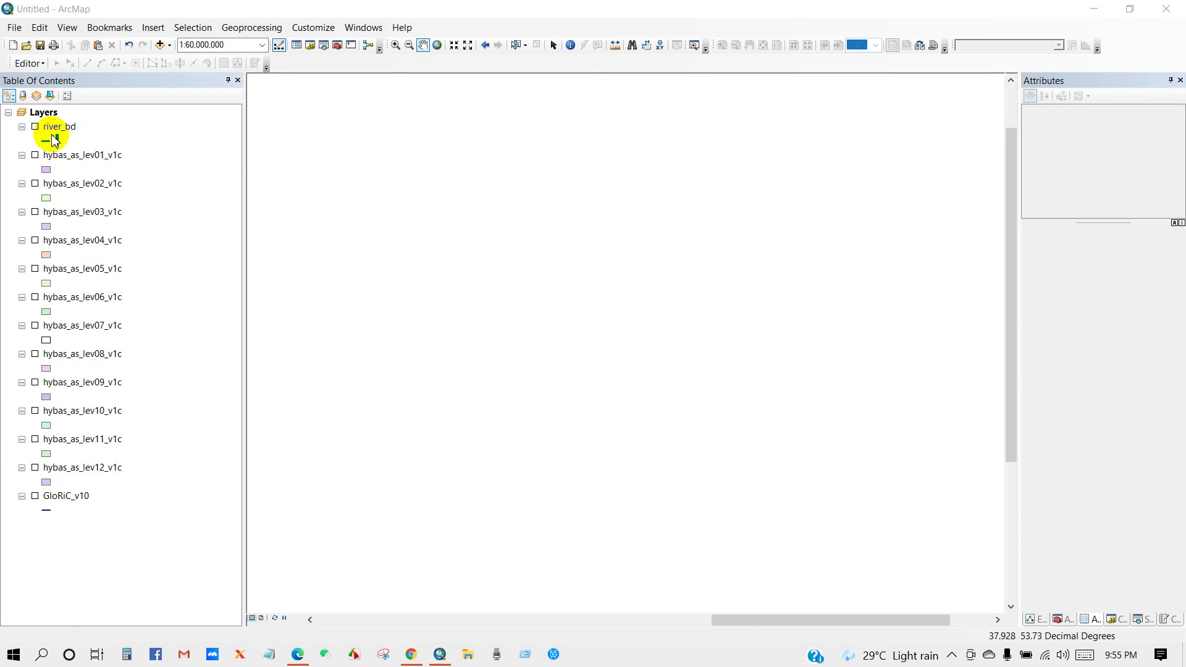
Step: Switch on the river_bd layer and zoom in on its blue river line
left_click(36, 127)
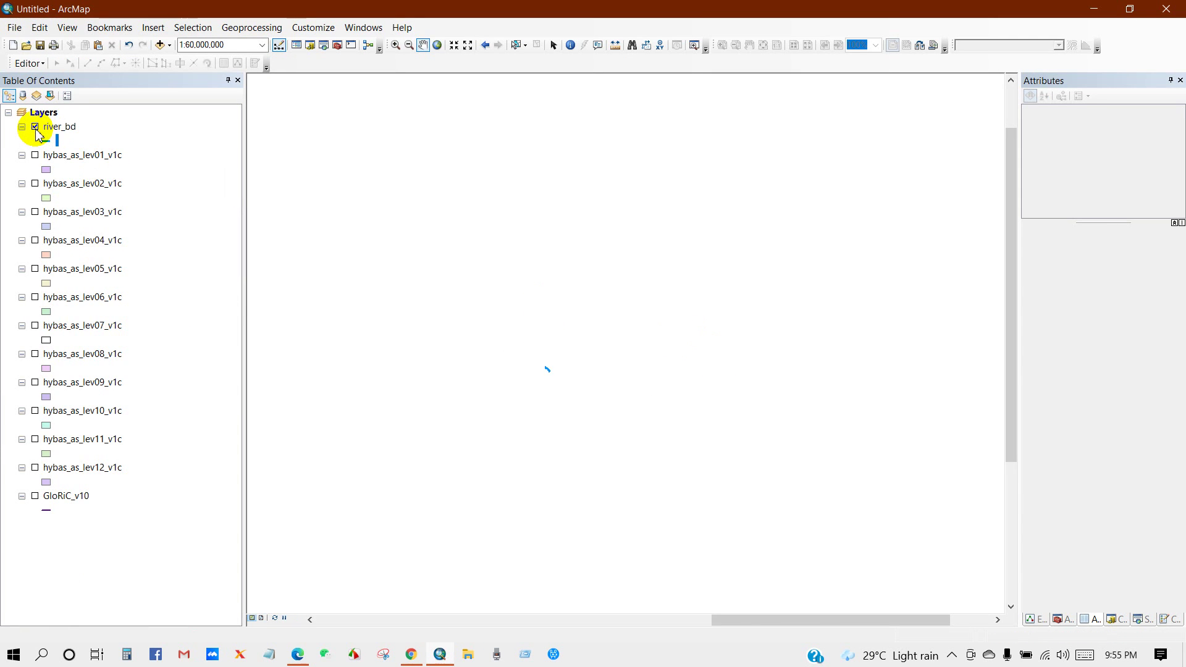
scroll(544, 375, "down", 4)
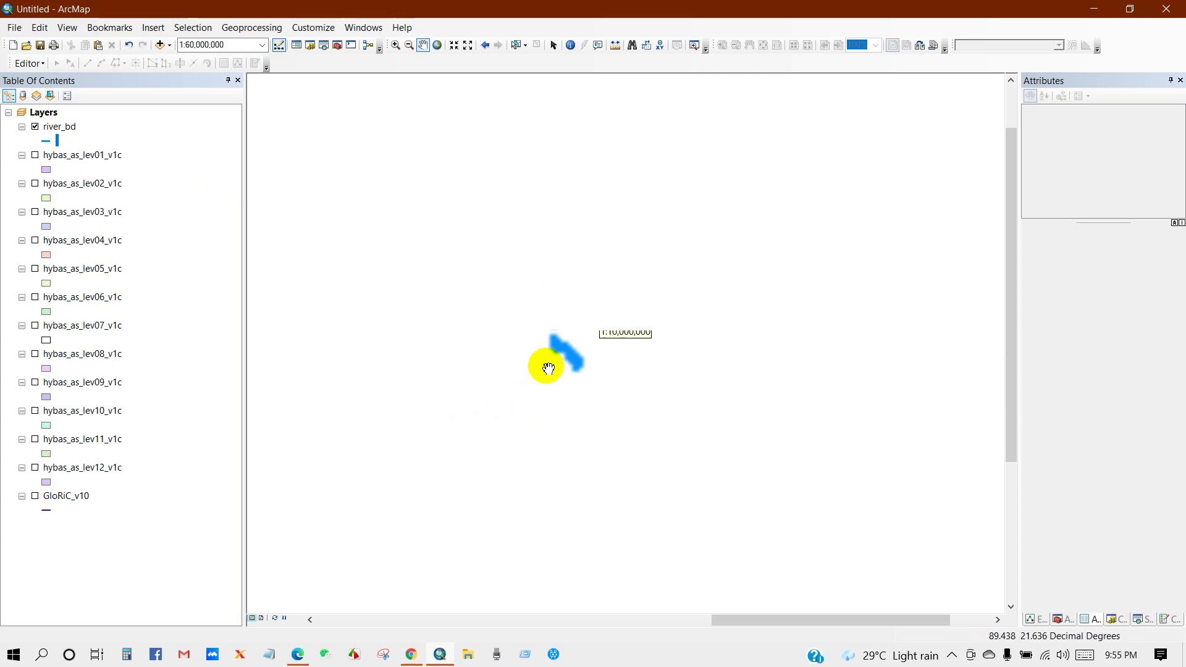
scroll(552, 379, "down", 3)
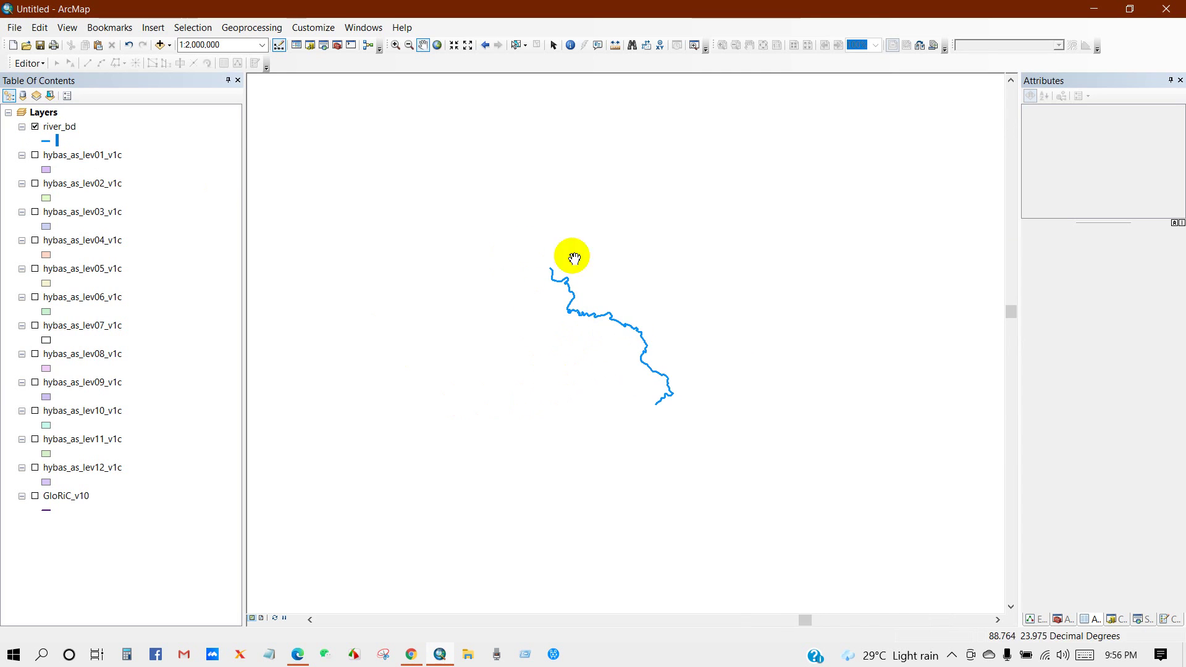
scroll(684, 420, "down", 1)
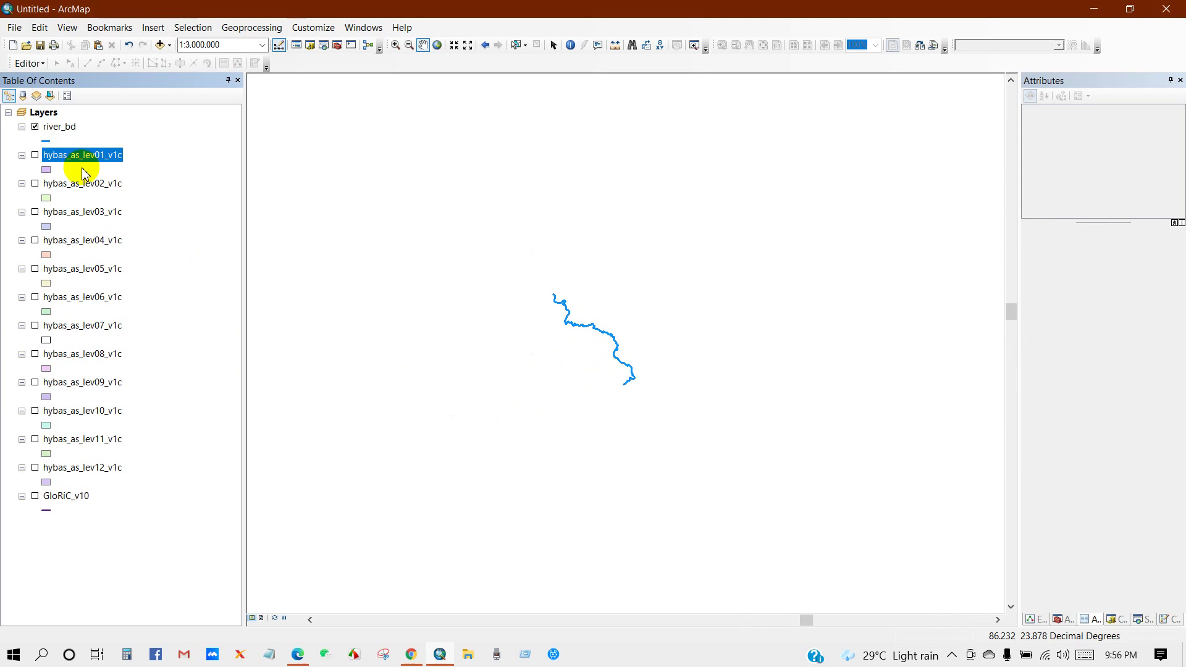
left_click(82, 470)
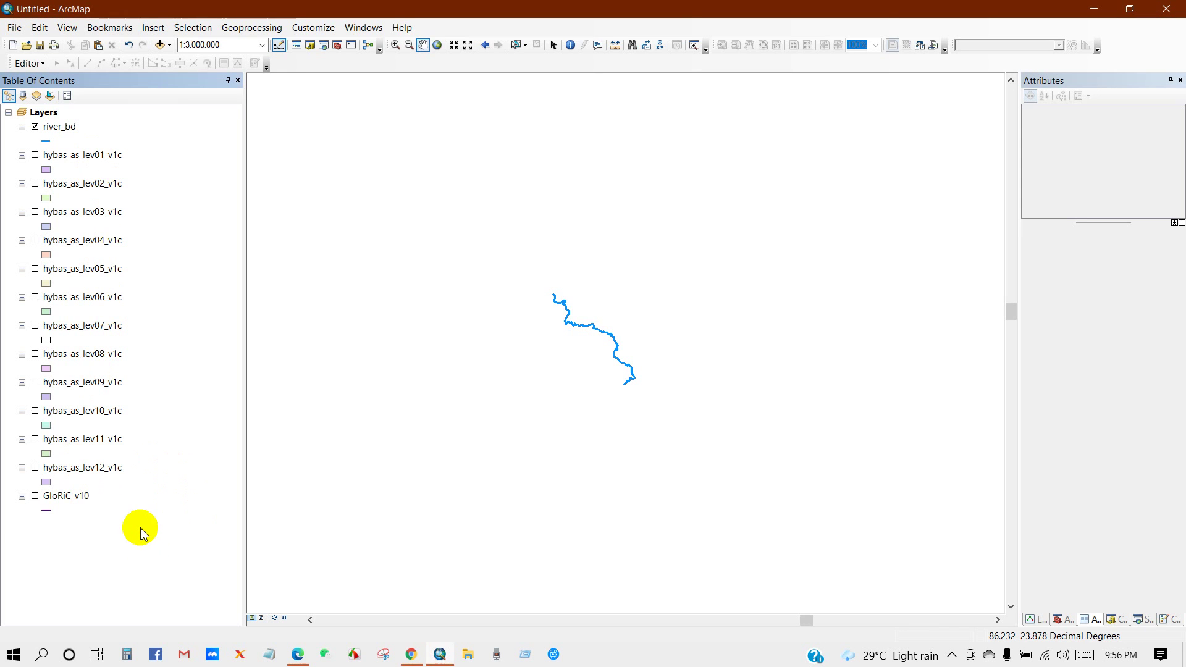
Step: Turn on hybas_as_lev01_v1c and zoom to the full extent of the level 1 basins
left_click(35, 157)
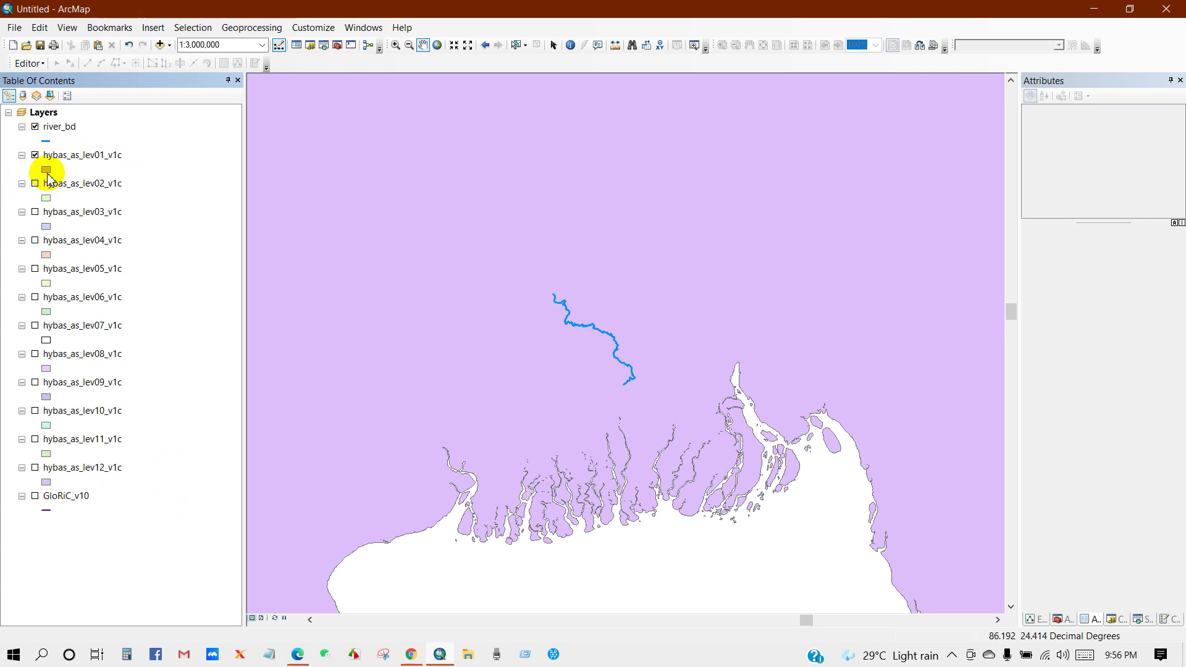
right_click(92, 156)
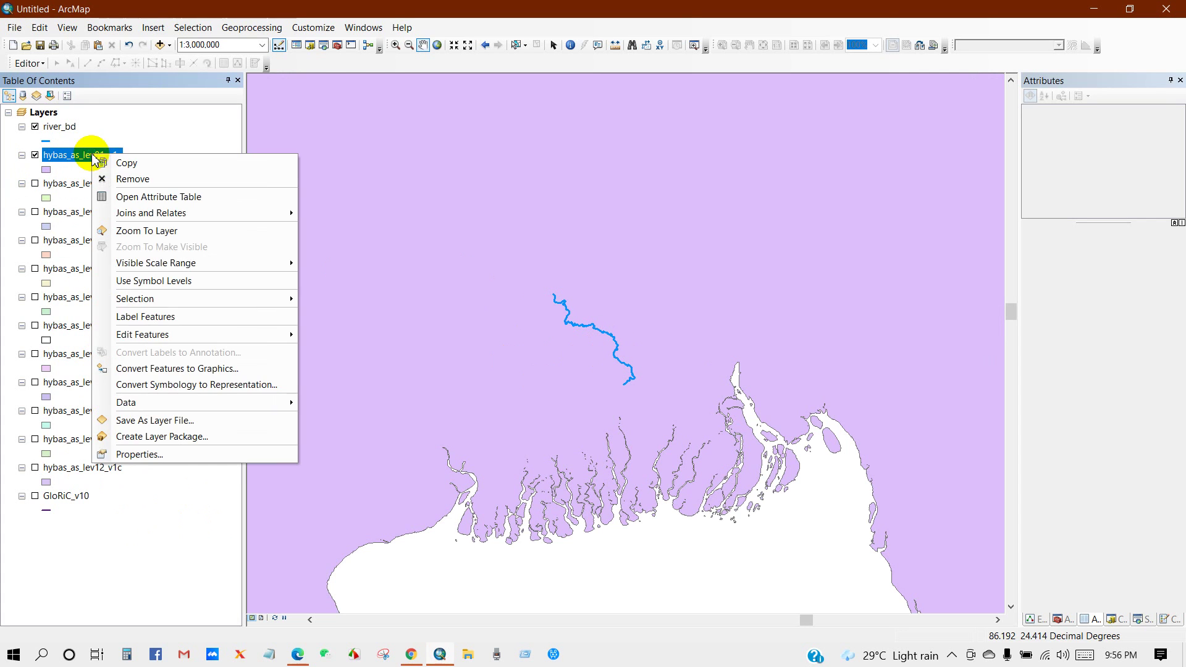
left_click(132, 231)
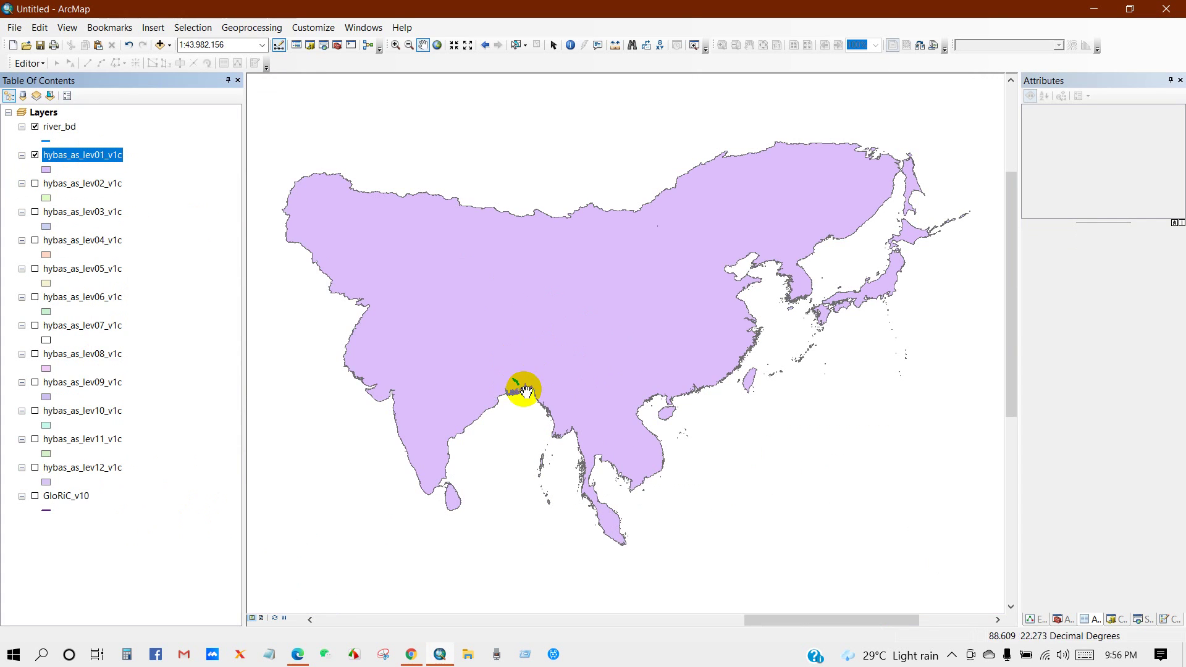
scroll(515, 391, "up", 4)
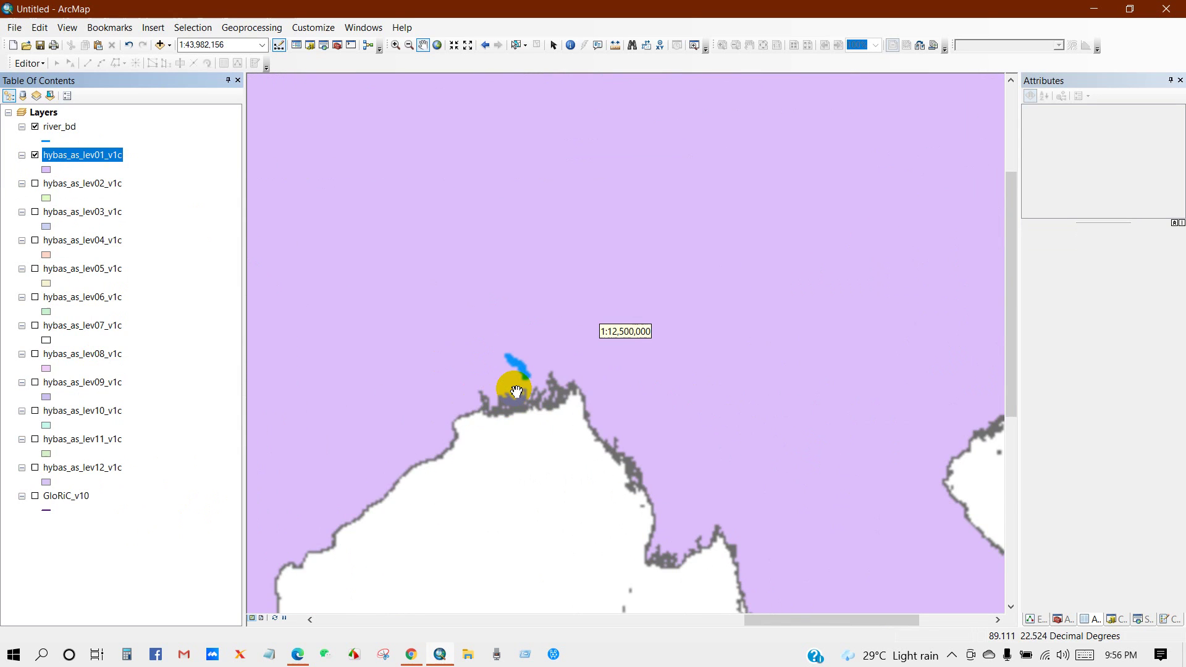
scroll(517, 385, "down", 2)
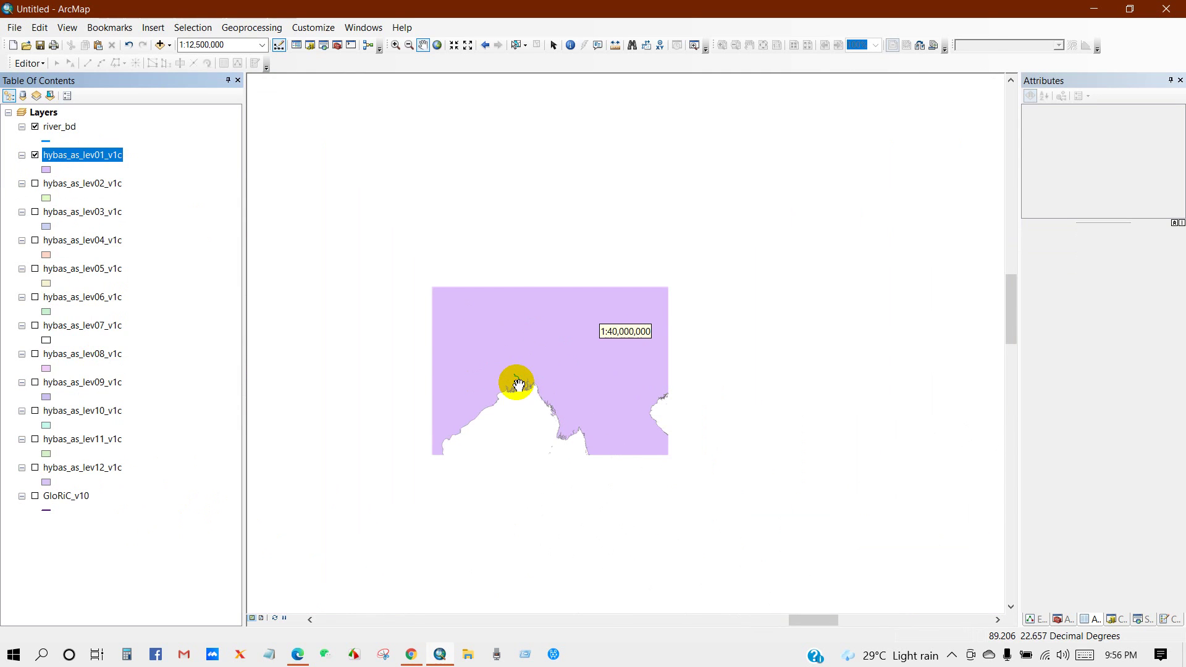
scroll(526, 398, "down", 1)
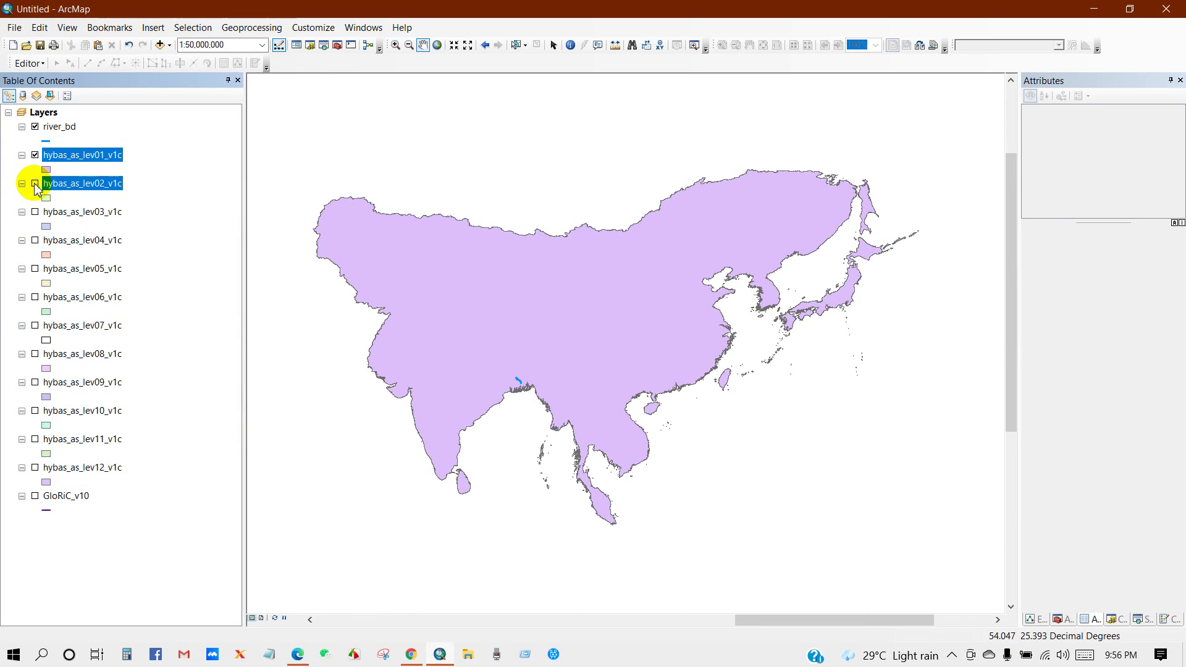
Step: Toggle basin levels 2 through 5 on and off one at a time to compare them
left_click(35, 184)
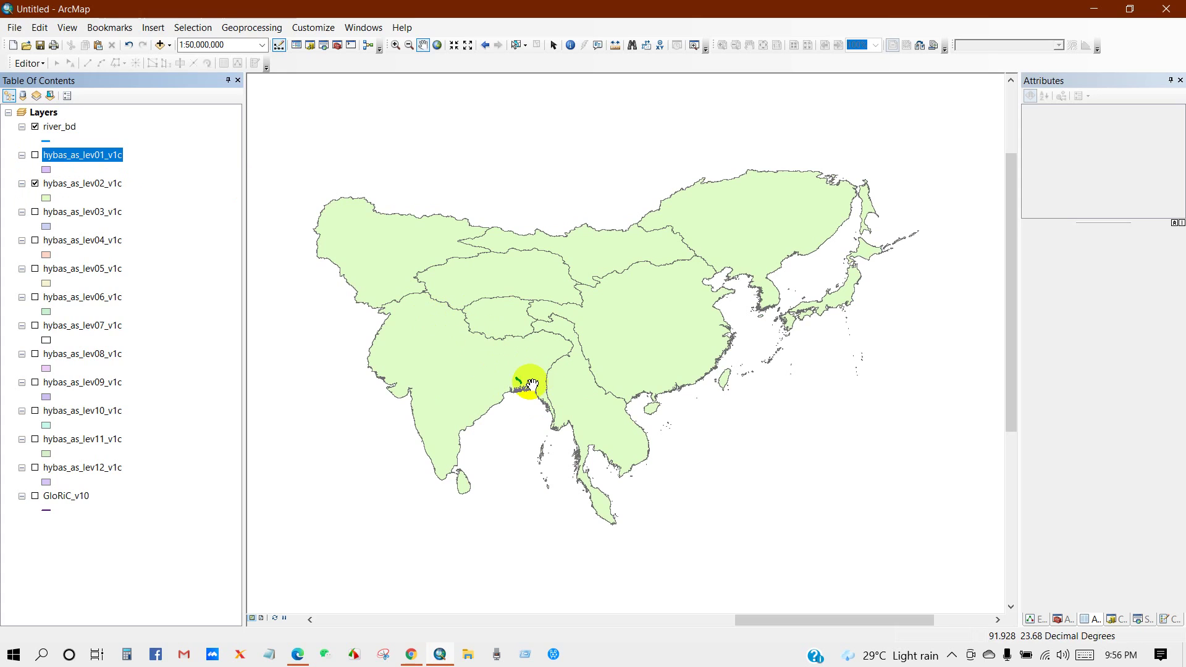
left_click(35, 184)
left_click(34, 212)
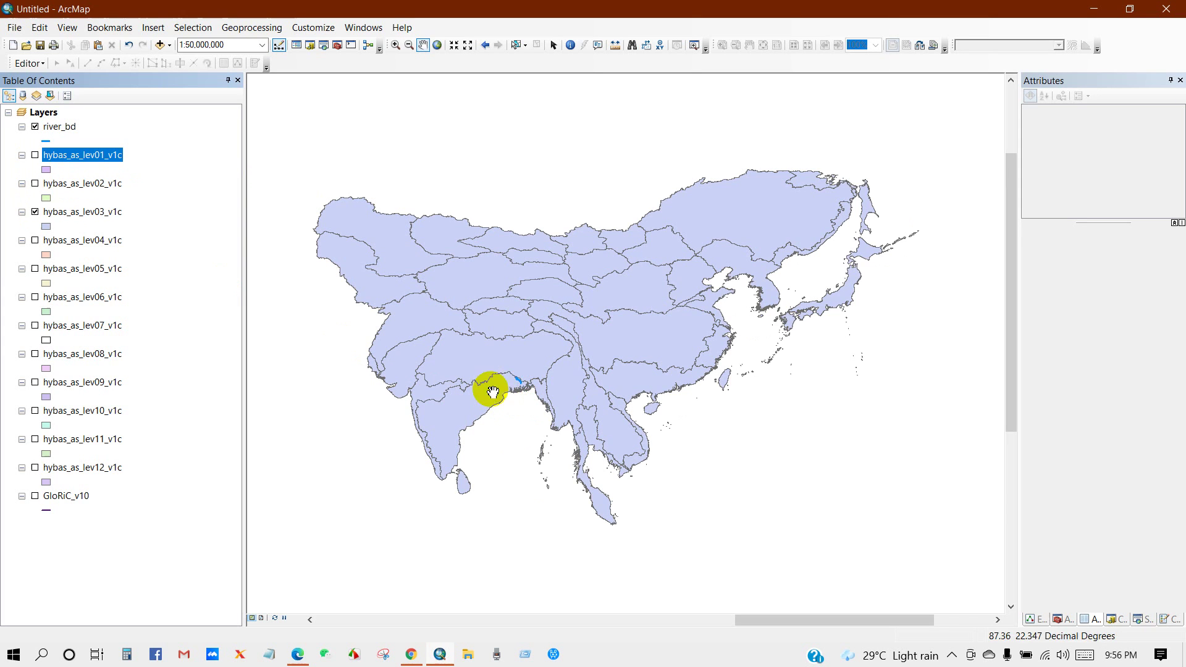
left_click(35, 213)
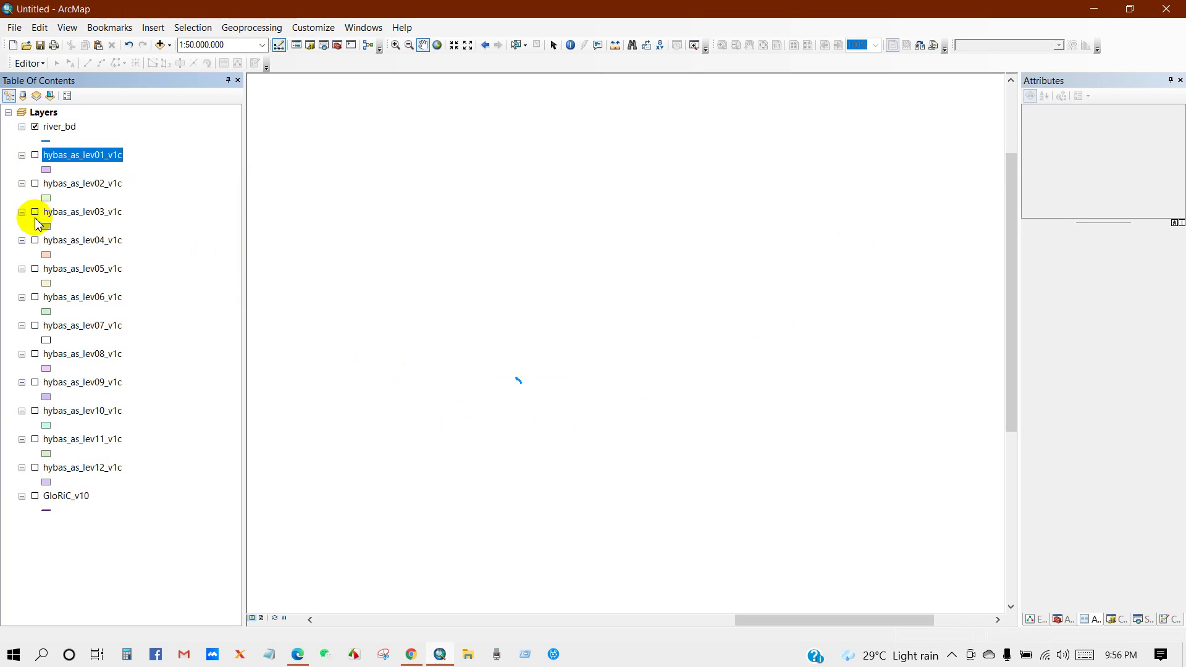
left_click(35, 241)
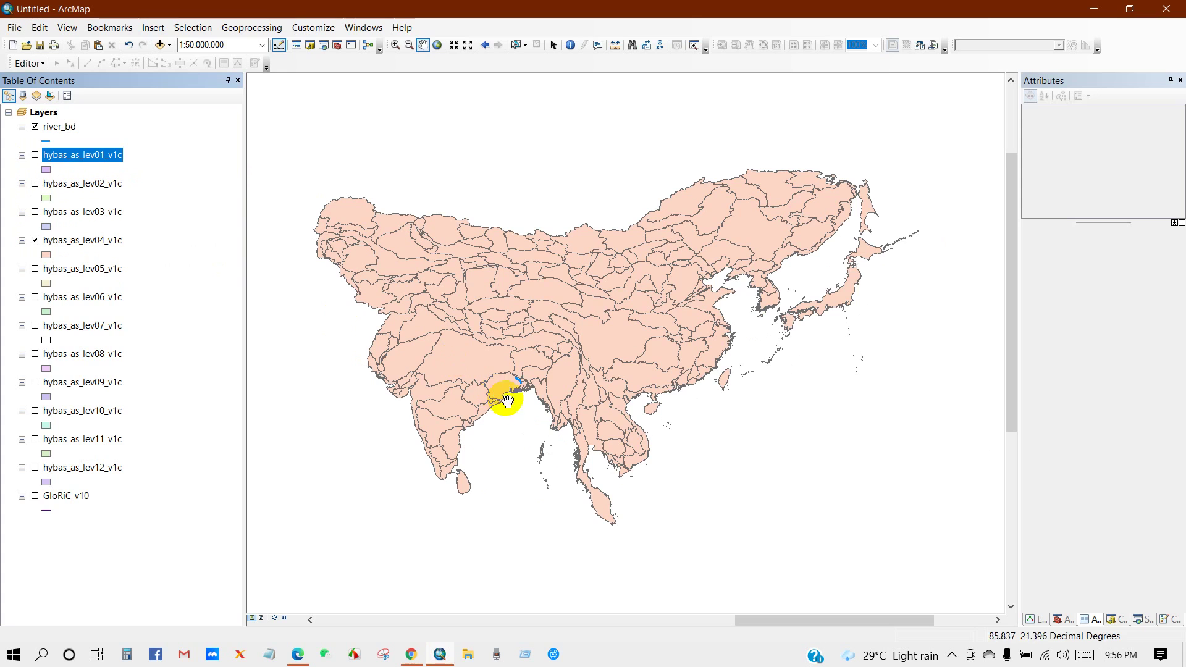
scroll(521, 396, "down", 3)
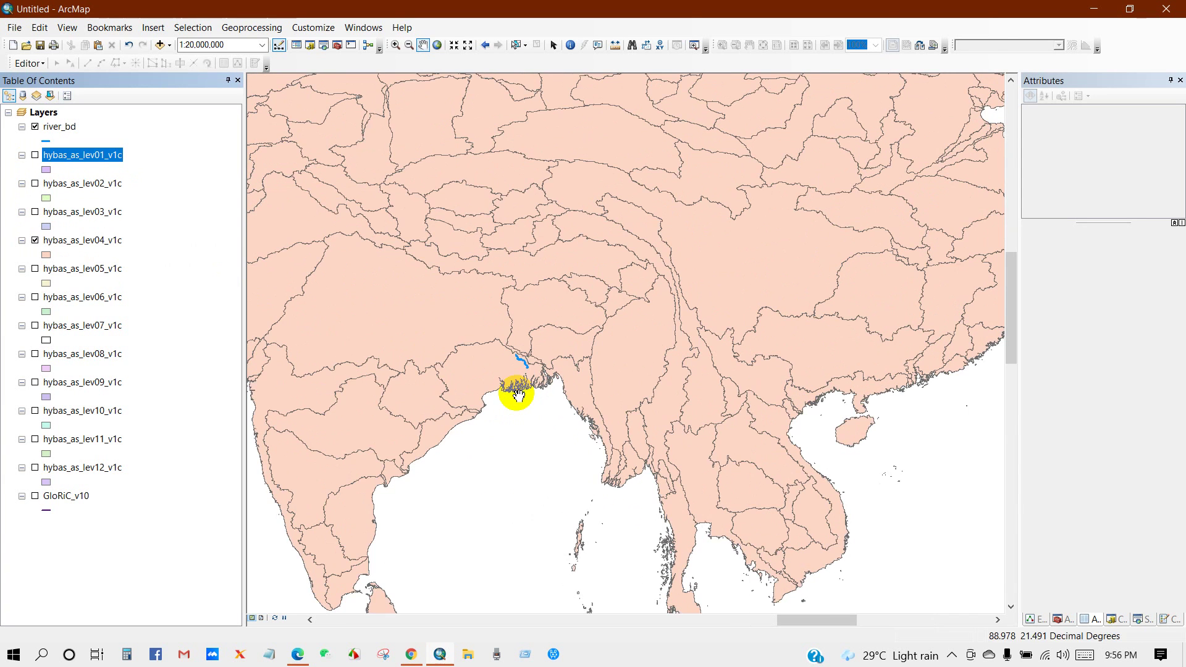
left_click(36, 241)
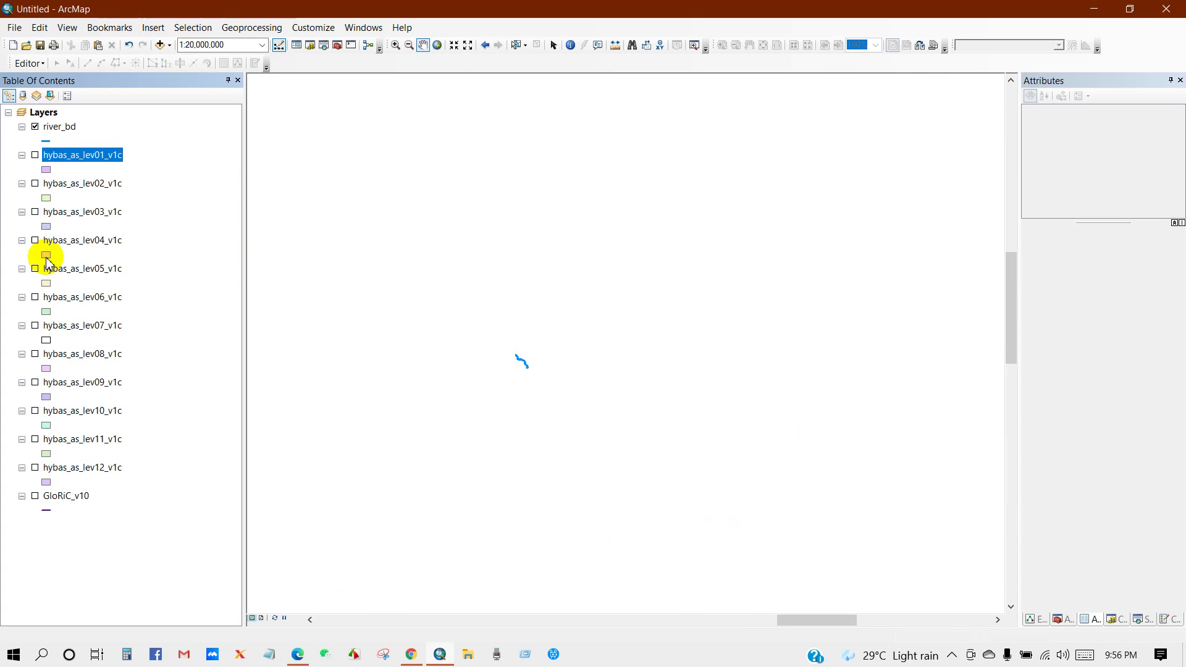
left_click(36, 271)
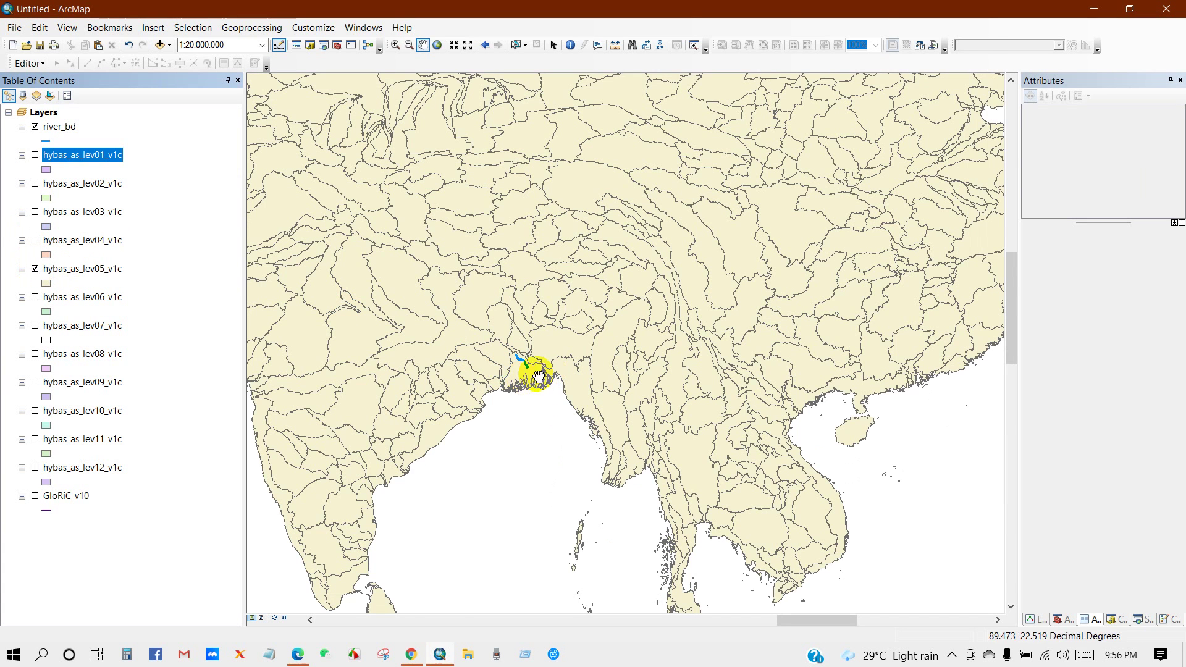
scroll(517, 368, "down", 3)
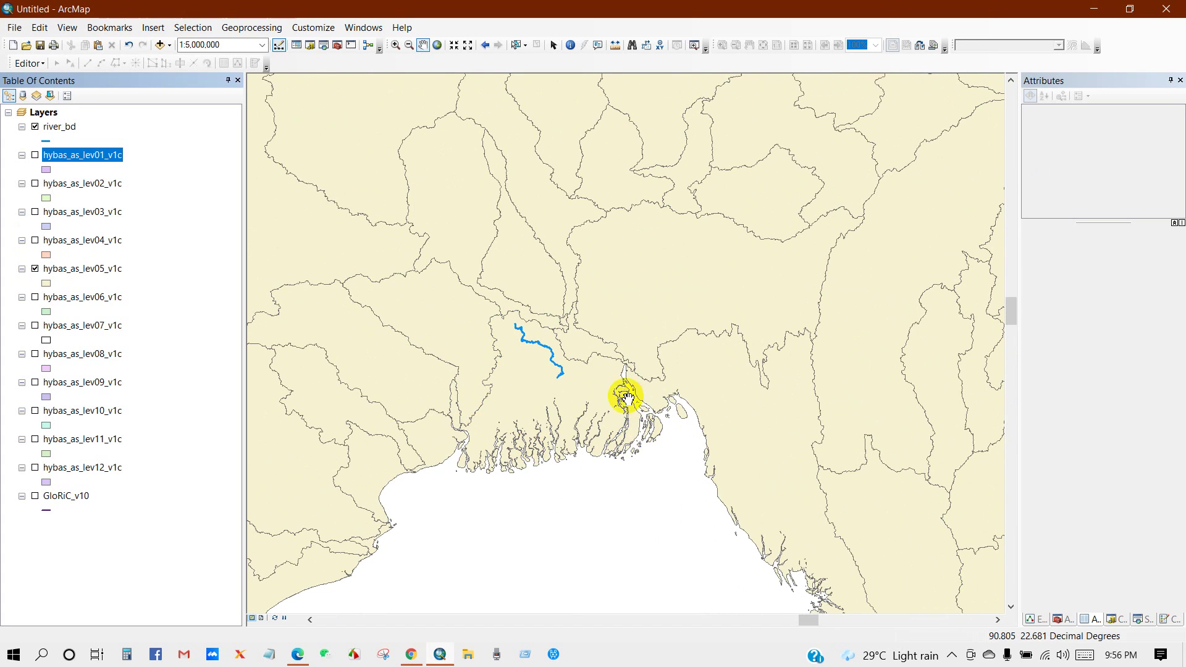
left_click(35, 268)
Step: Show and hide basin levels 6, 7 and 8 in turn, zooming to inspect them
left_click(35, 297)
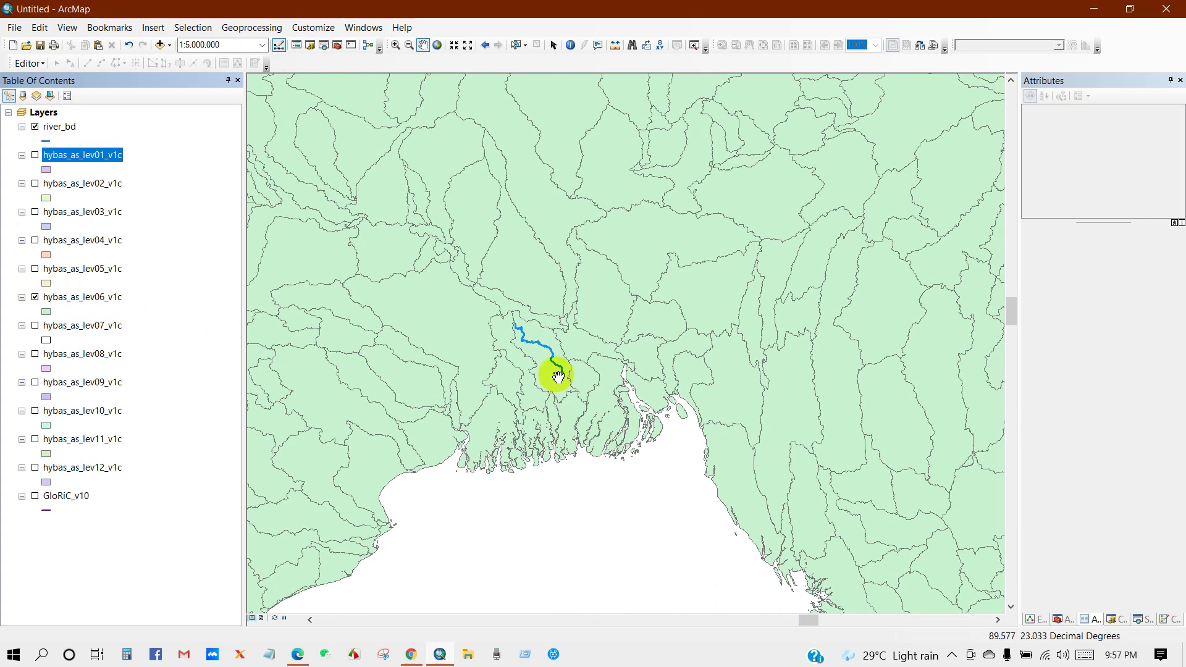
scroll(550, 381, "down", 2)
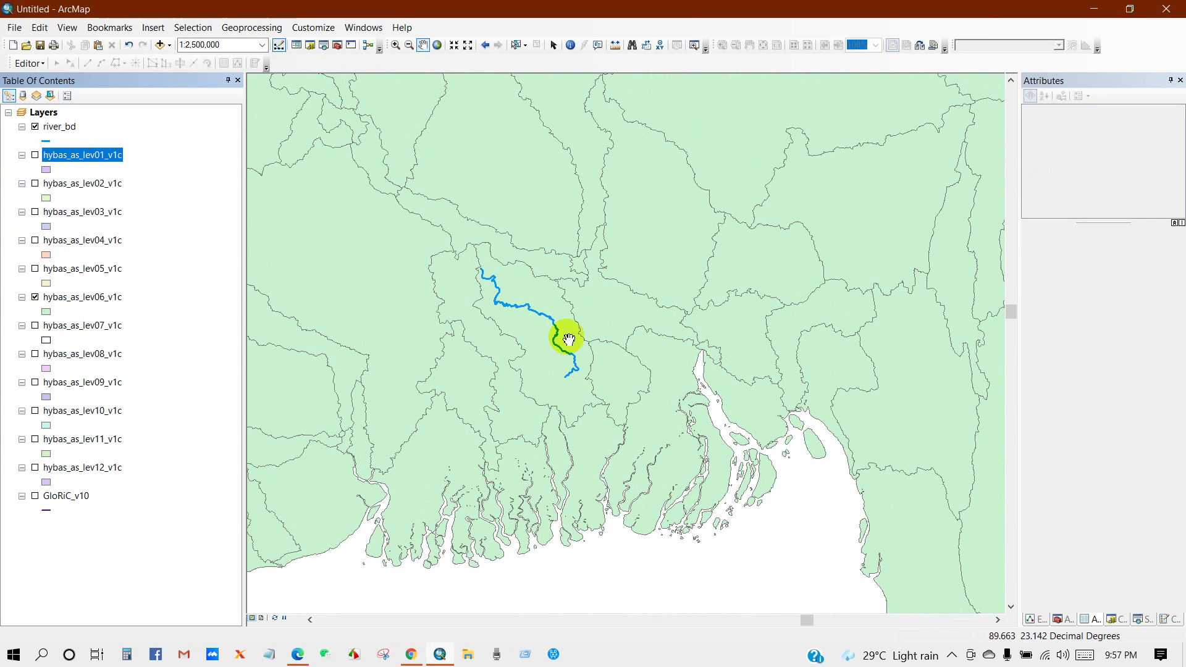
scroll(590, 383, "up", 3)
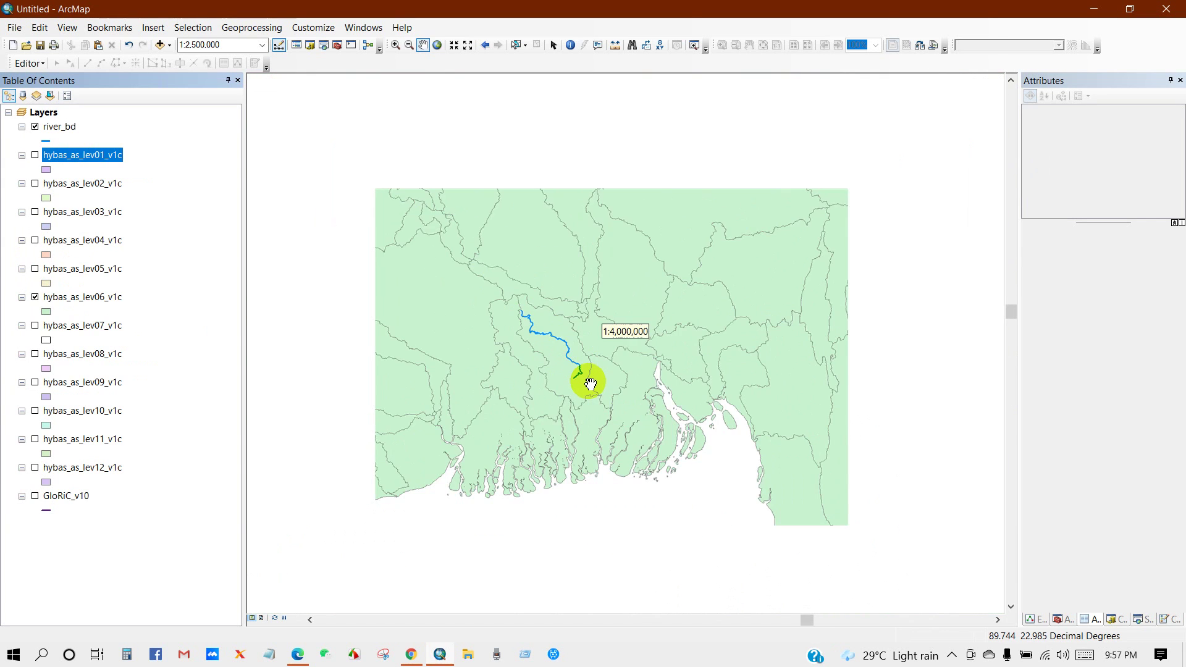
scroll(590, 384, "up", 3)
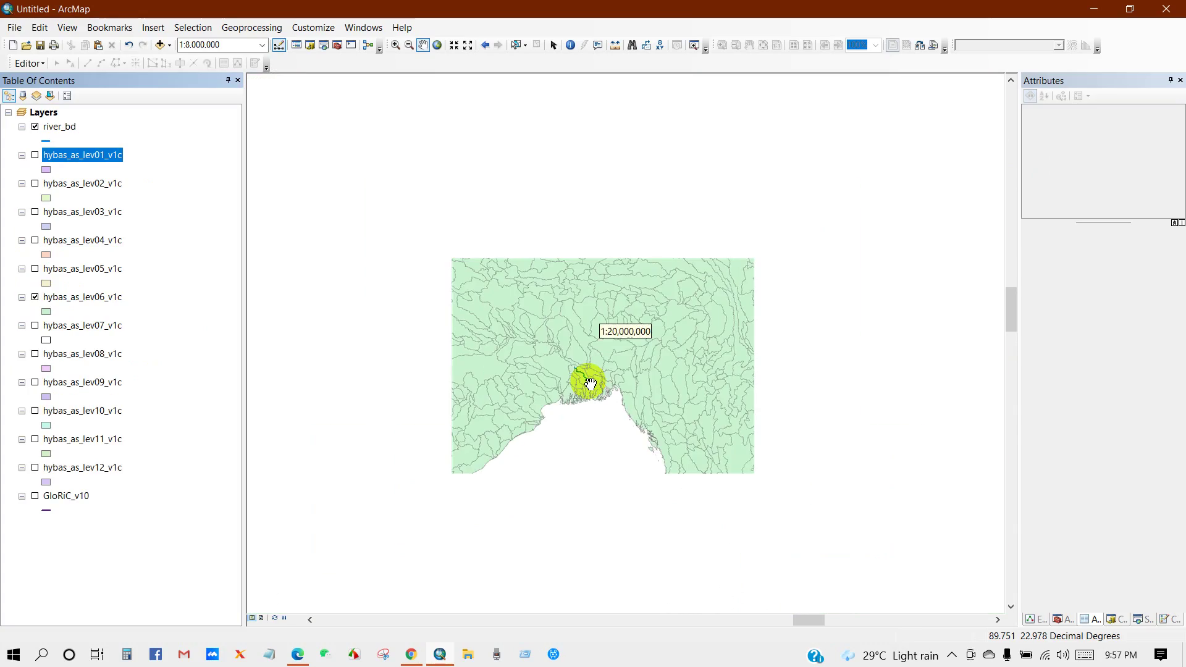
scroll(590, 384, "up", 3)
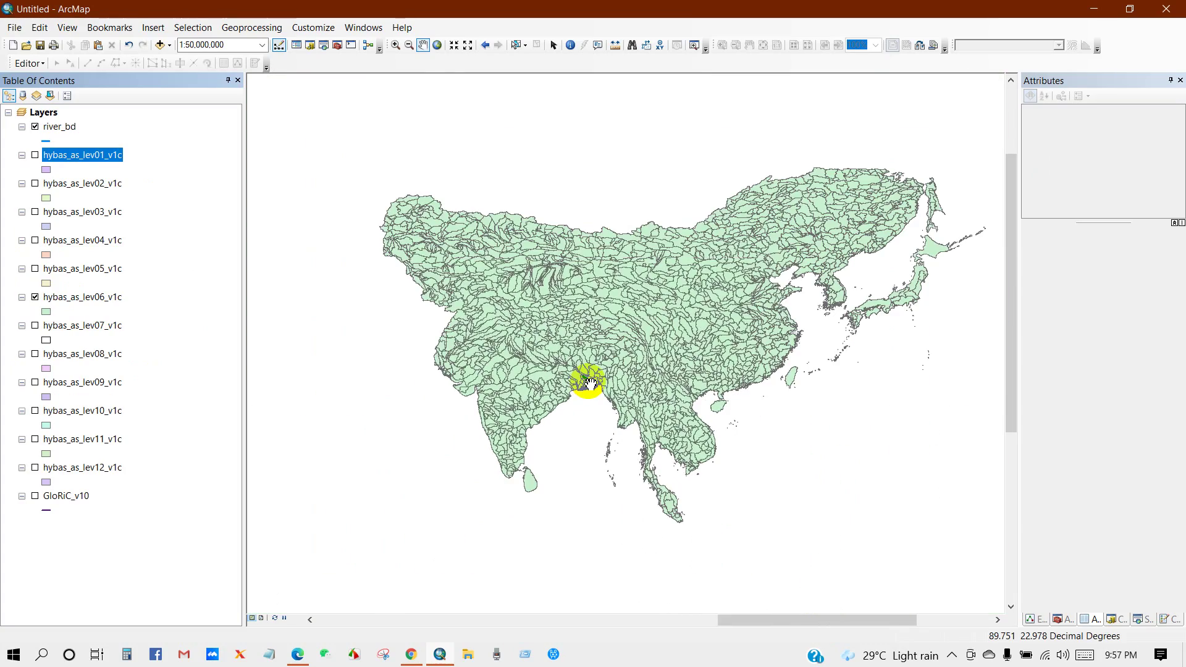
scroll(590, 383, "down", 2)
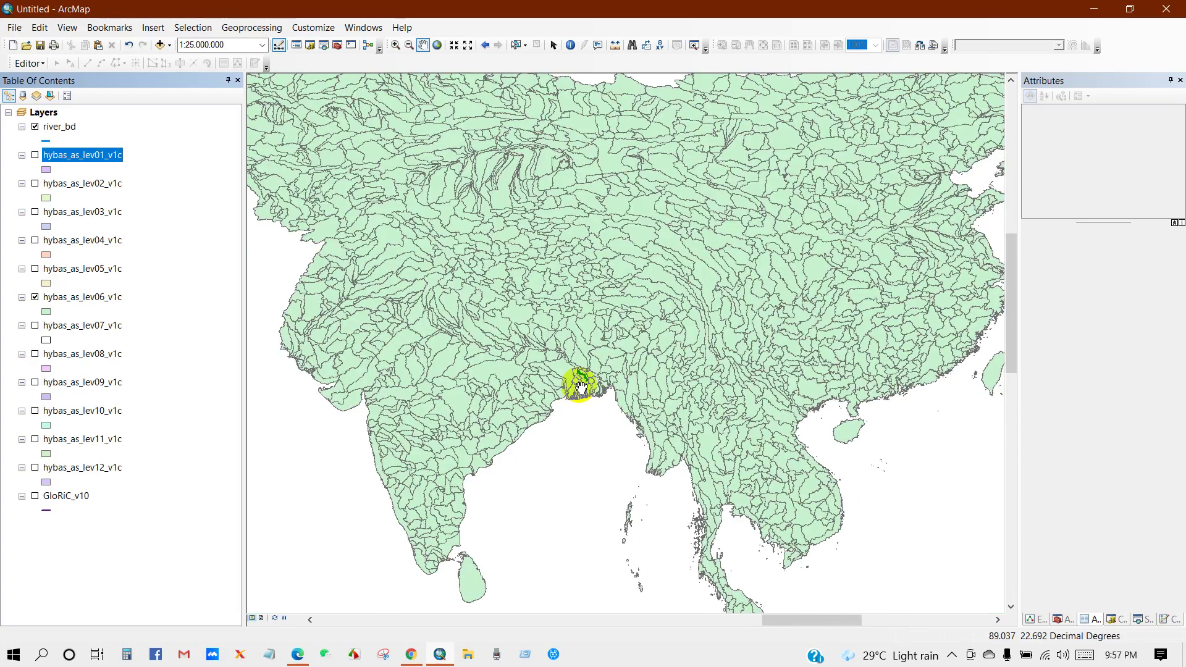
scroll(587, 384, "down", 6)
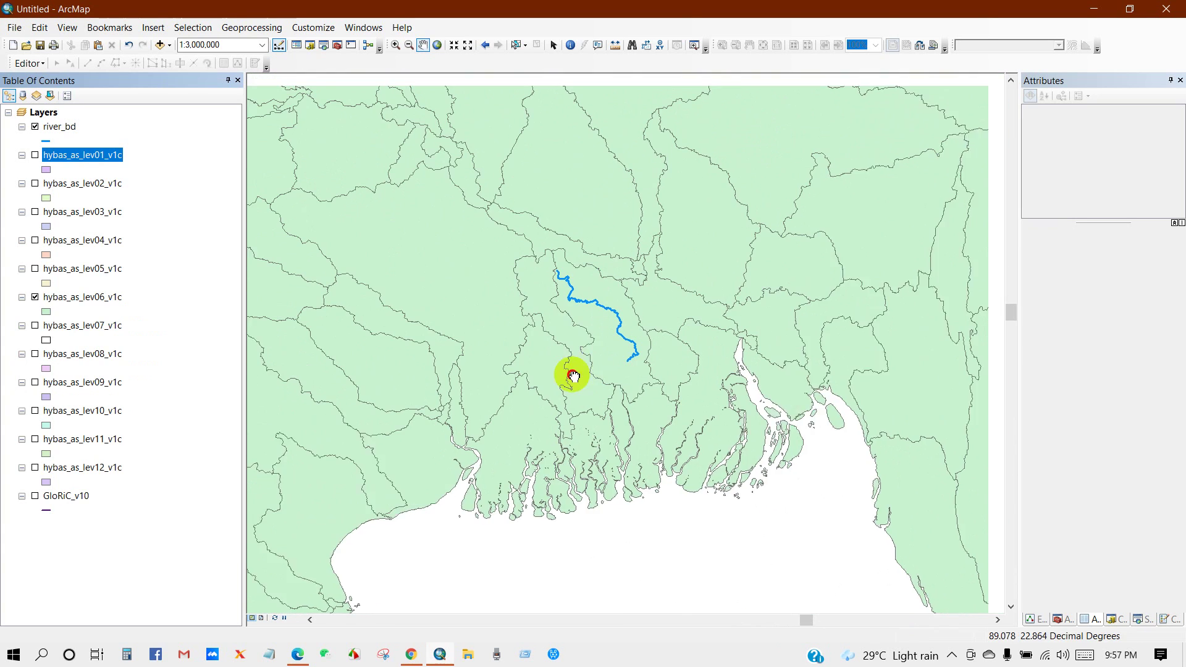
left_click(35, 297)
left_click(35, 325)
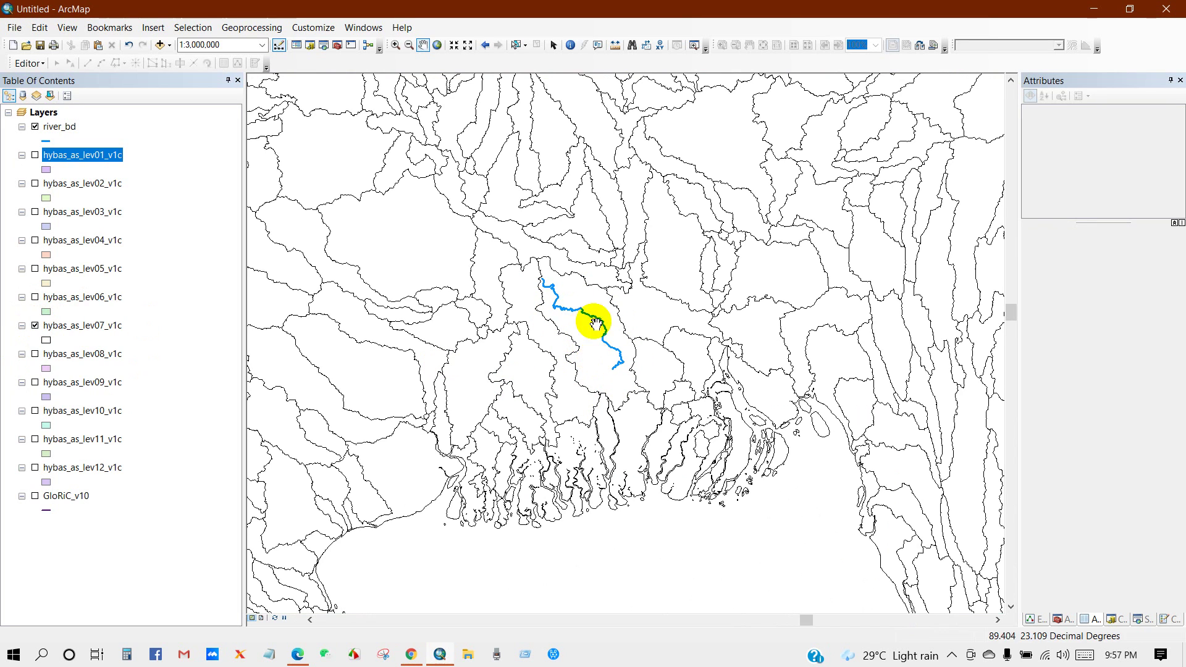
left_click(36, 325)
left_click(35, 353)
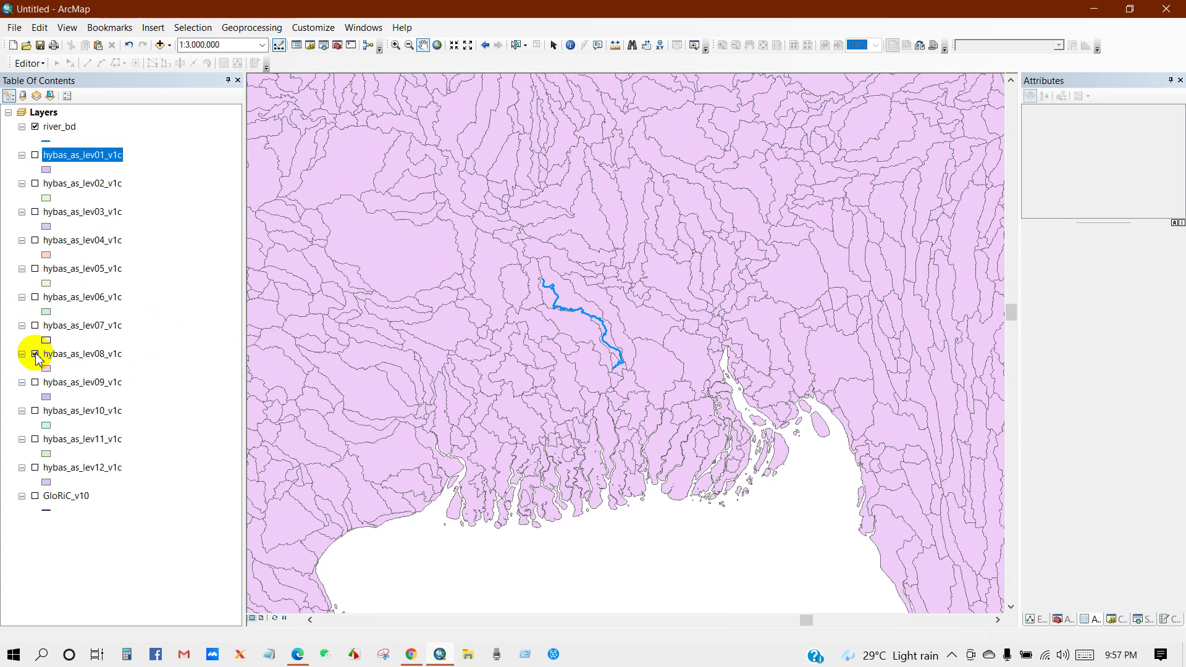
scroll(586, 345, "up", 4)
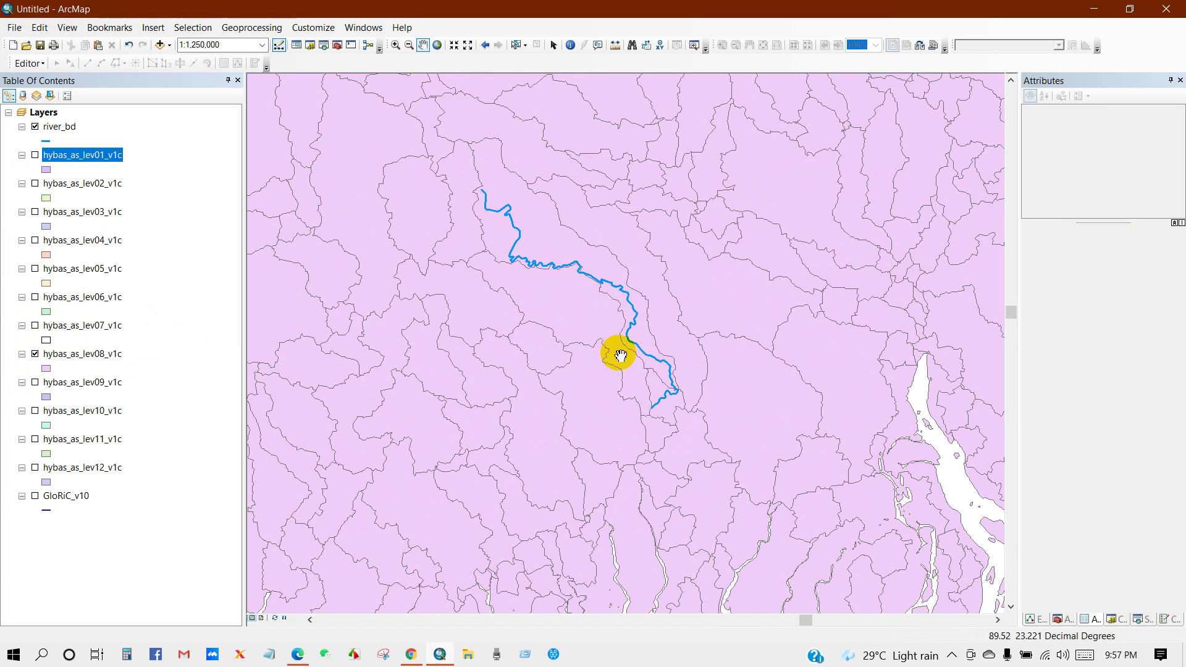
left_click(35, 354)
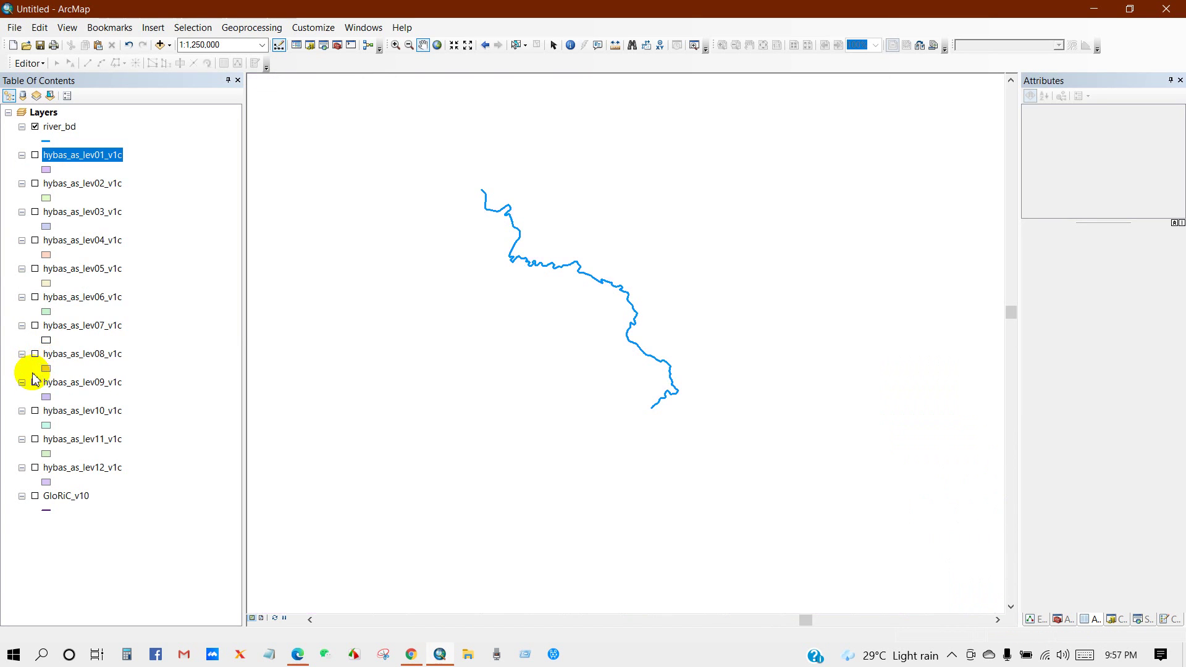
Step: Show and hide basin levels 9, 10, 11 and 12 in turn around the river
left_click(35, 382)
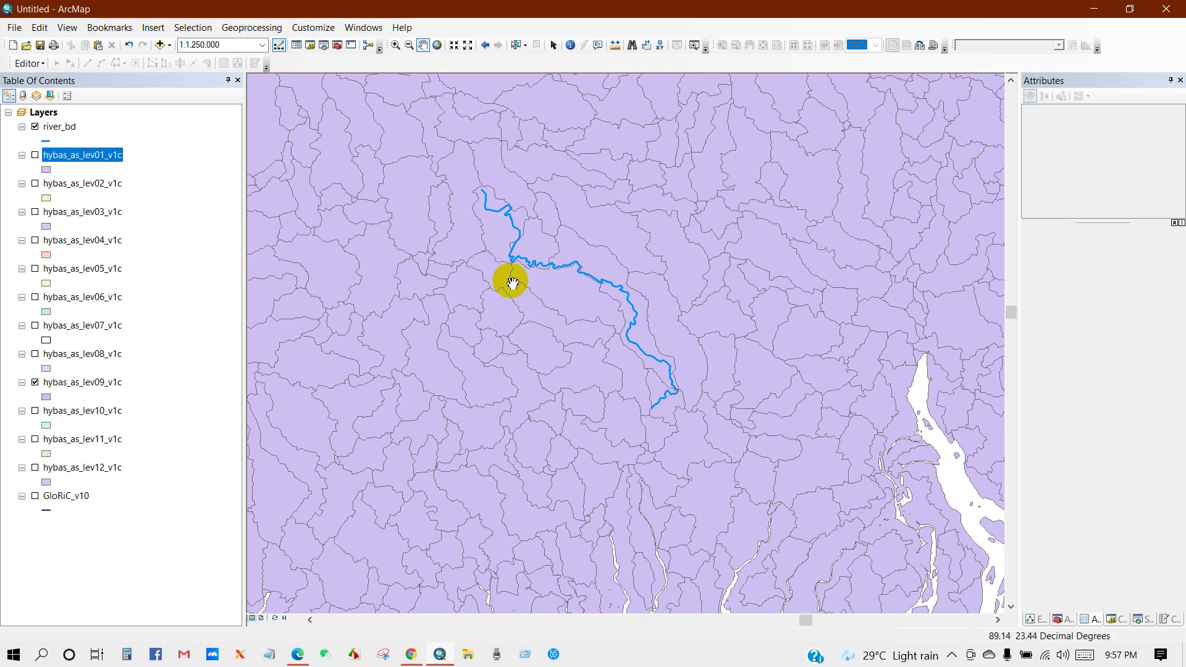
left_click(36, 382)
left_click(35, 411)
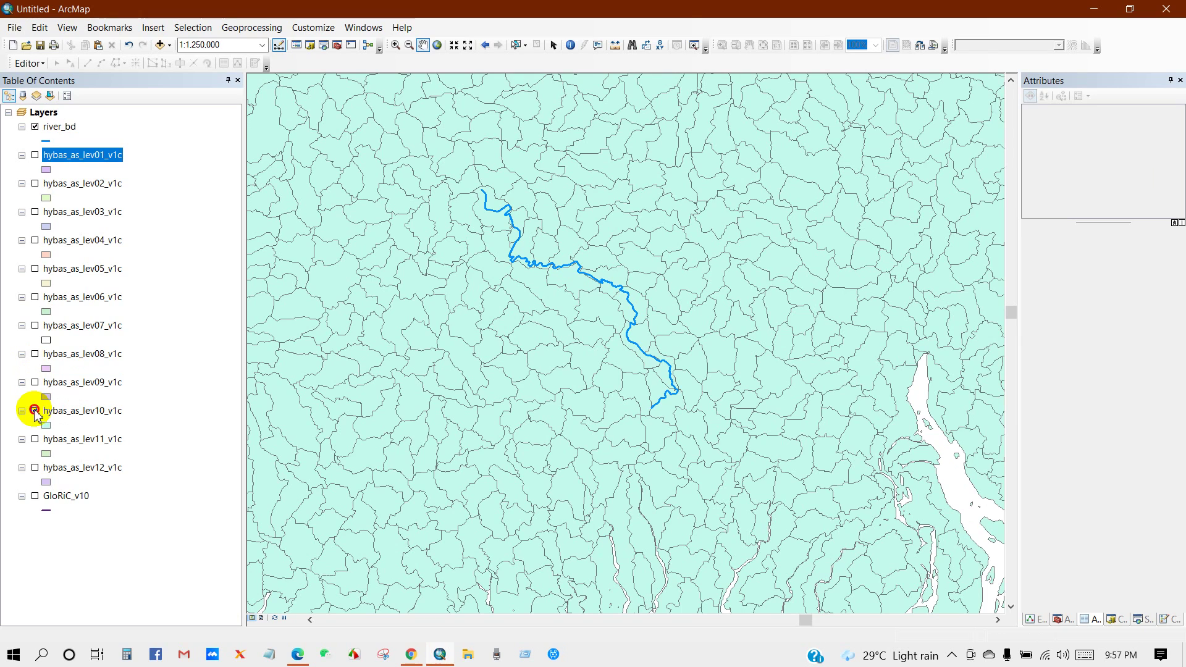
left_click(35, 411)
left_click(35, 439)
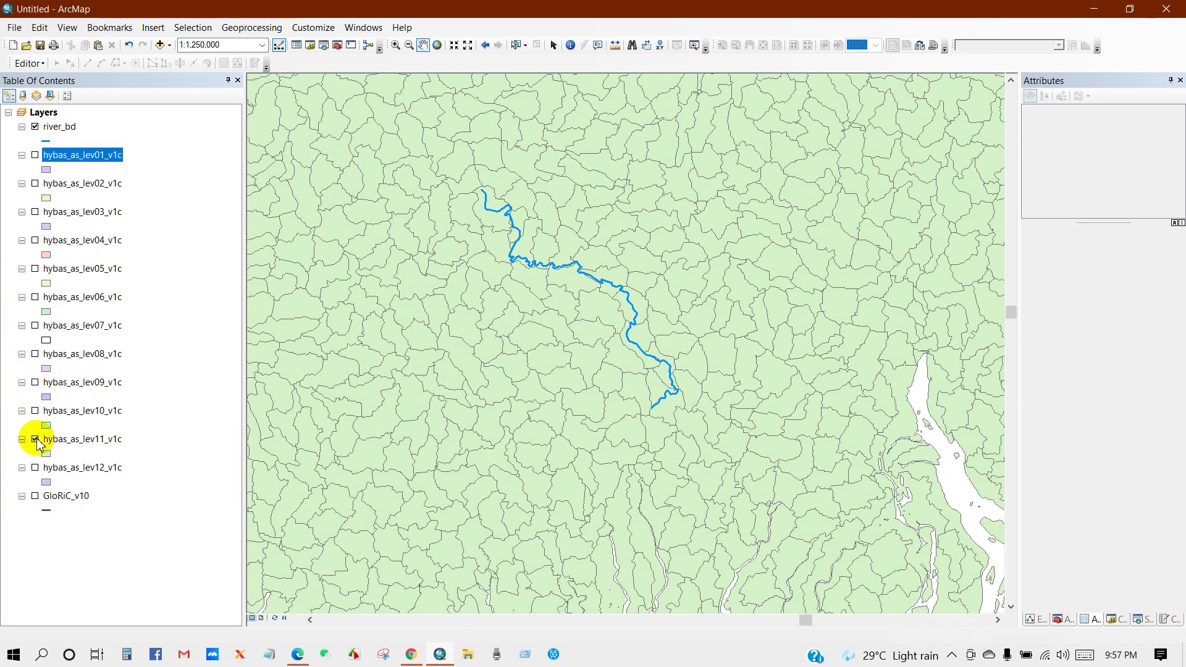
left_click(35, 439)
left_click(35, 467)
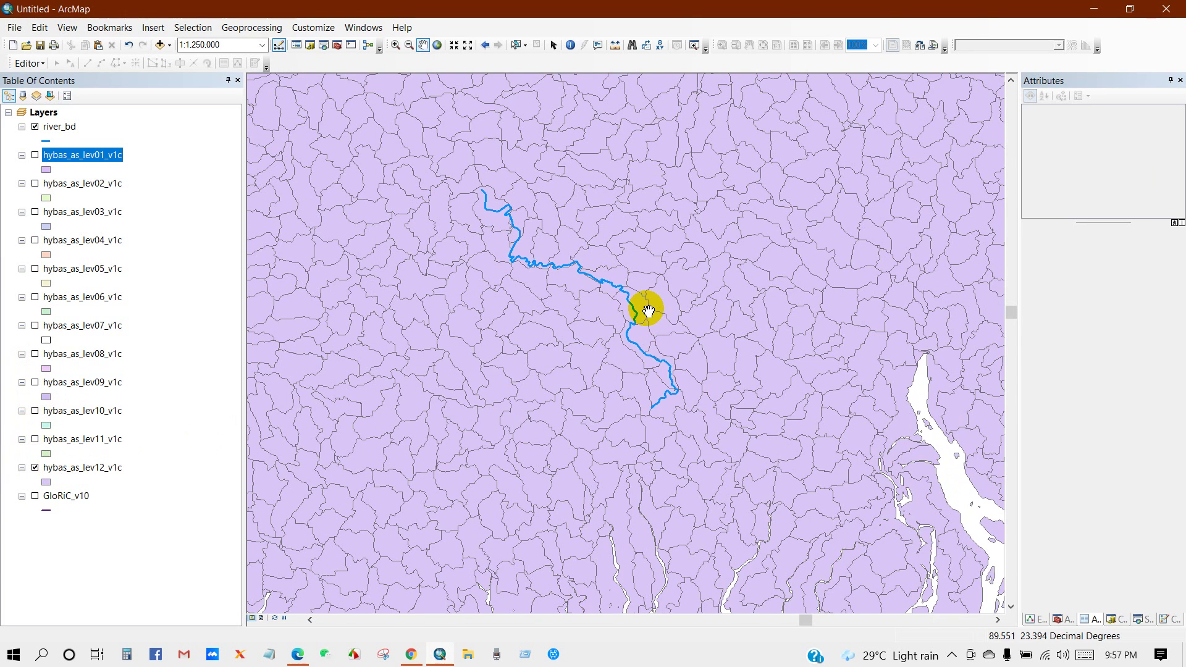
scroll(648, 312, "down", 3)
scroll(645, 312, "up", 2)
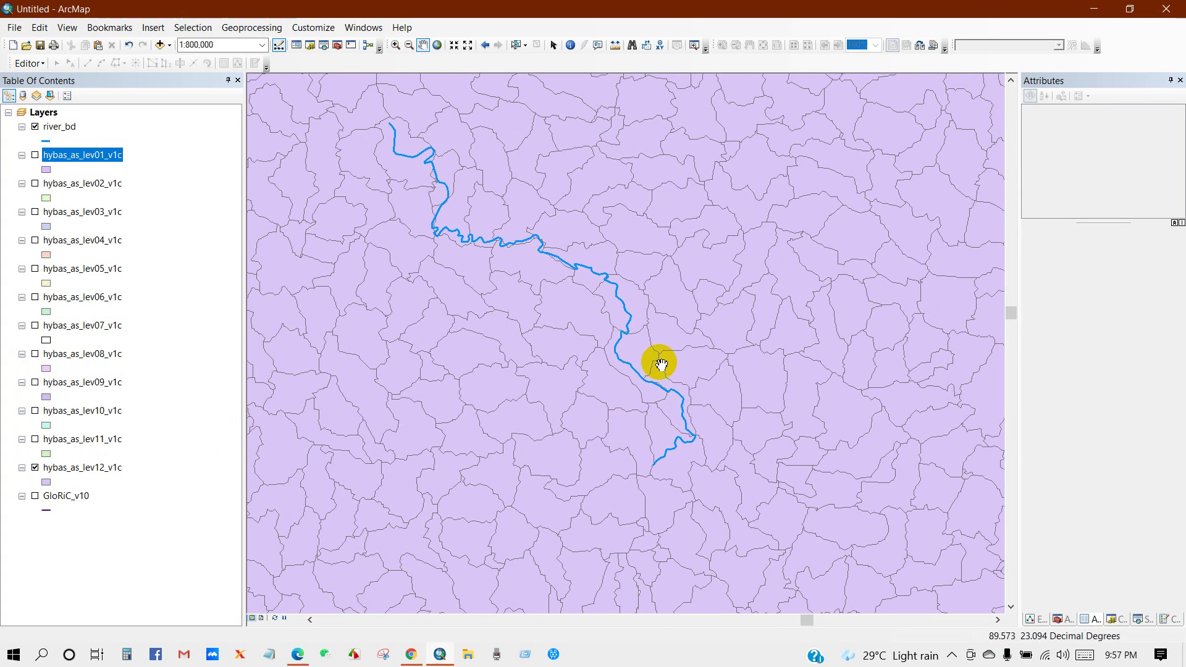
left_click(36, 468)
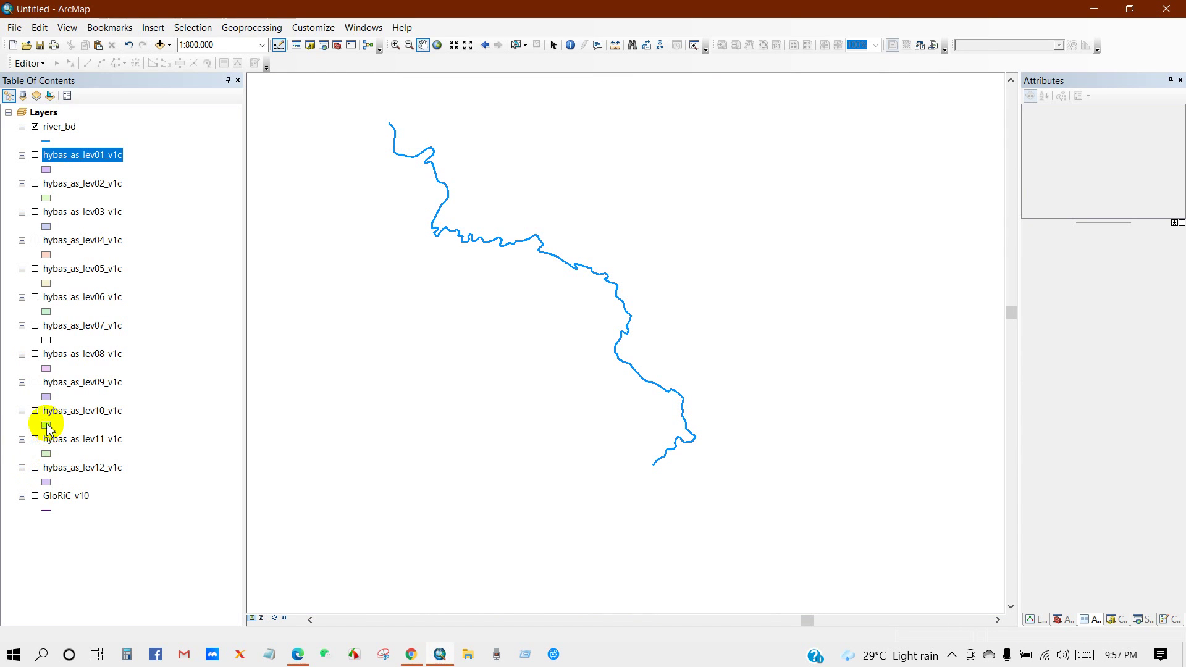
Step: Leave hybas_as_lev07_v1c on, then zoom and pan to centre the river area
left_click(35, 325)
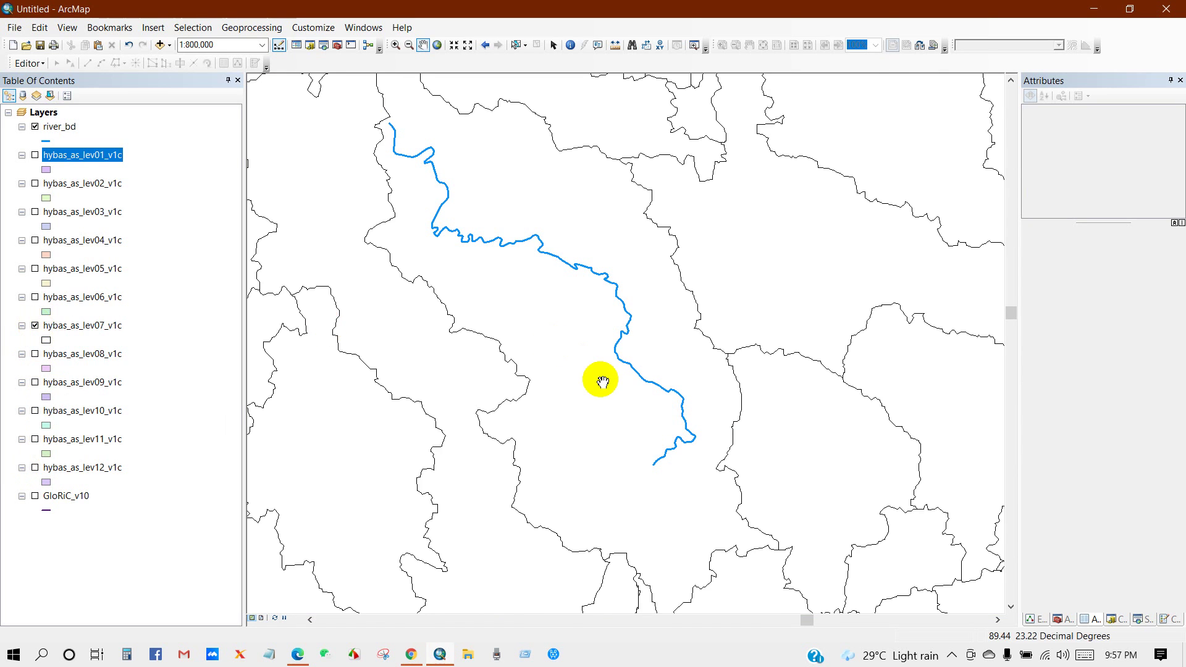
scroll(603, 382, "up", 3)
scroll(603, 381, "up", 2)
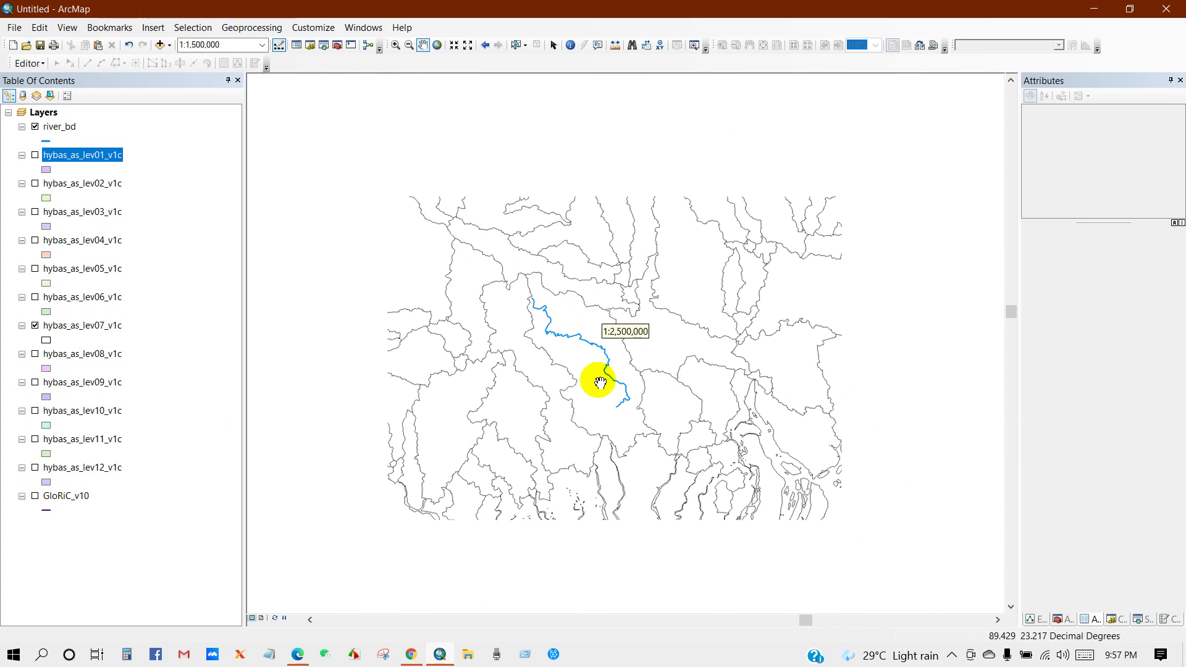
left_click_drag(606, 389, 597, 352)
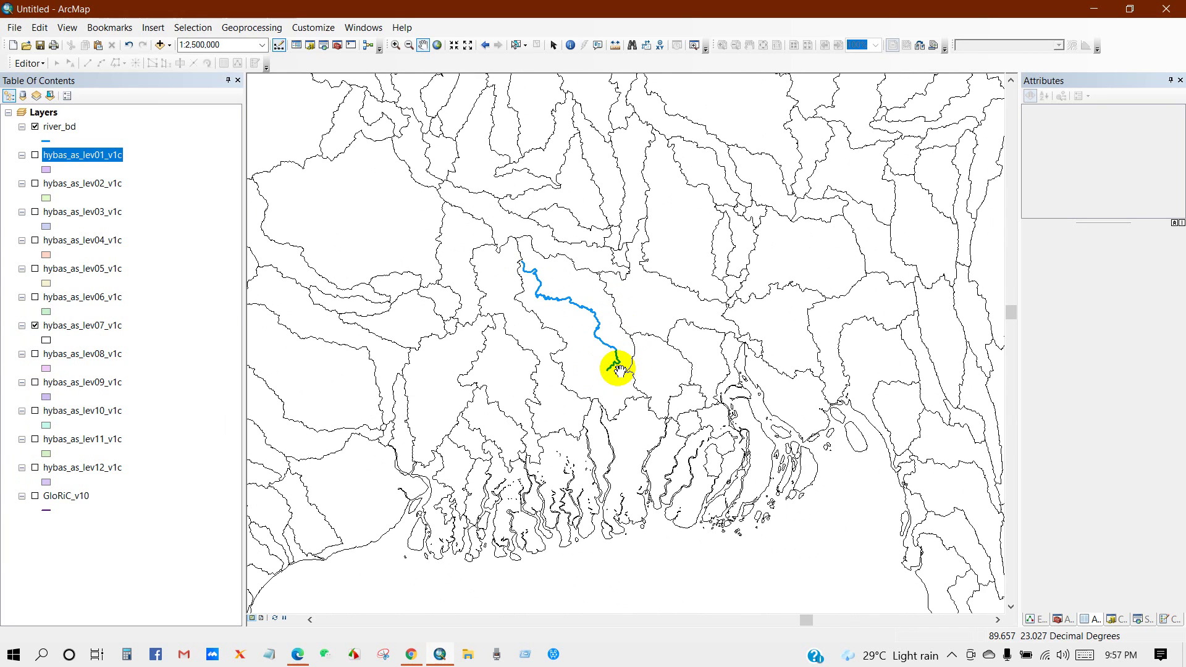
left_click(553, 44)
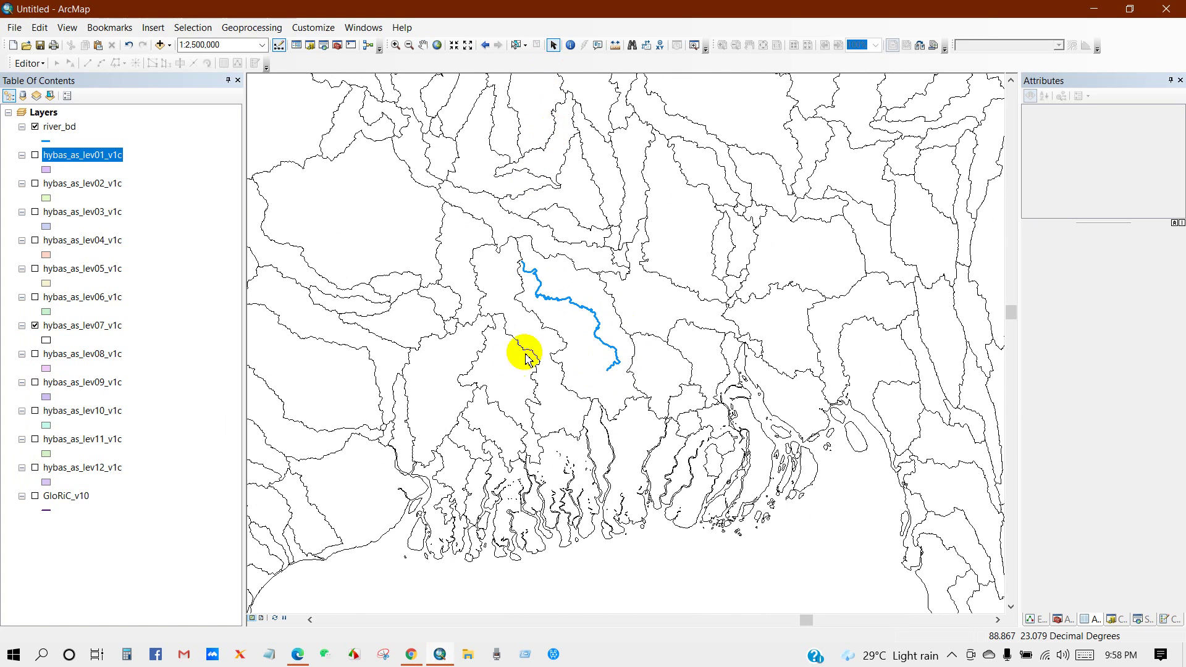
Step: Select only the elongated NW–SE level 7 basin around river_bd with Select Features
left_click(551, 328)
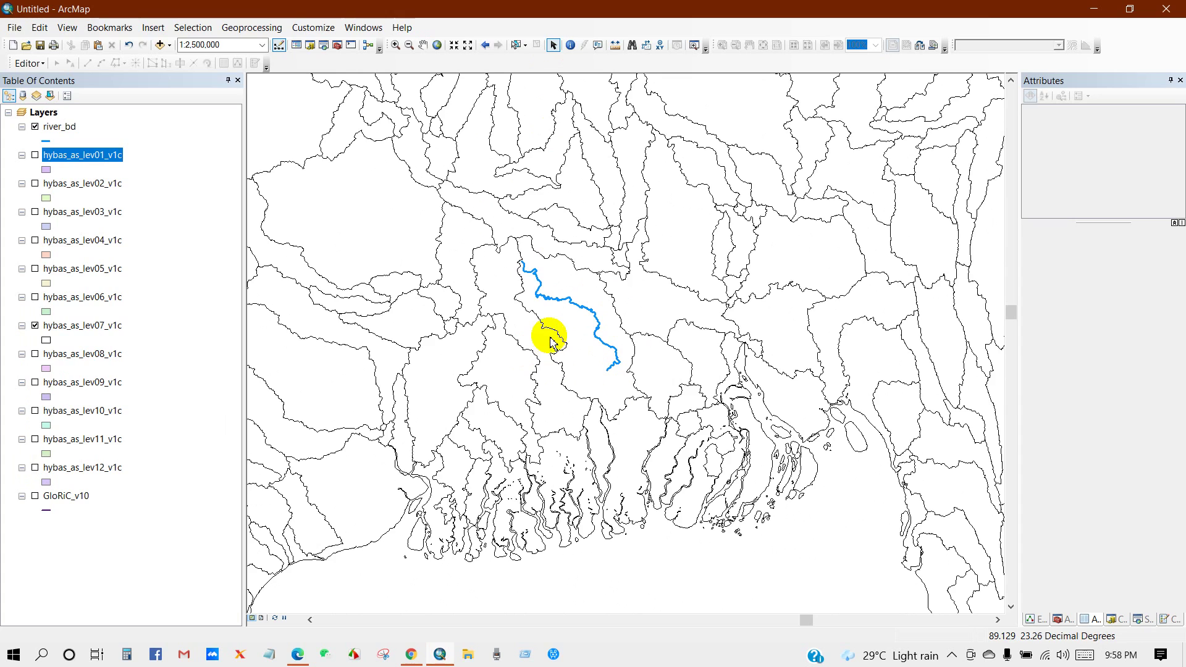
left_click(517, 45)
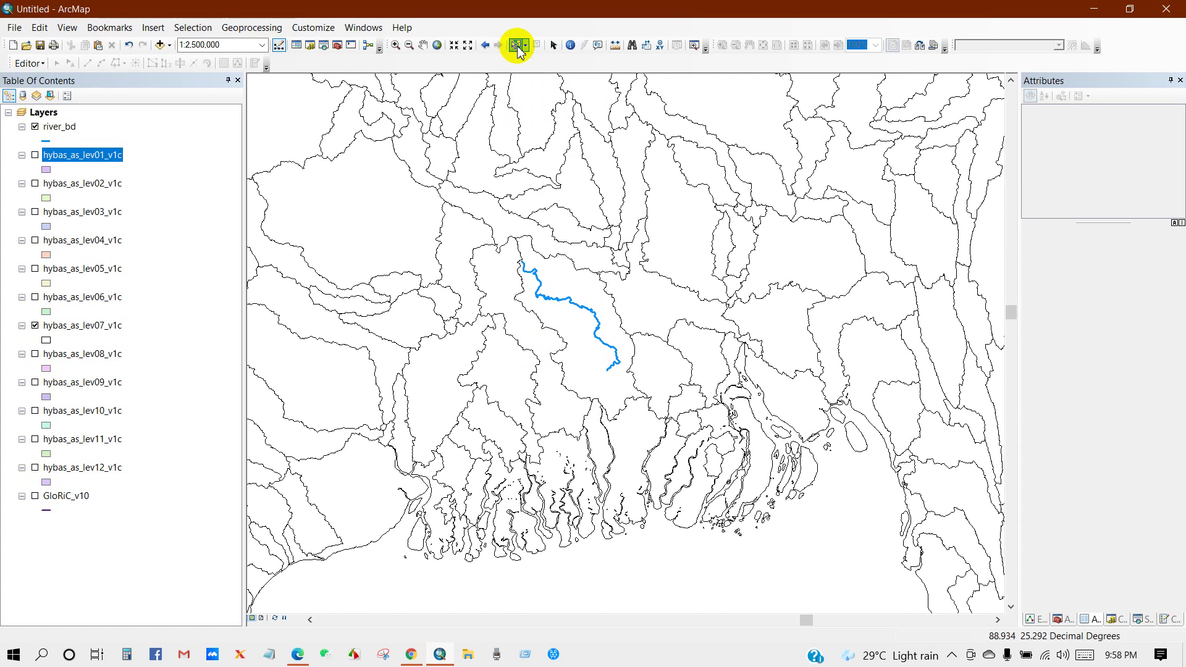
left_click(555, 334)
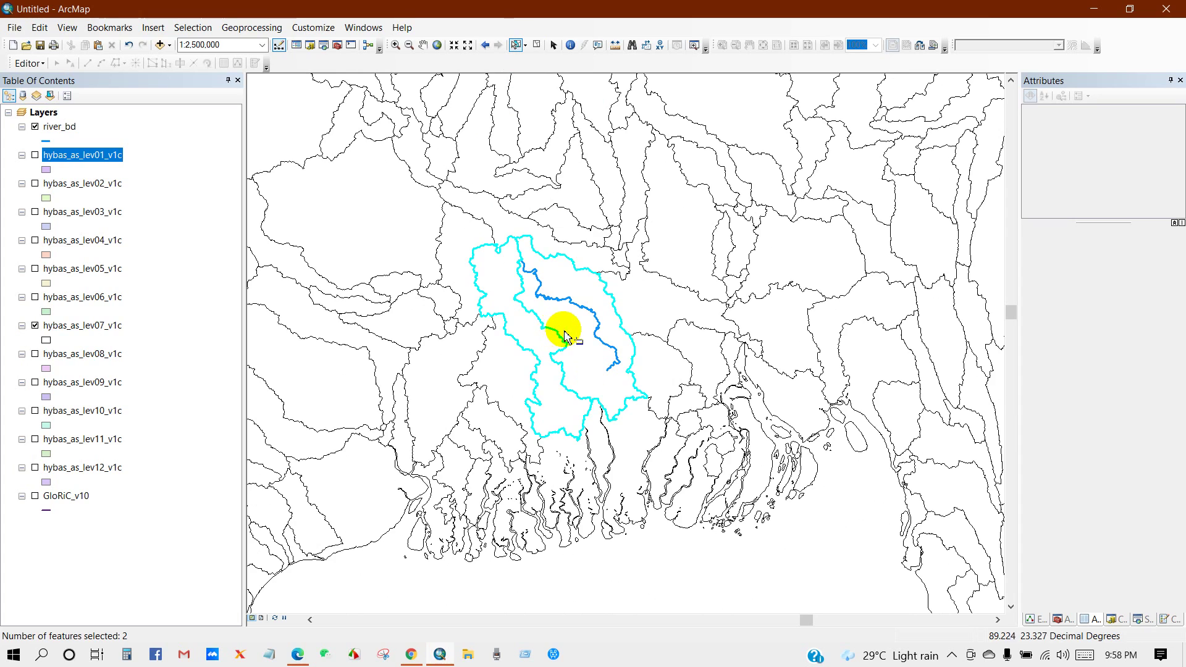
left_click(607, 318)
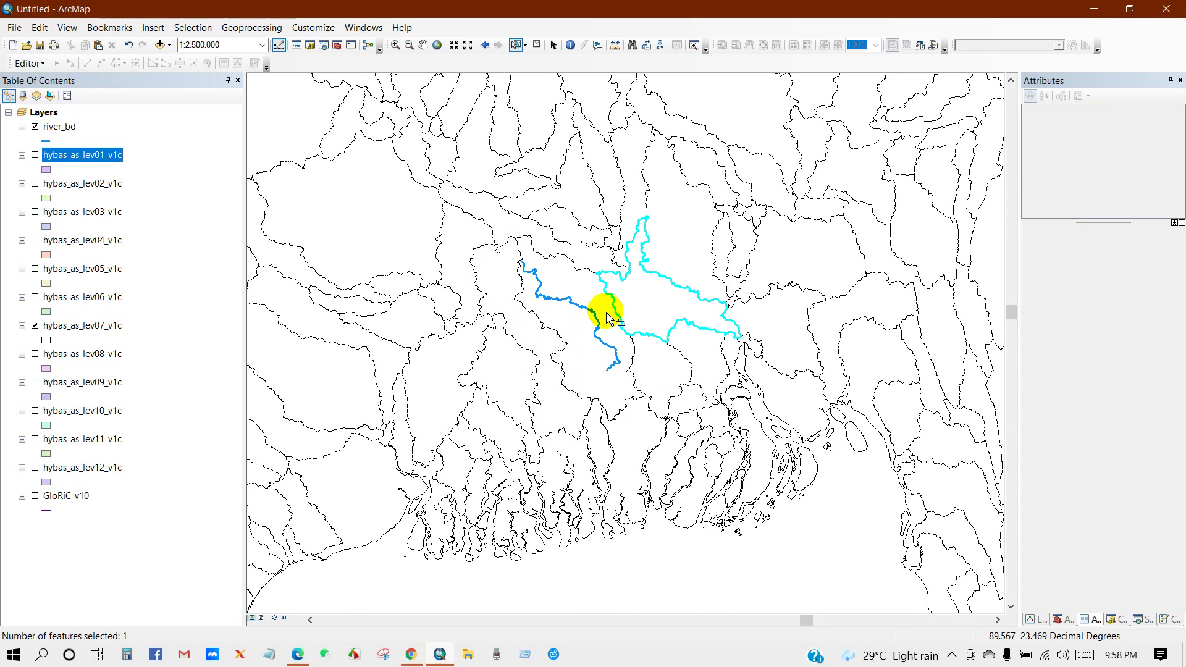
left_click(605, 319)
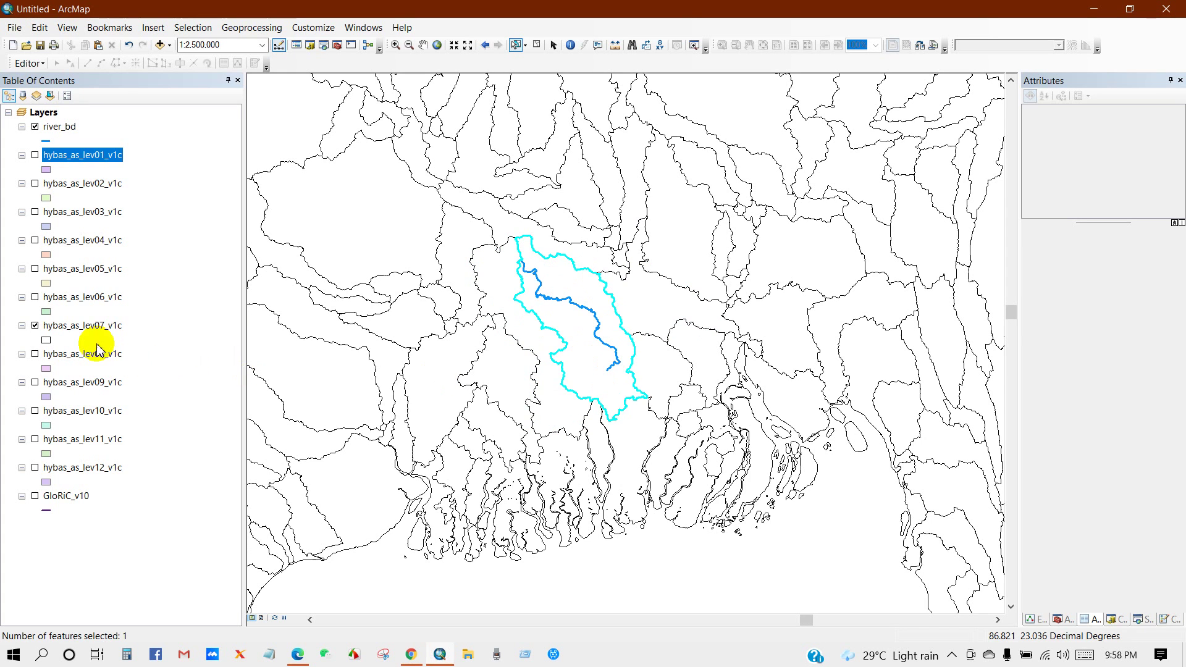
right_click(84, 328)
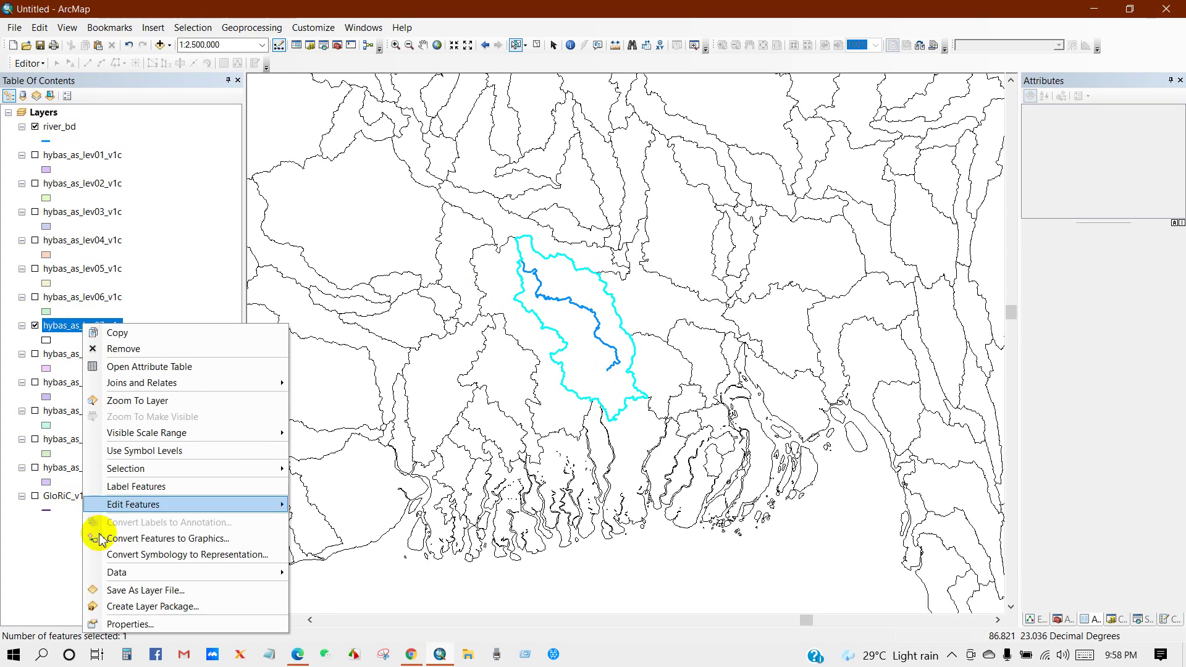
Step: Export the selected basin as Basin.shp, add it as a layer, and hide hybas_as_lev07_v1c
mouse_move(141, 575)
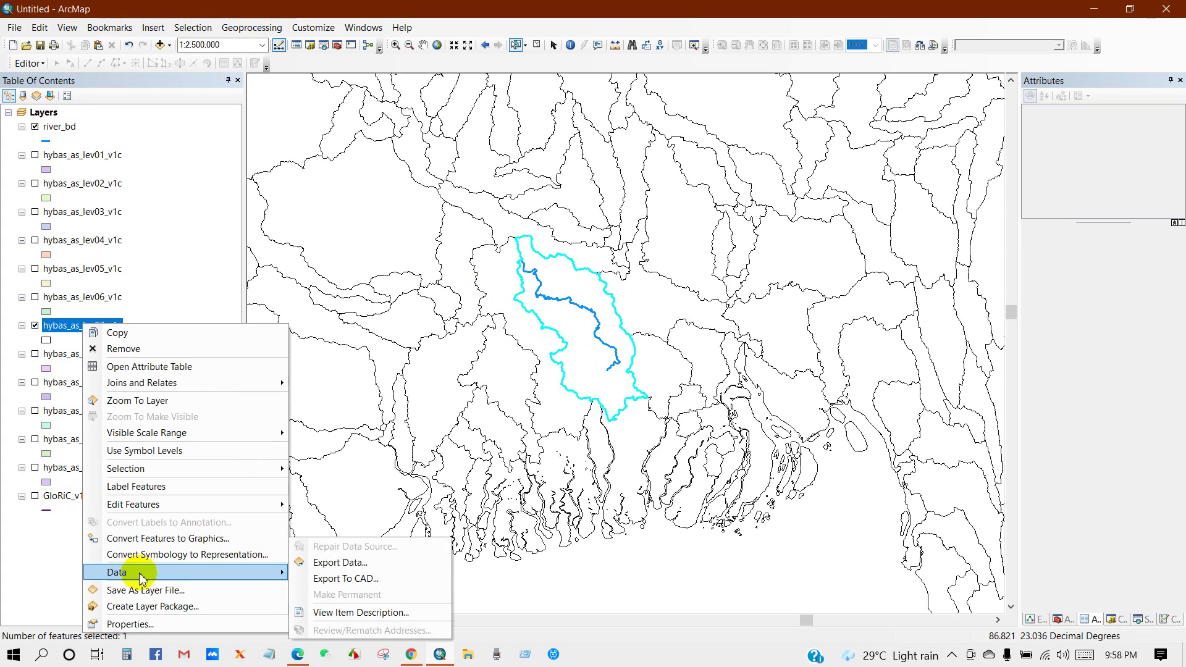
left_click(337, 562)
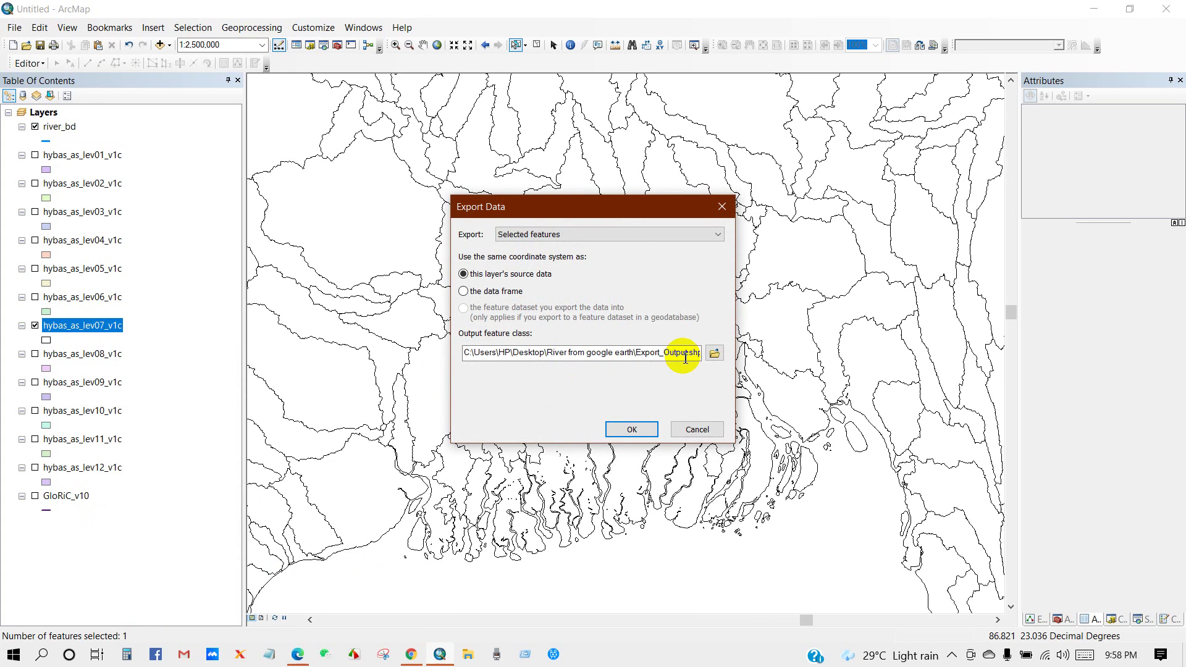
left_click(714, 353)
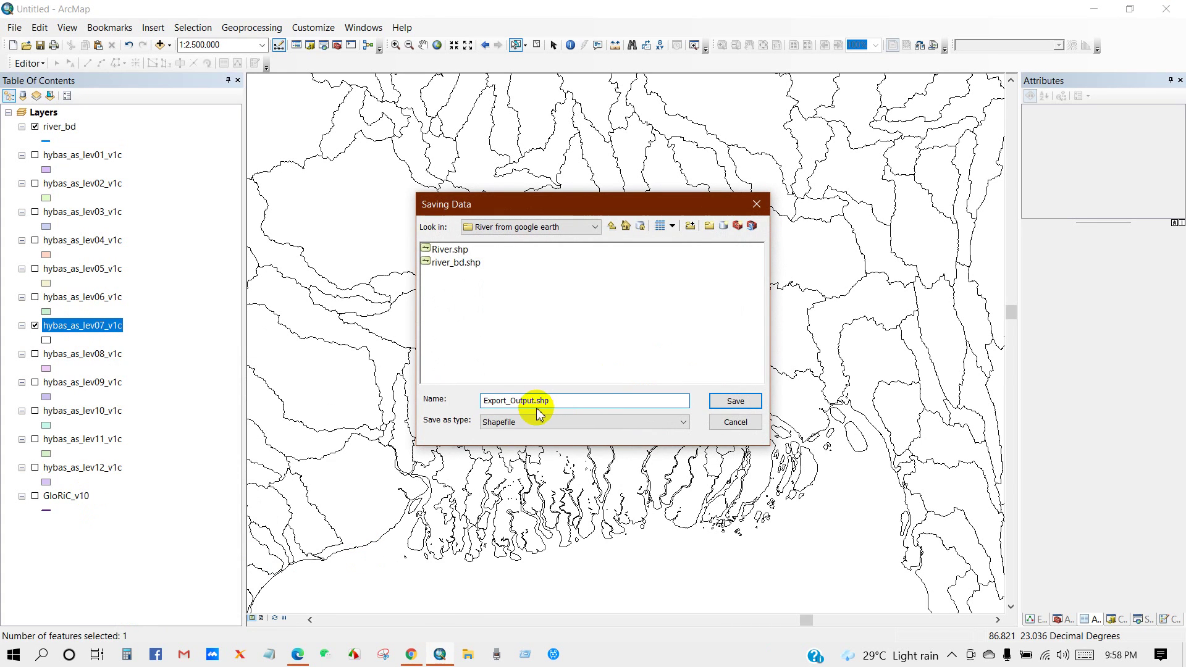
left_click_drag(534, 401, 436, 394)
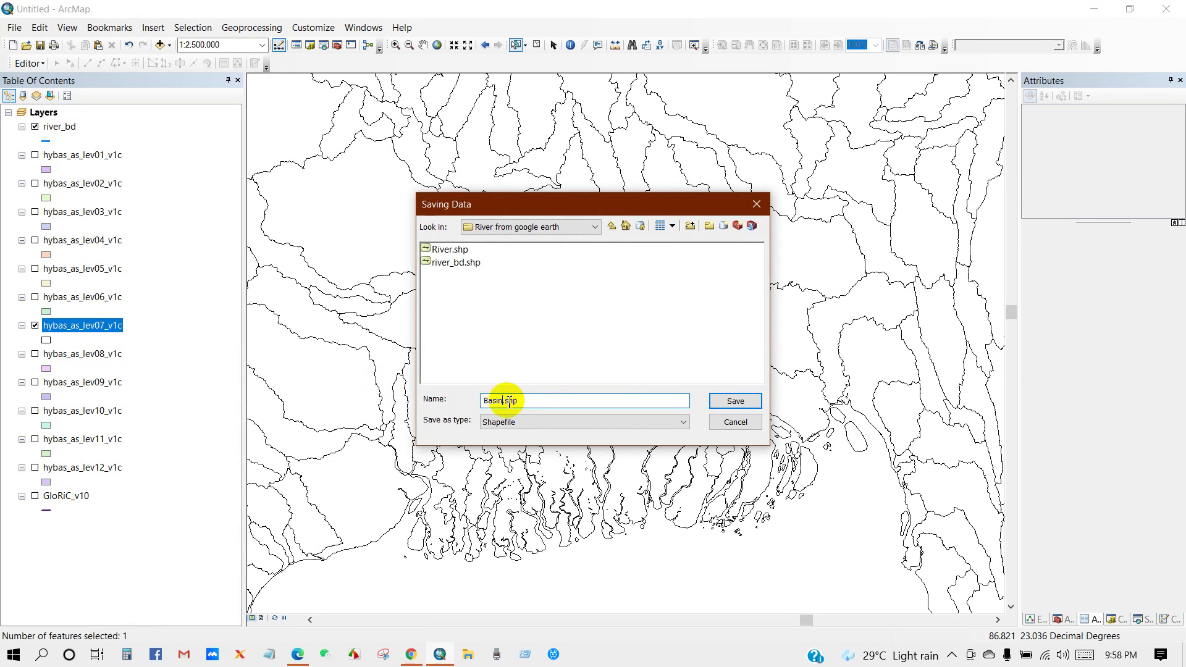
left_click(737, 403)
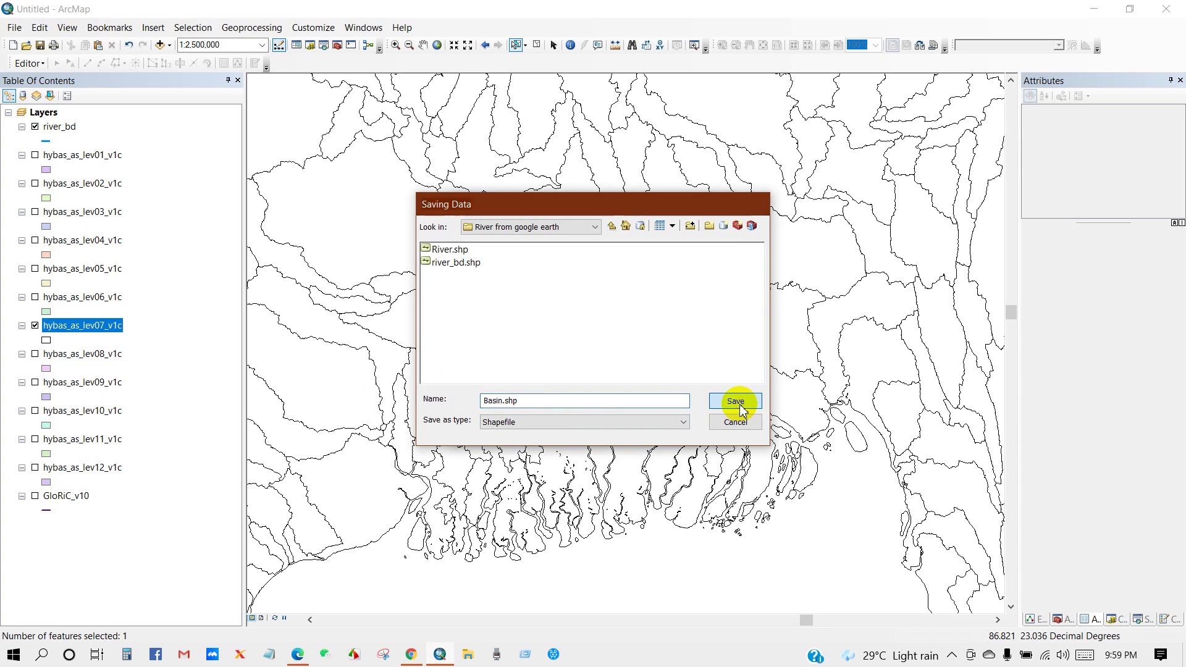
left_click(627, 430)
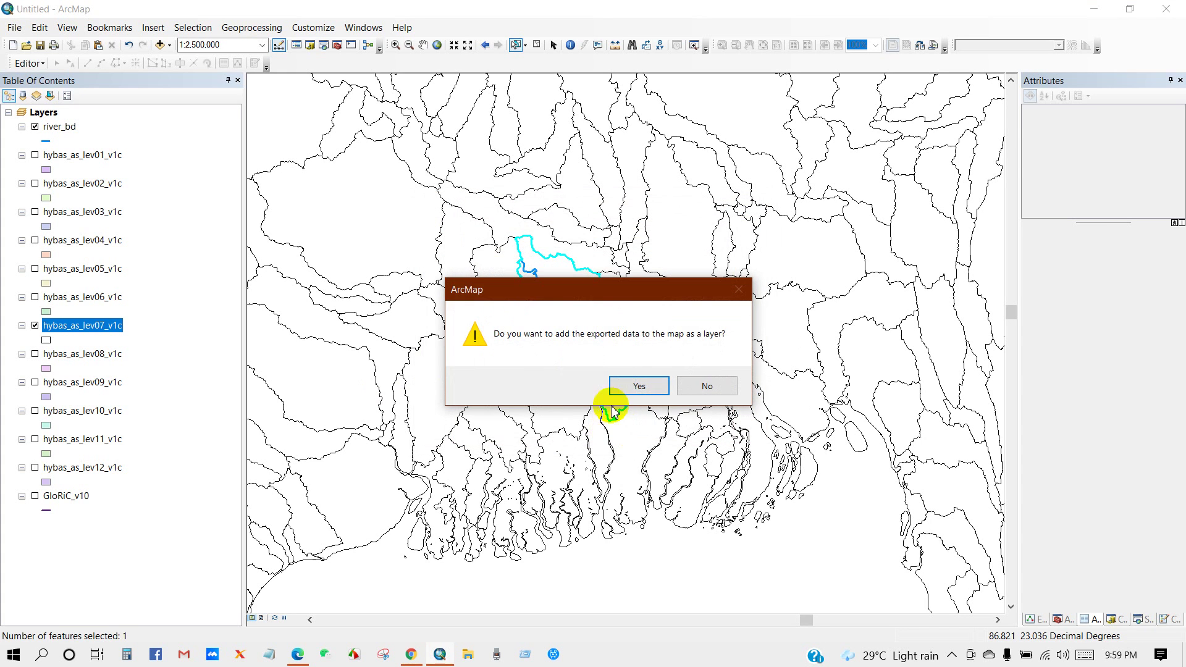
left_click(632, 390)
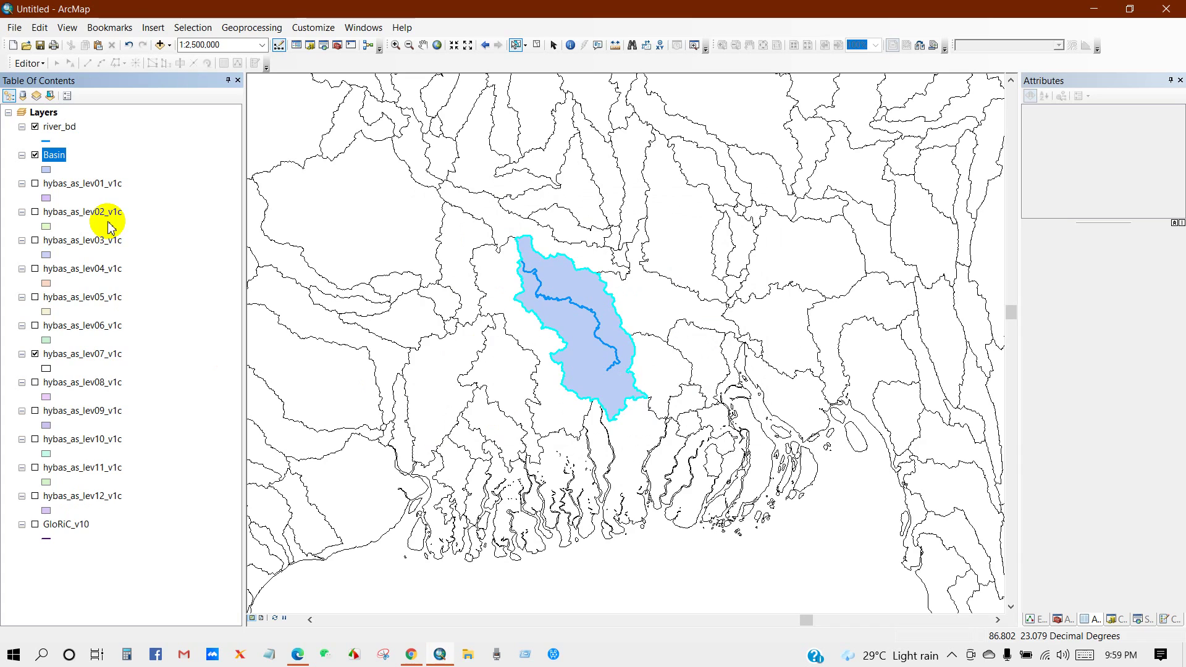
left_click(35, 355)
Step: Pan and zoom so the basin sits in the centre of the map
scroll(536, 357, "down", 3)
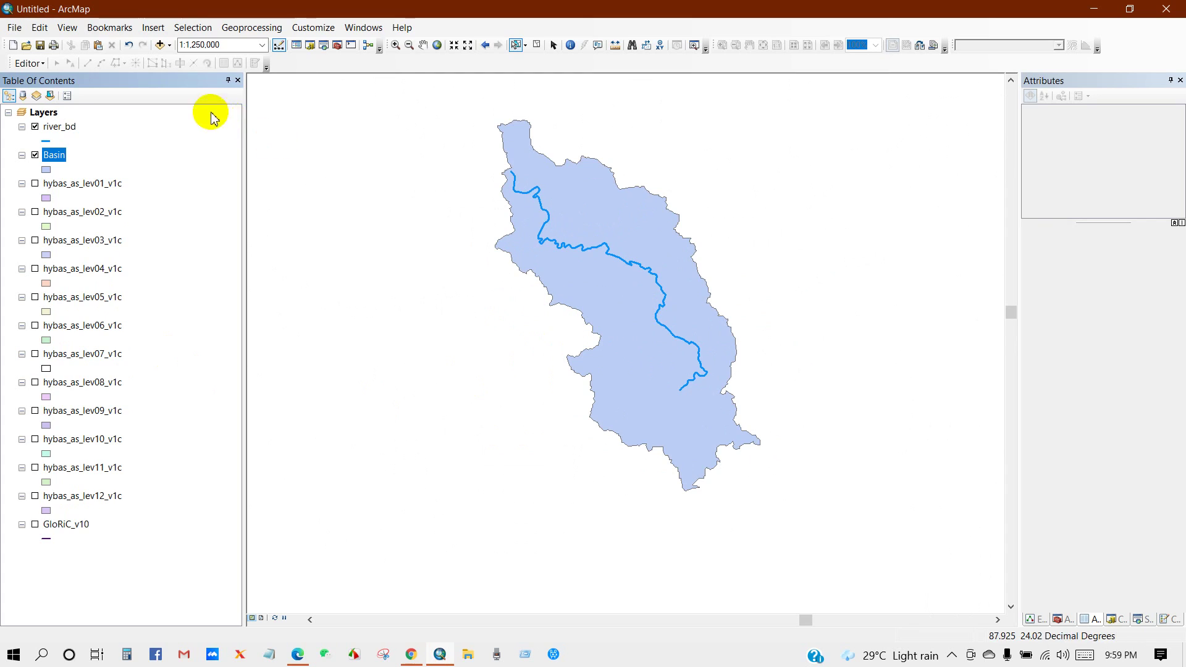
left_click(553, 46)
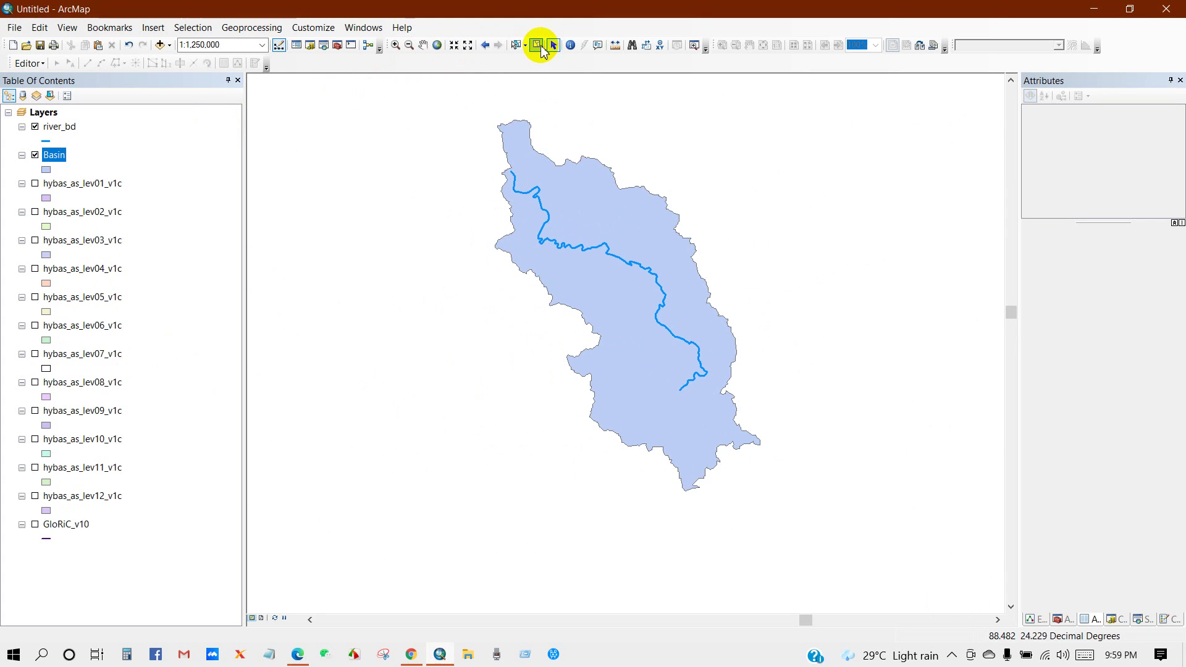
left_click(424, 44)
left_click_drag(556, 286, 520, 311)
scroll(563, 327, "down", 1)
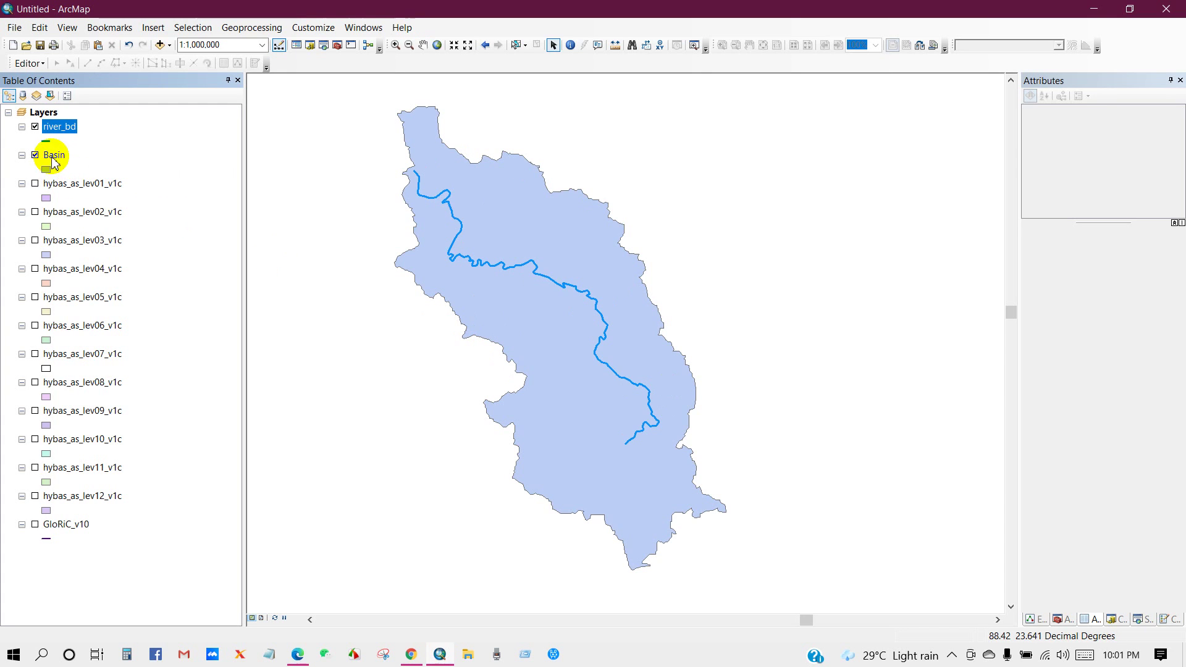
Step: Give the Basin layer the Hollow symbol with a 1-point outline width
left_click(45, 170)
left_click(700, 255)
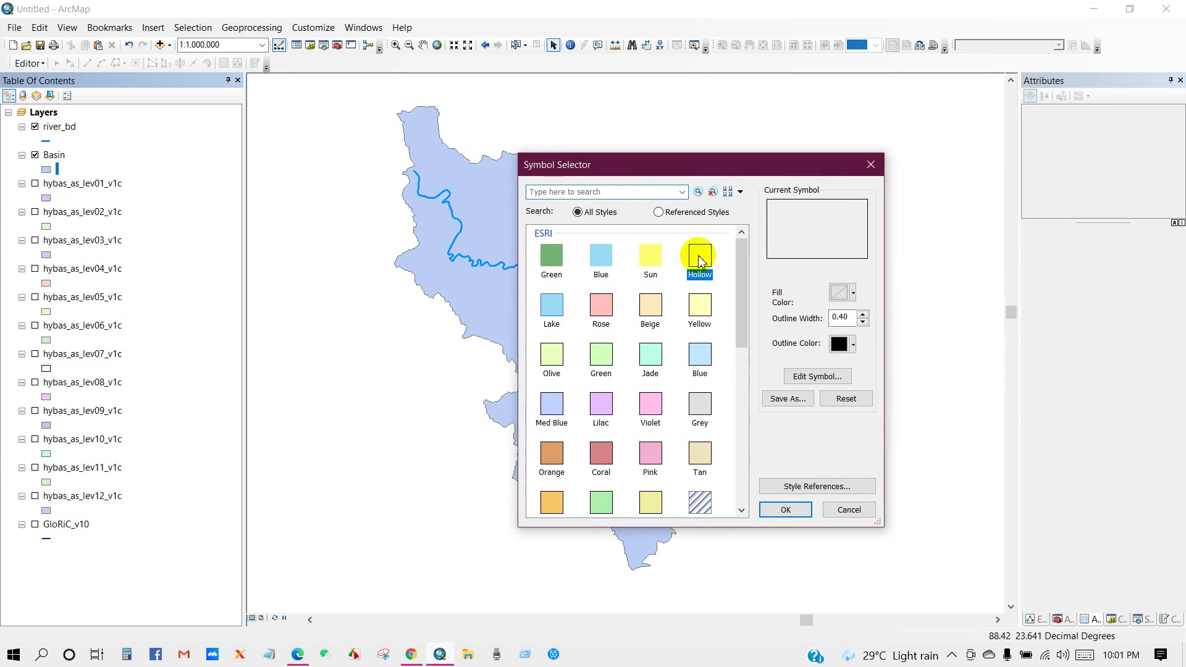
double_click(856, 318)
type("1")
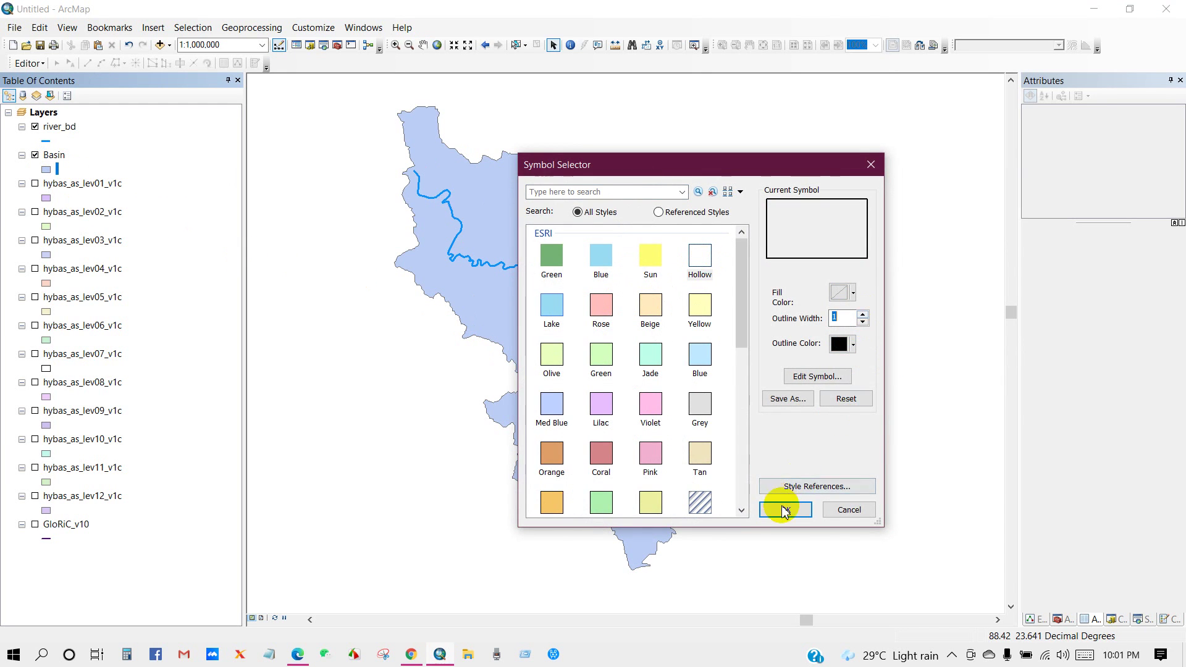
left_click(785, 510)
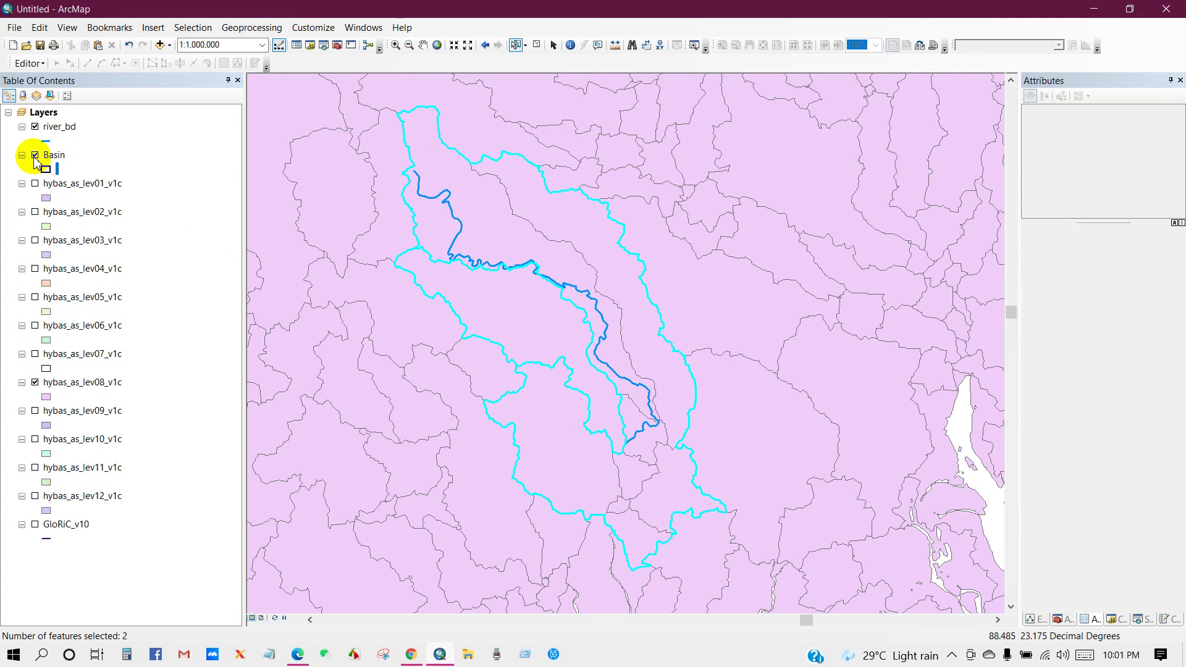
Step: Hide the Basin layer and bring up the hybas_as_lev08_v1c layer's options for export
left_click(36, 156)
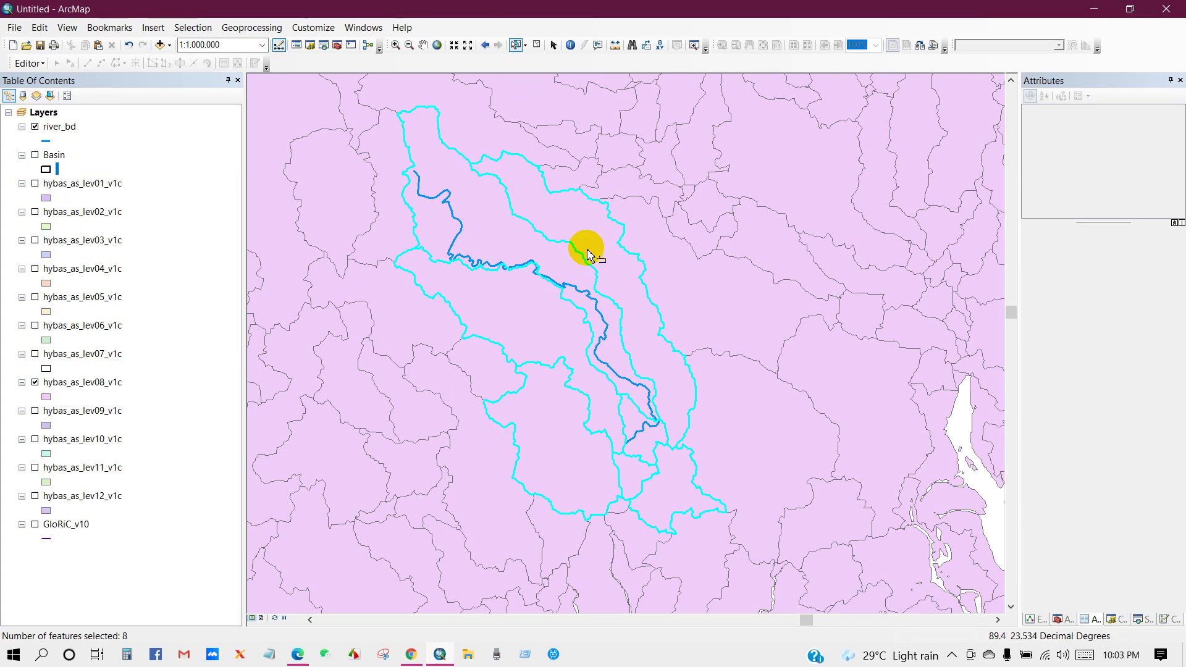
right_click(86, 388)
Step: Export the eight selected hybas_as_lev08_v1c polygons to sub-basin.shp and add them as a layer
mouse_move(123, 321)
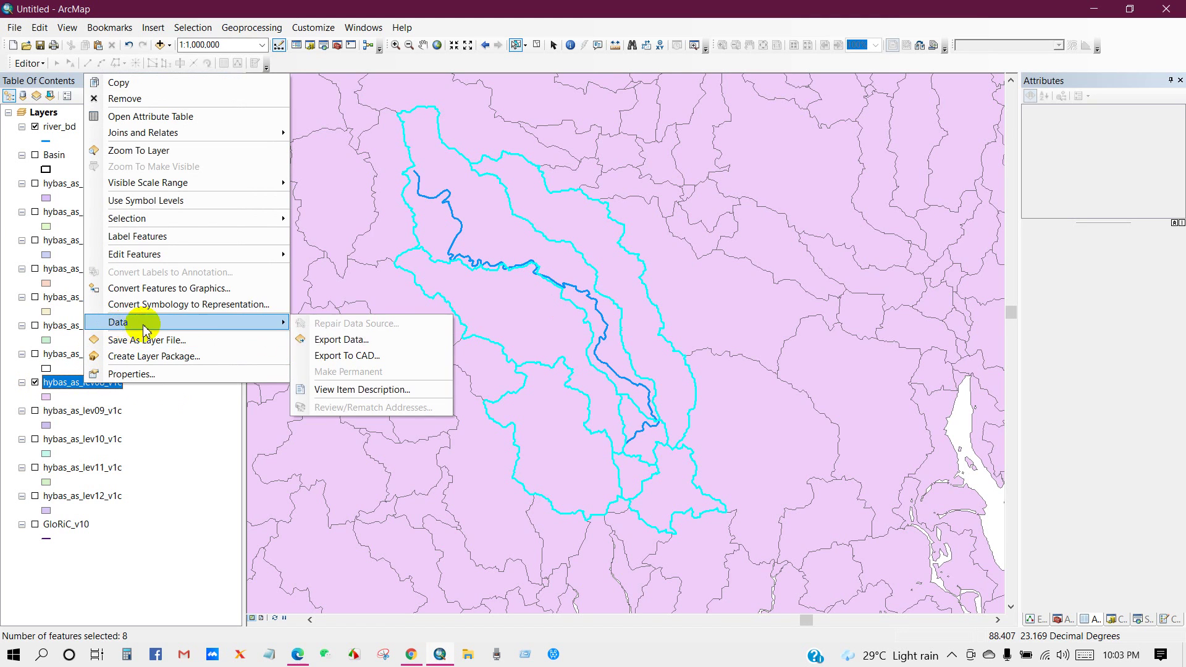
left_click(336, 341)
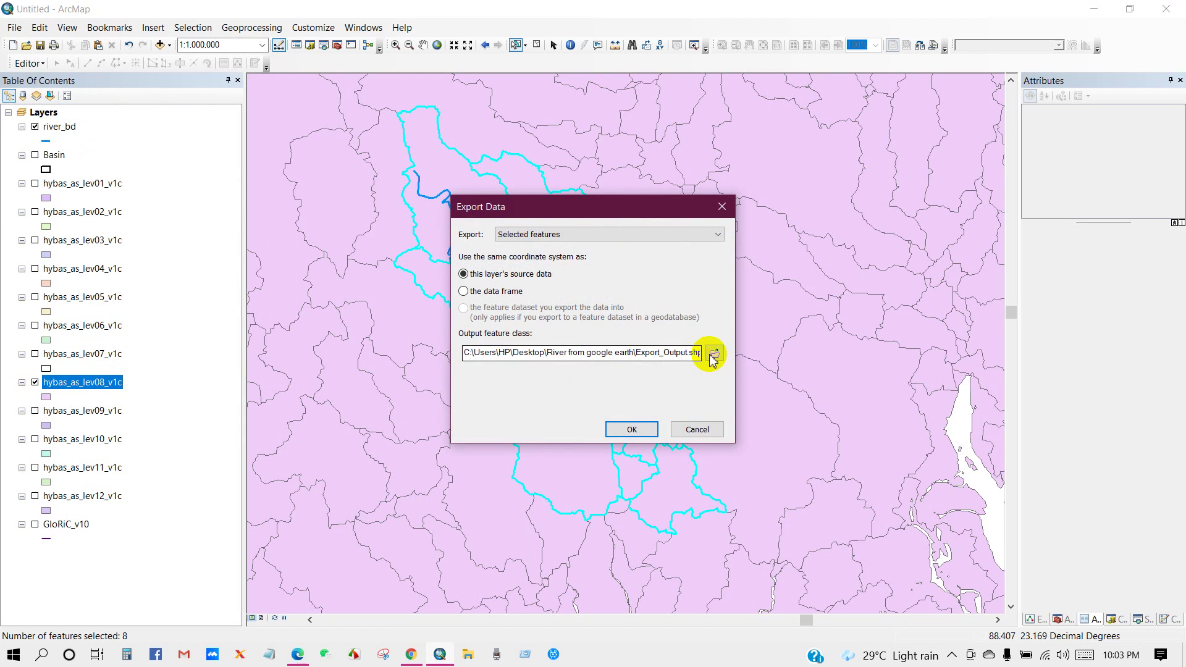
left_click(713, 353)
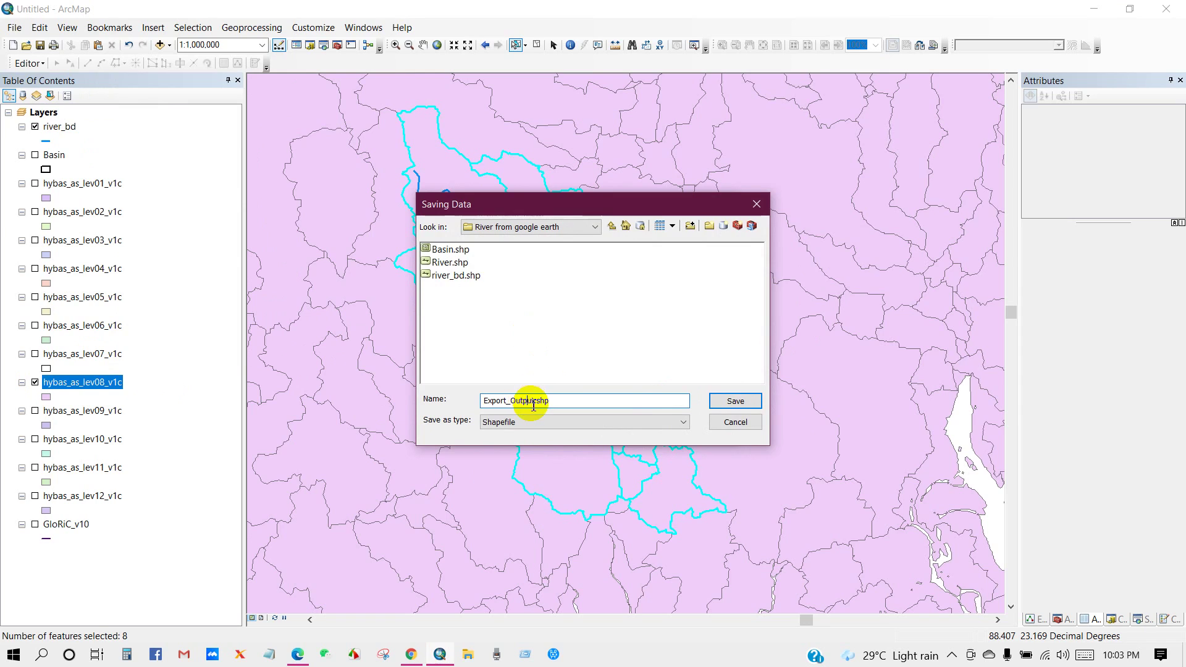
left_click_drag(535, 402, 358, 385)
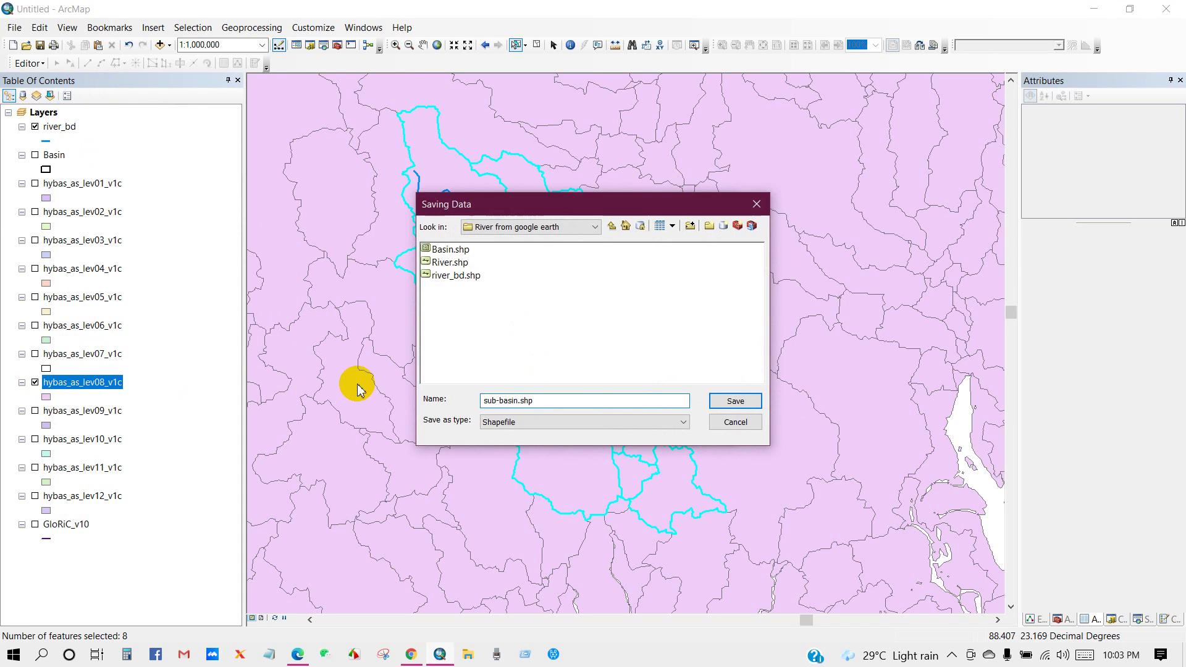
left_click(732, 401)
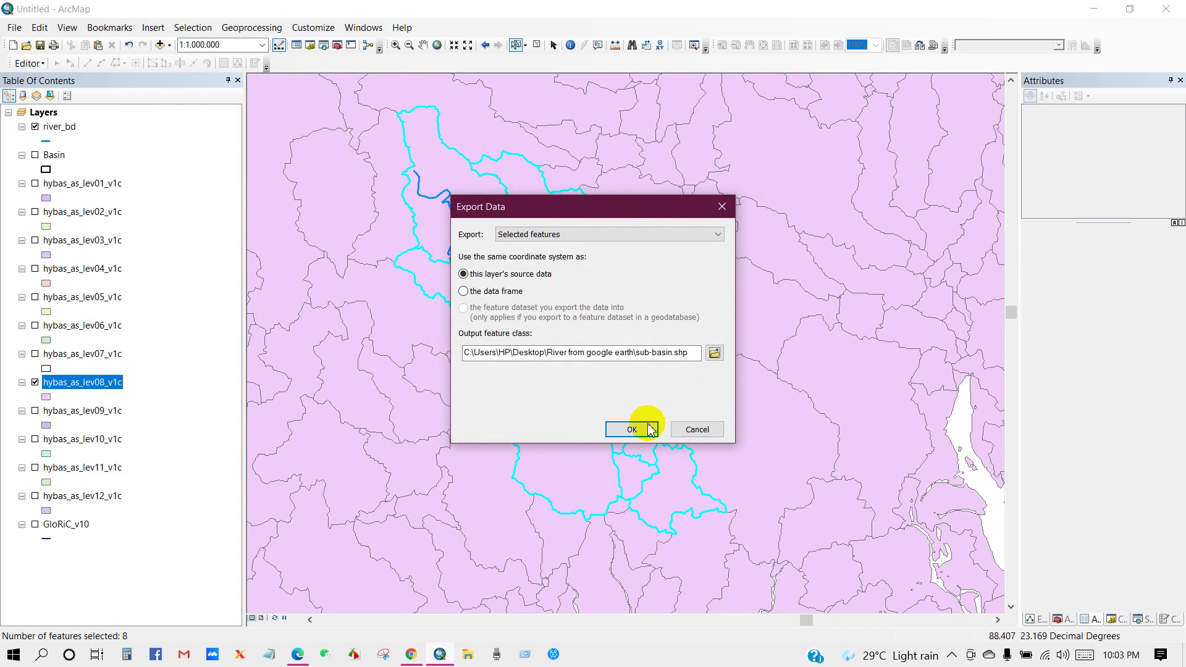
left_click(651, 429)
left_click(635, 388)
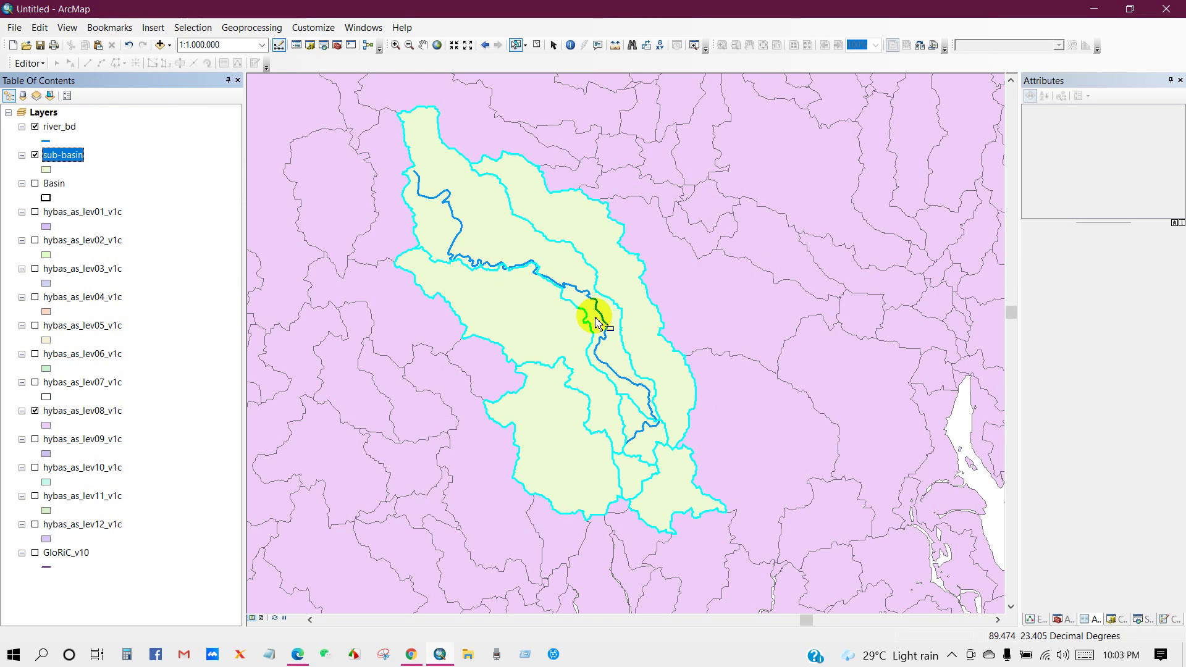
Step: Hide level 8, clear the selection, and give Basin an outline width of 2
left_click(35, 410)
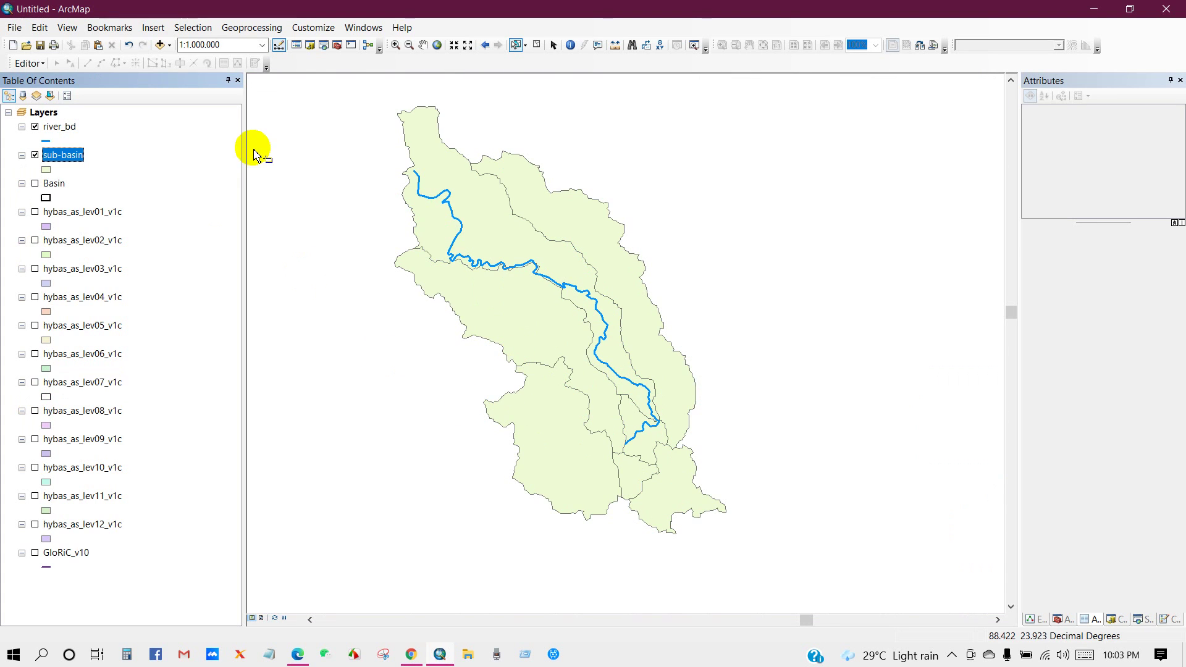
left_click(537, 45)
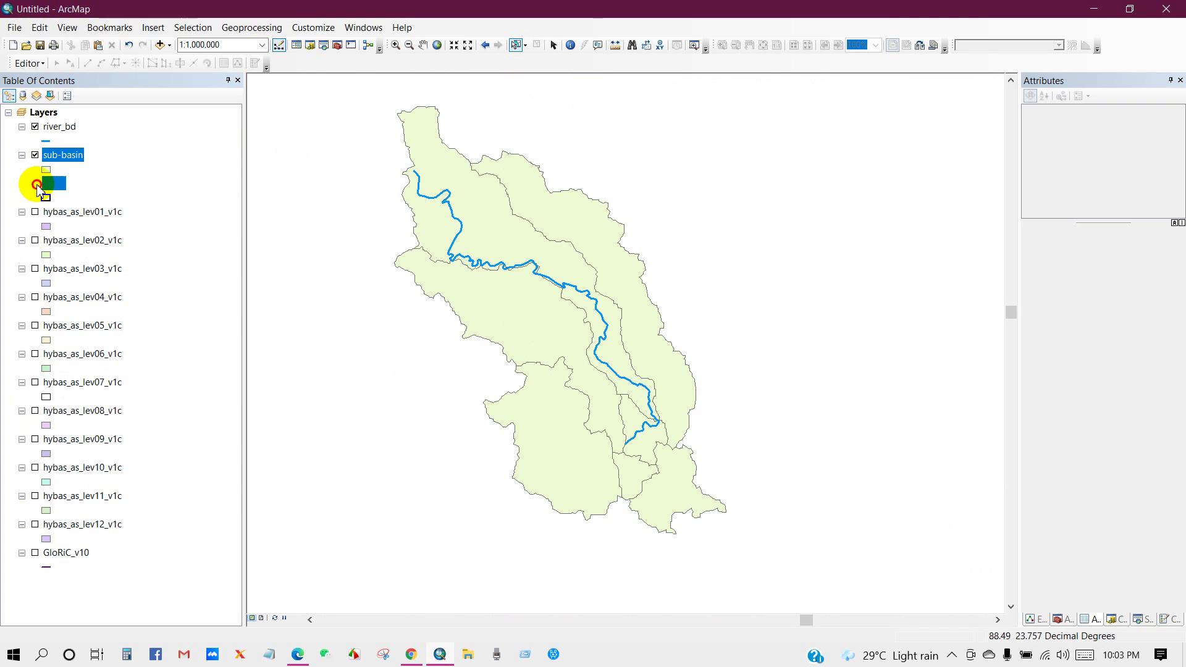
left_click(36, 184)
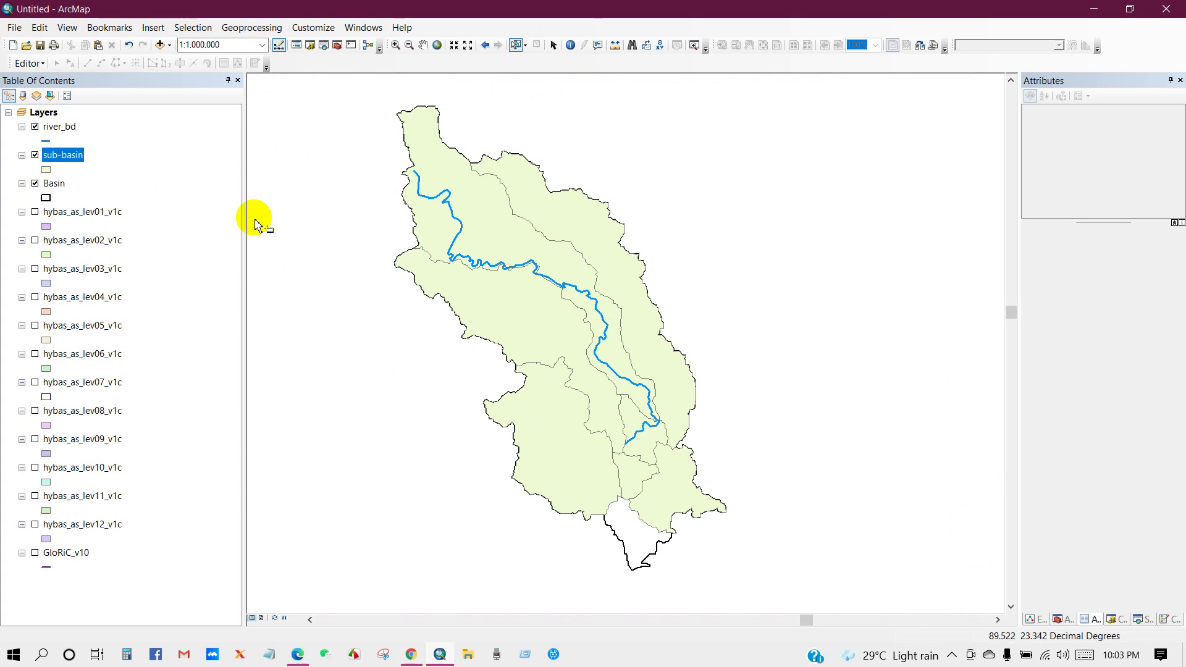
left_click(46, 198)
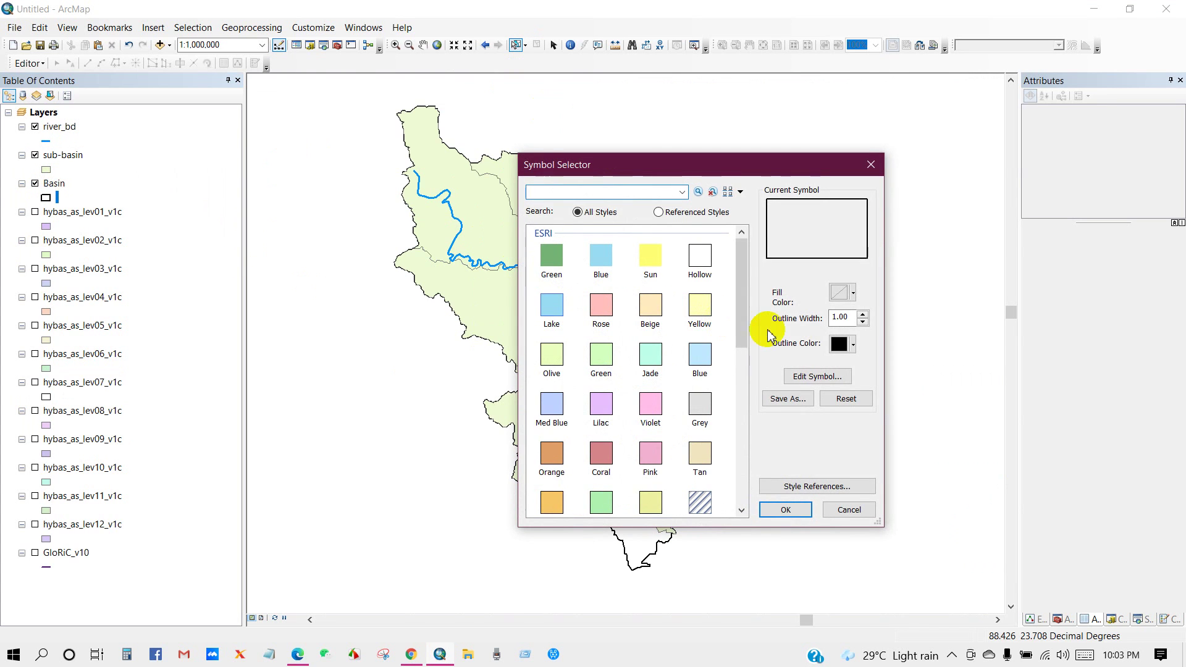
left_click(864, 314)
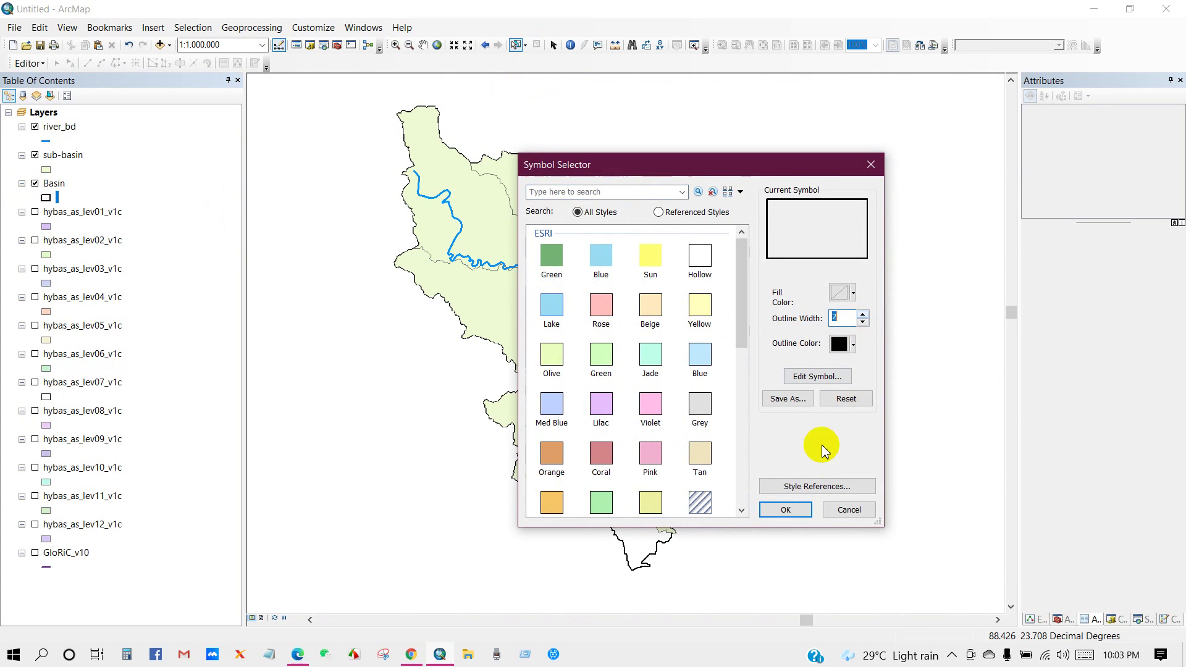
left_click(785, 509)
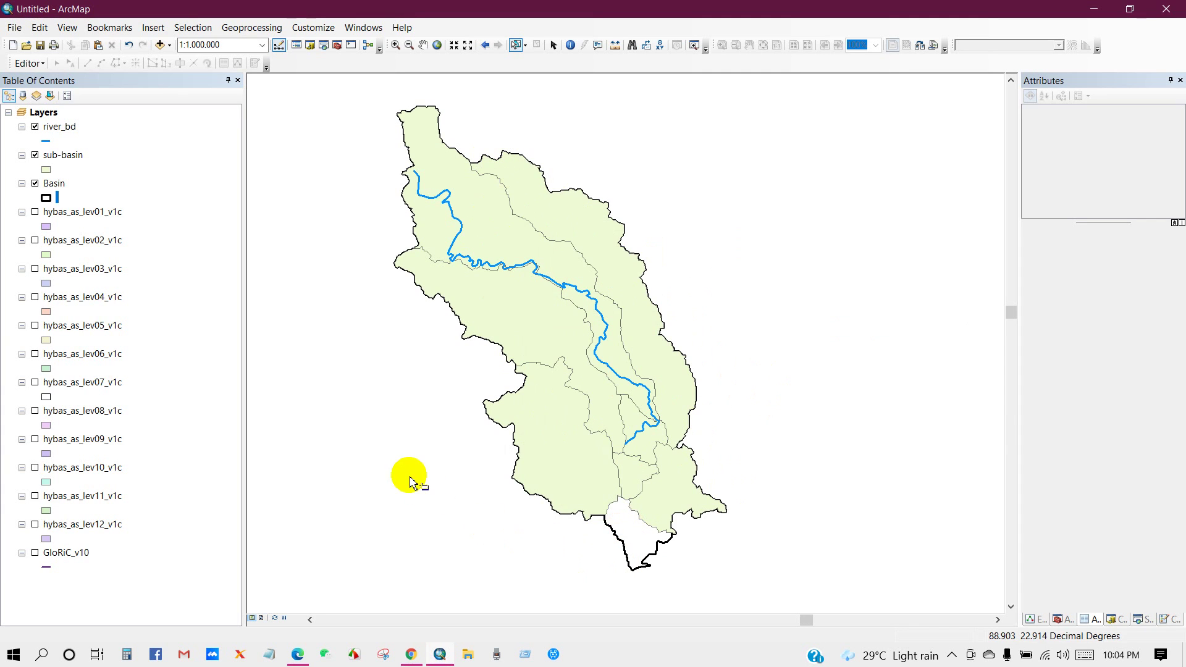
Step: Turn off the sub-basin and river_bd layers
left_click(35, 155)
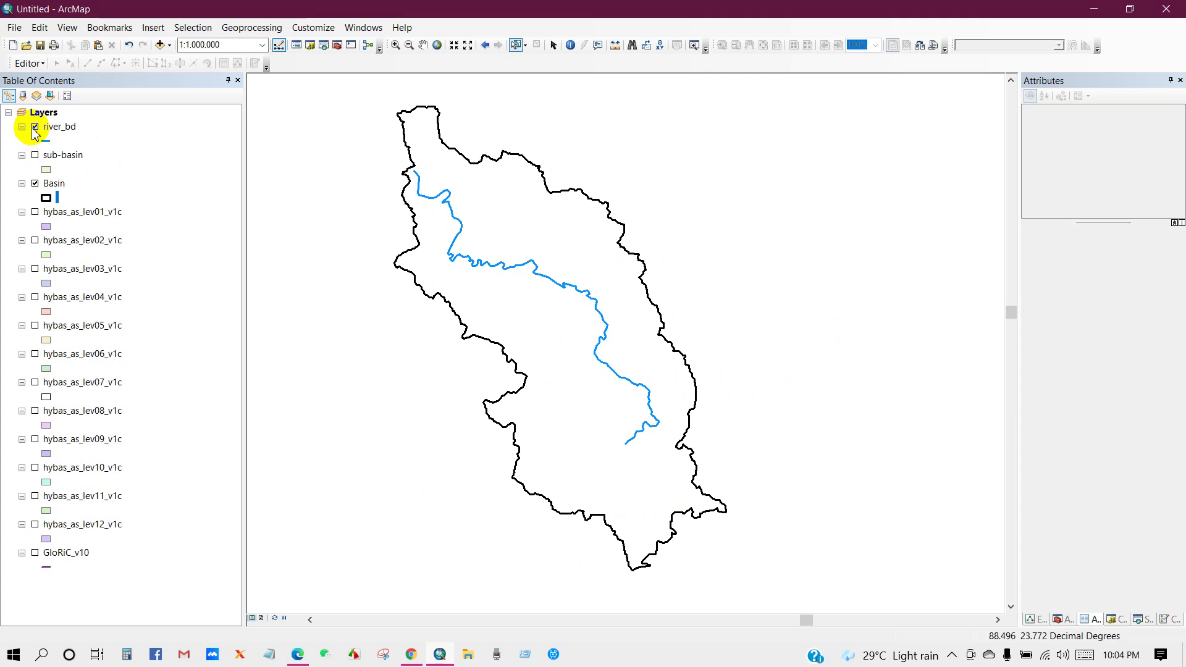
left_click(35, 127)
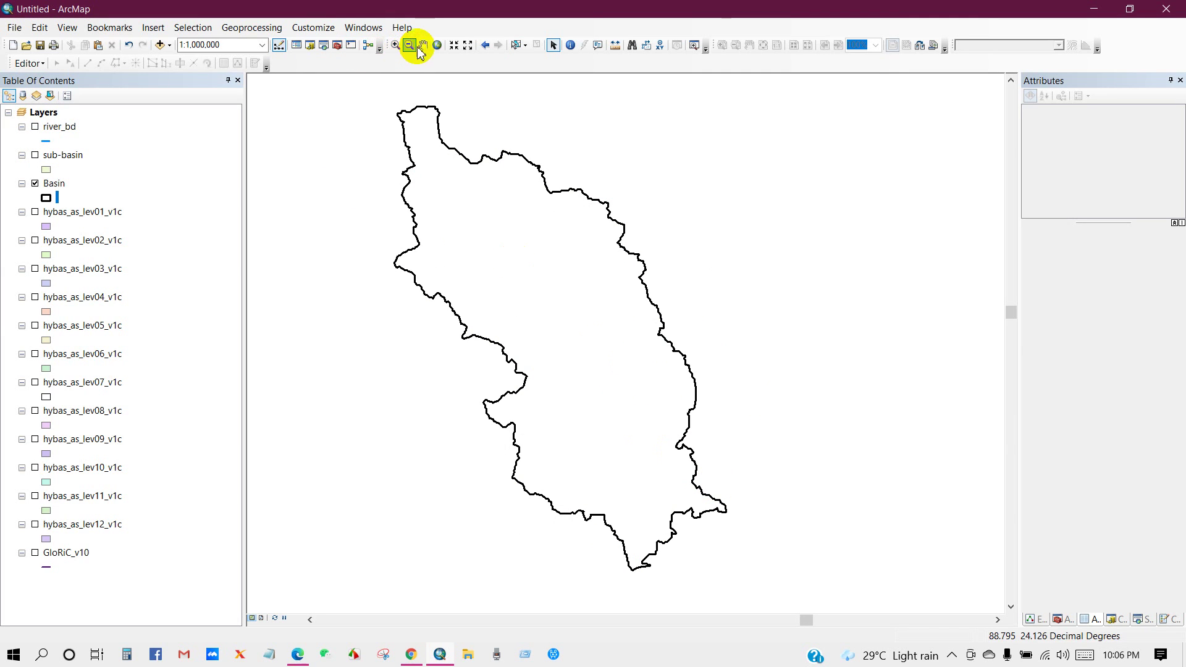
left_click(421, 46)
Step: Clip GloRiC_v10 with the Basin layer, saving the output as drainage in the Wet season folder
left_click_drag(495, 254, 498, 257)
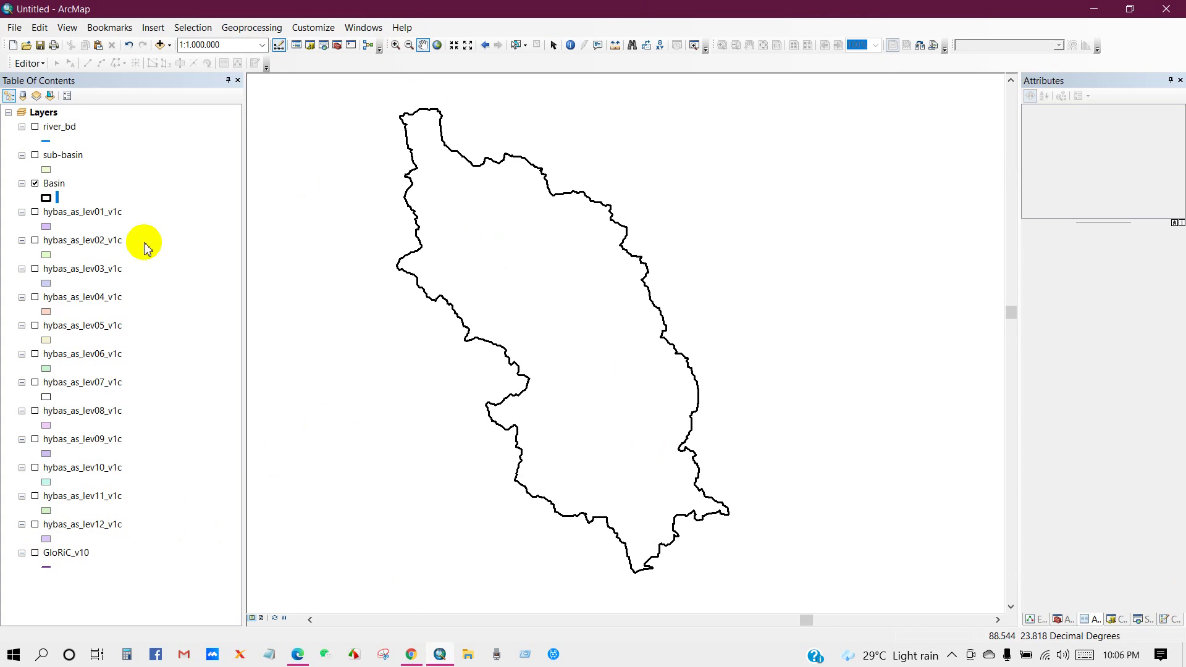
left_click(35, 554)
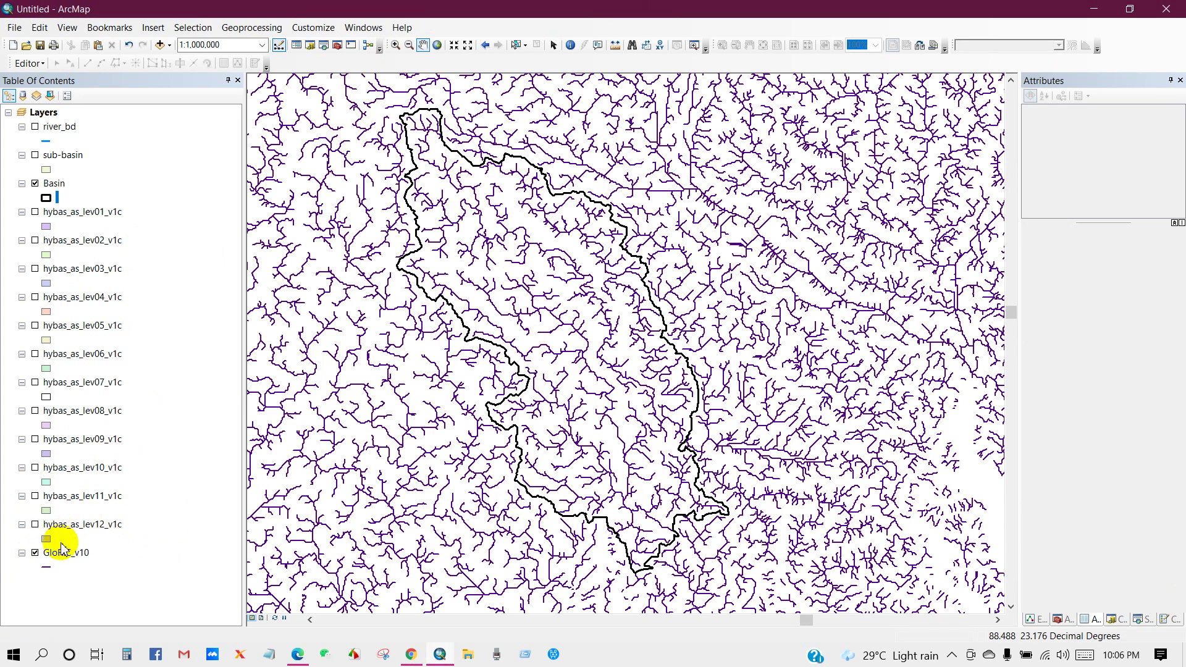
left_click(275, 29)
left_click(251, 60)
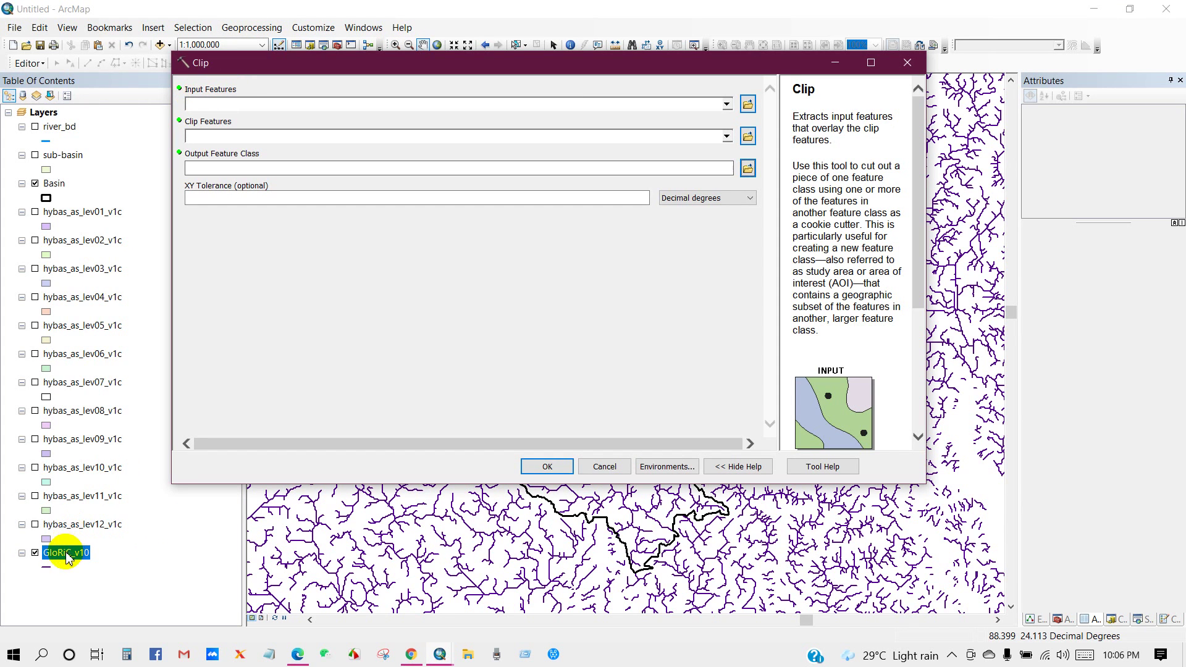
left_click_drag(62, 553, 227, 108)
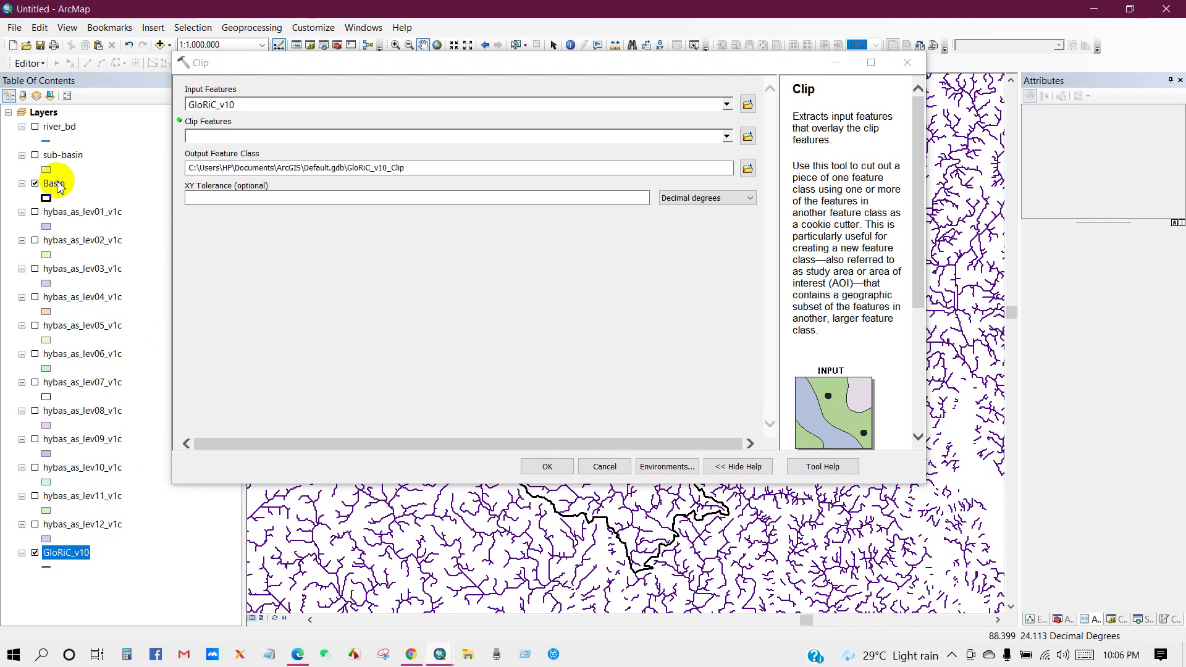
left_click_drag(54, 186, 219, 135)
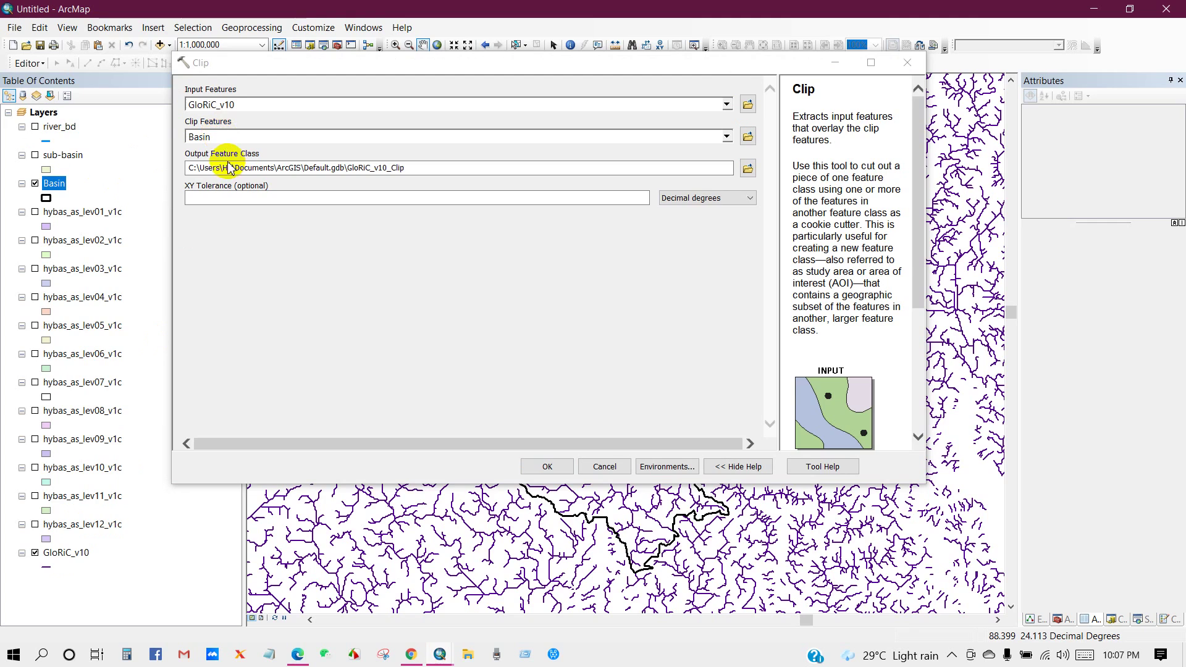
left_click(748, 169)
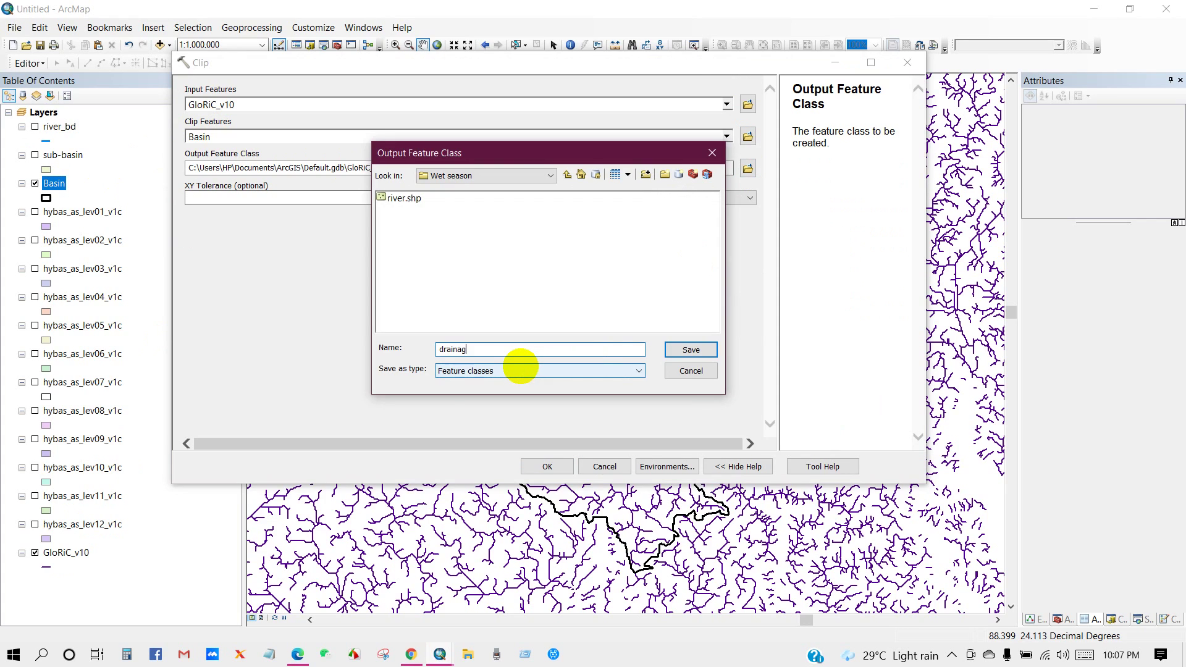
type("drainage")
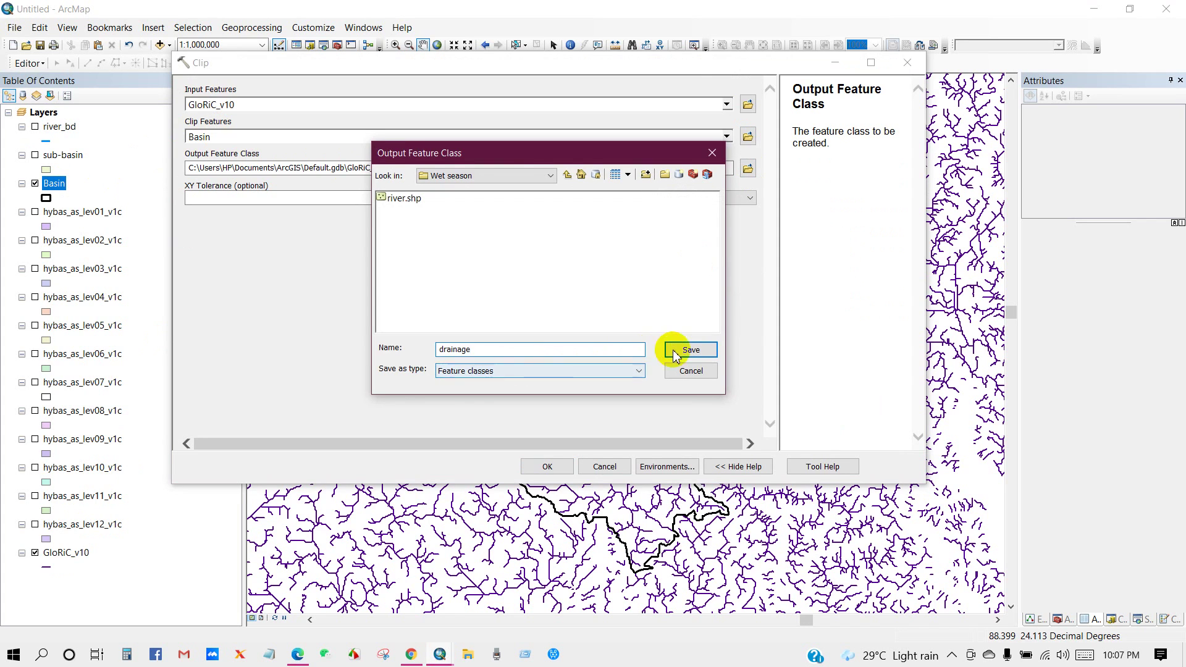
left_click(690, 349)
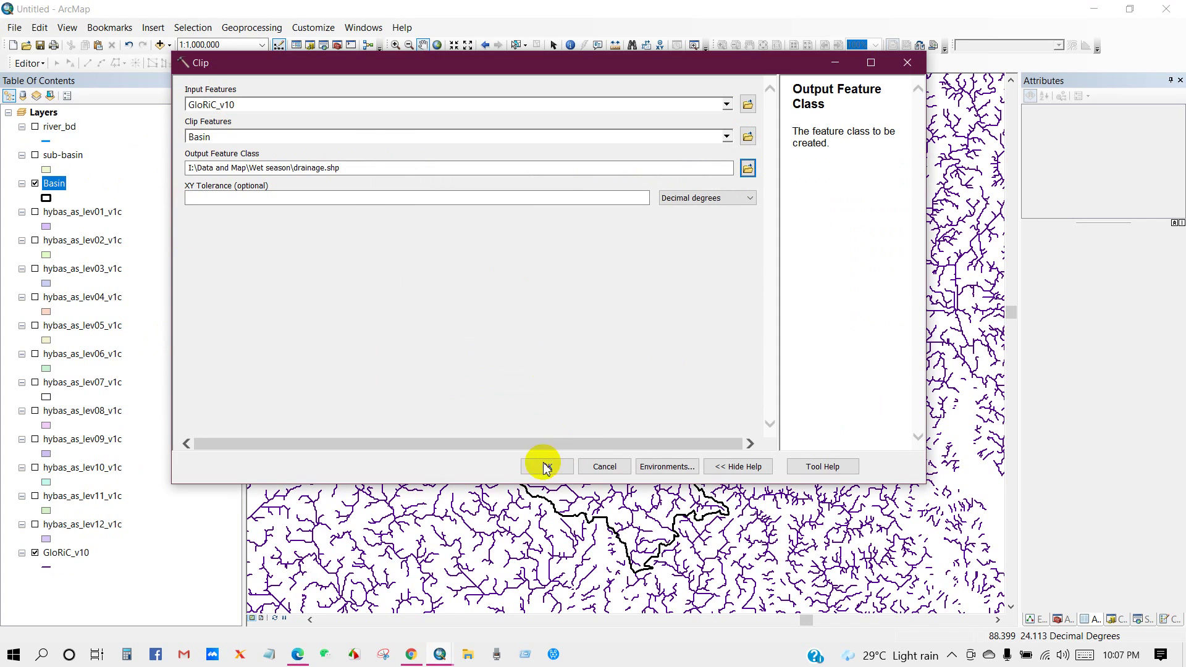
left_click(546, 468)
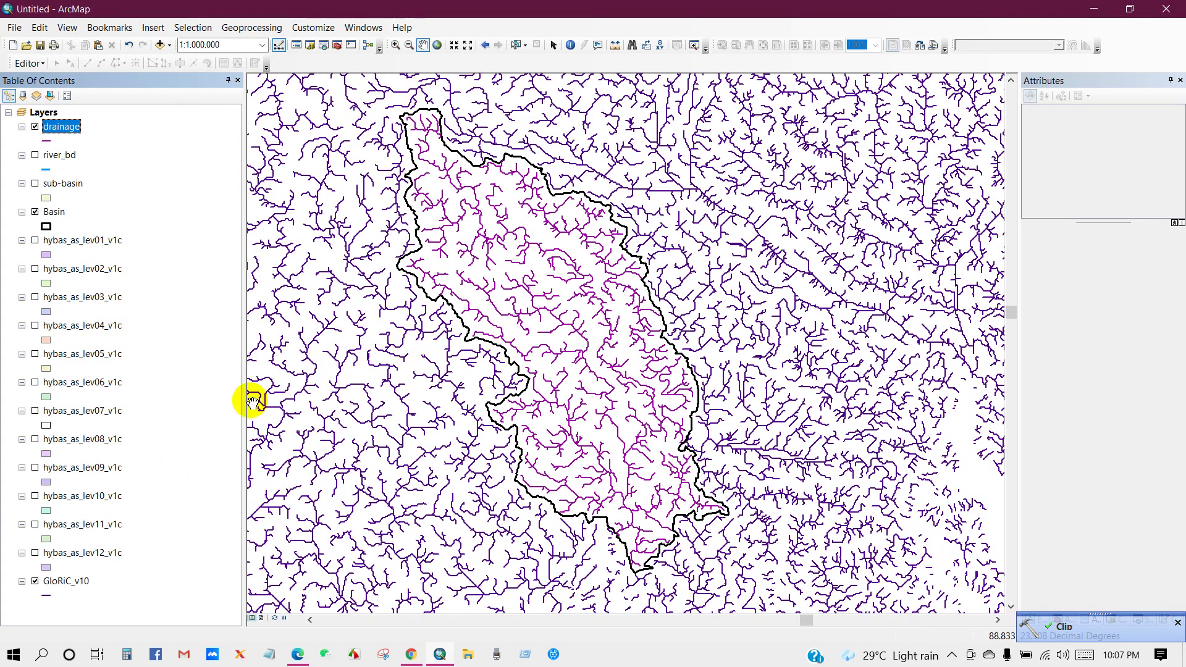
Step: Hide GloRiC_v10 and draw the drainage lines with the blue River style
left_click(35, 582)
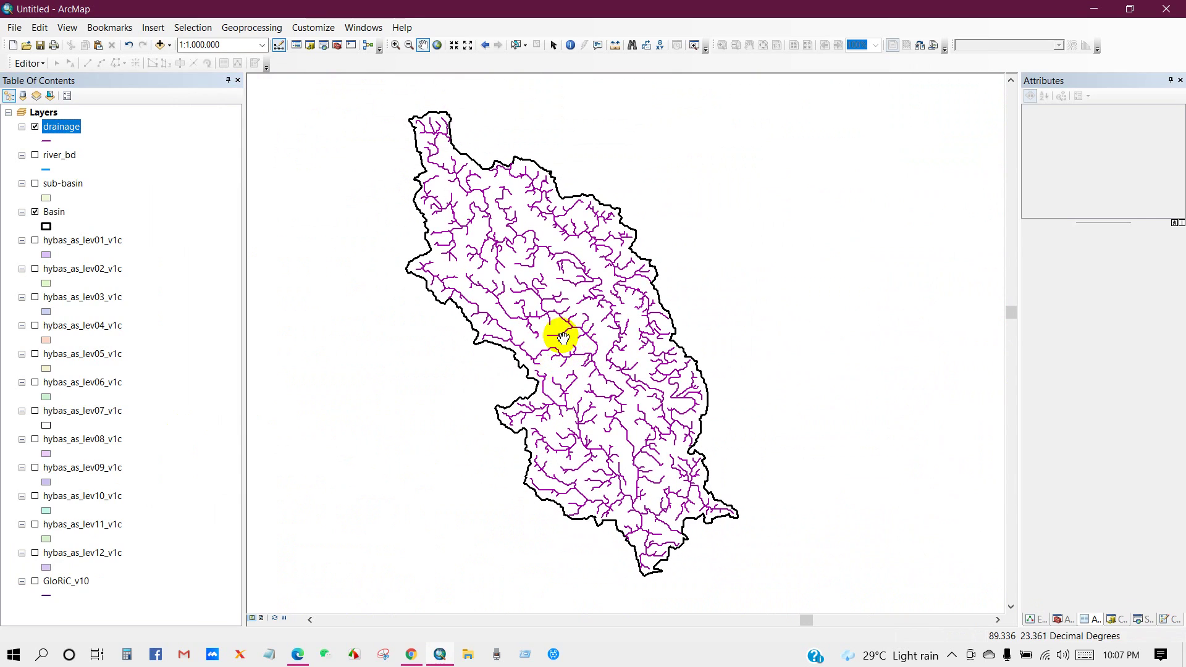
left_click(46, 141)
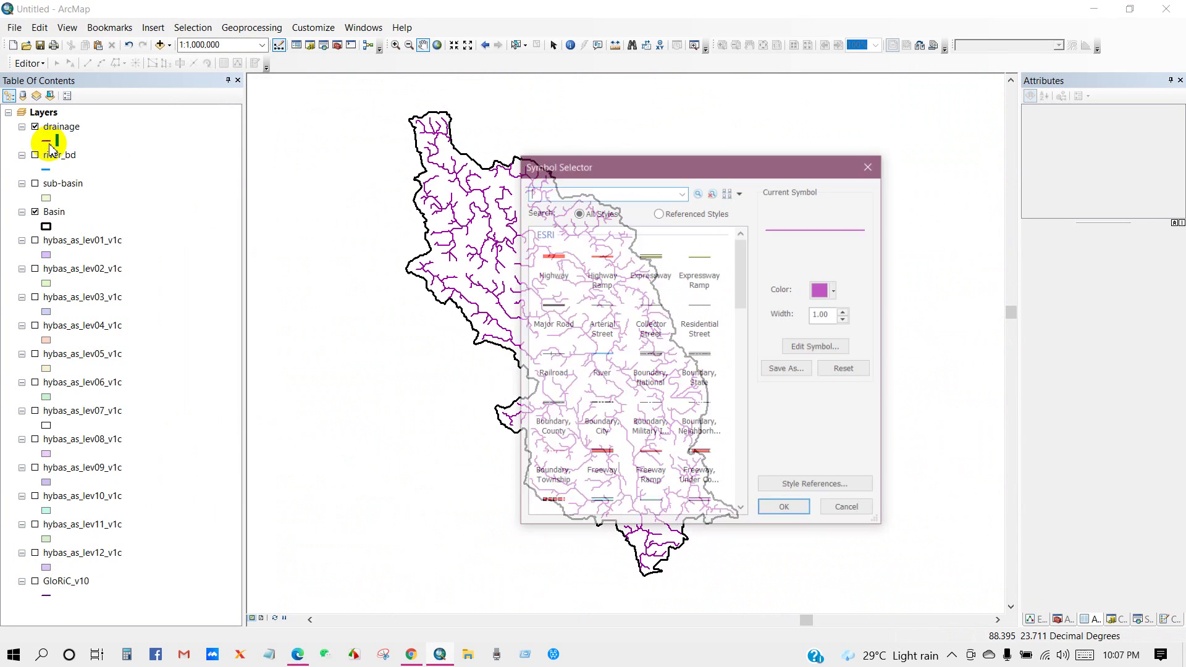
left_click(603, 364)
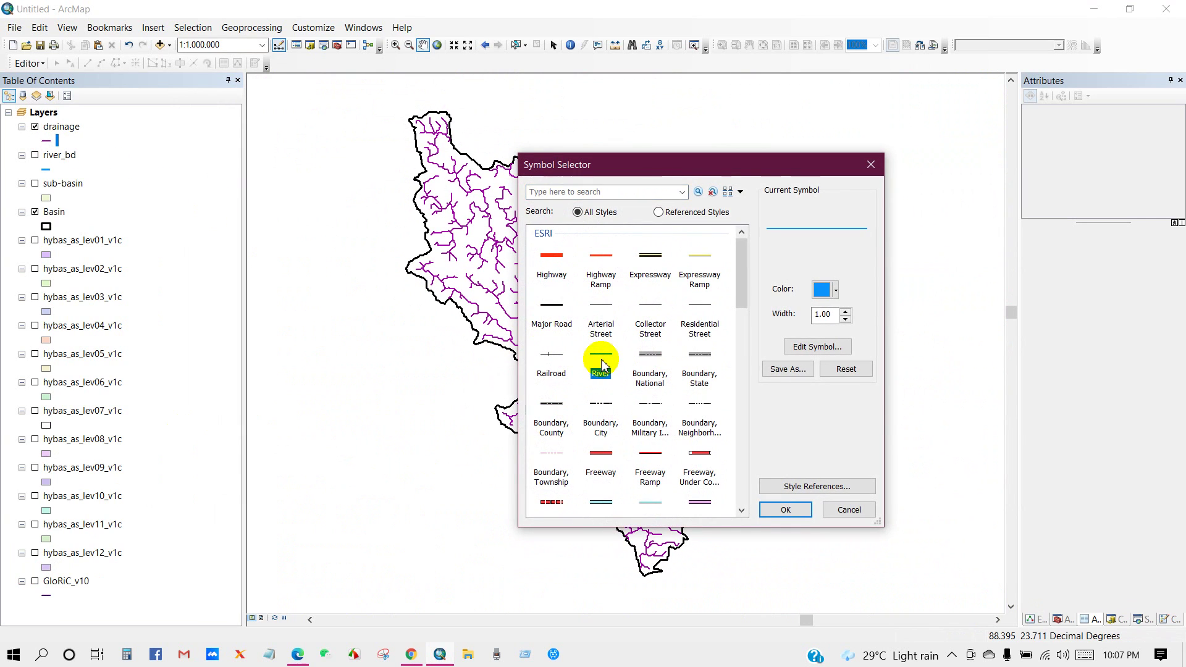
left_click(779, 509)
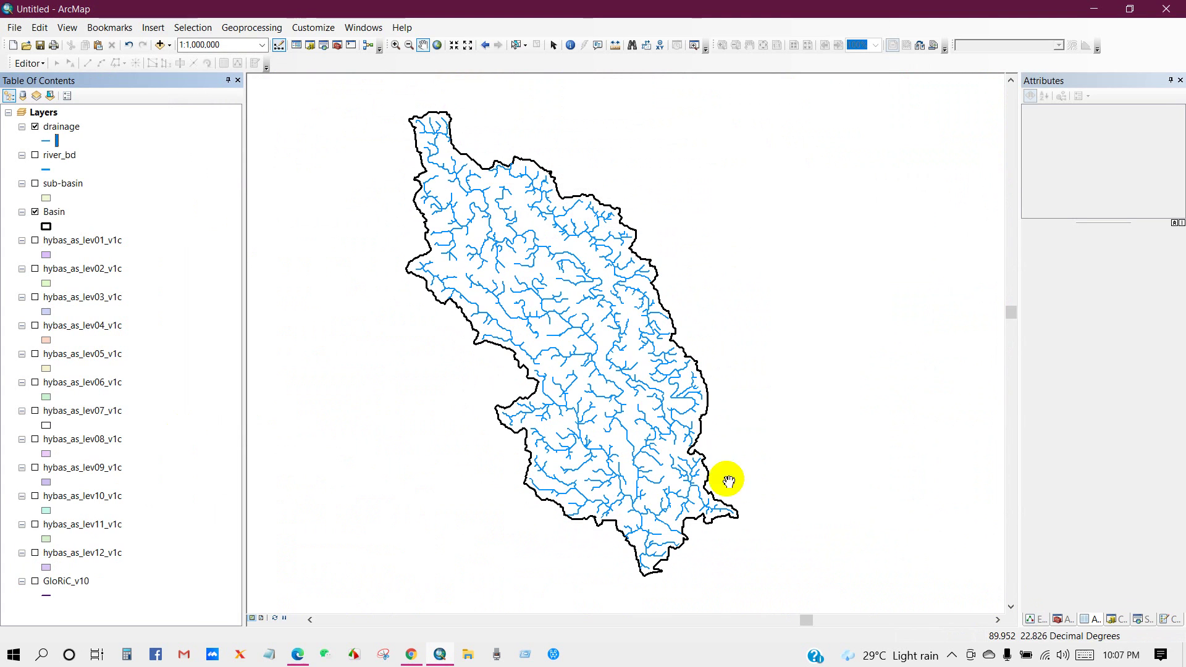
left_click_drag(649, 403, 659, 409)
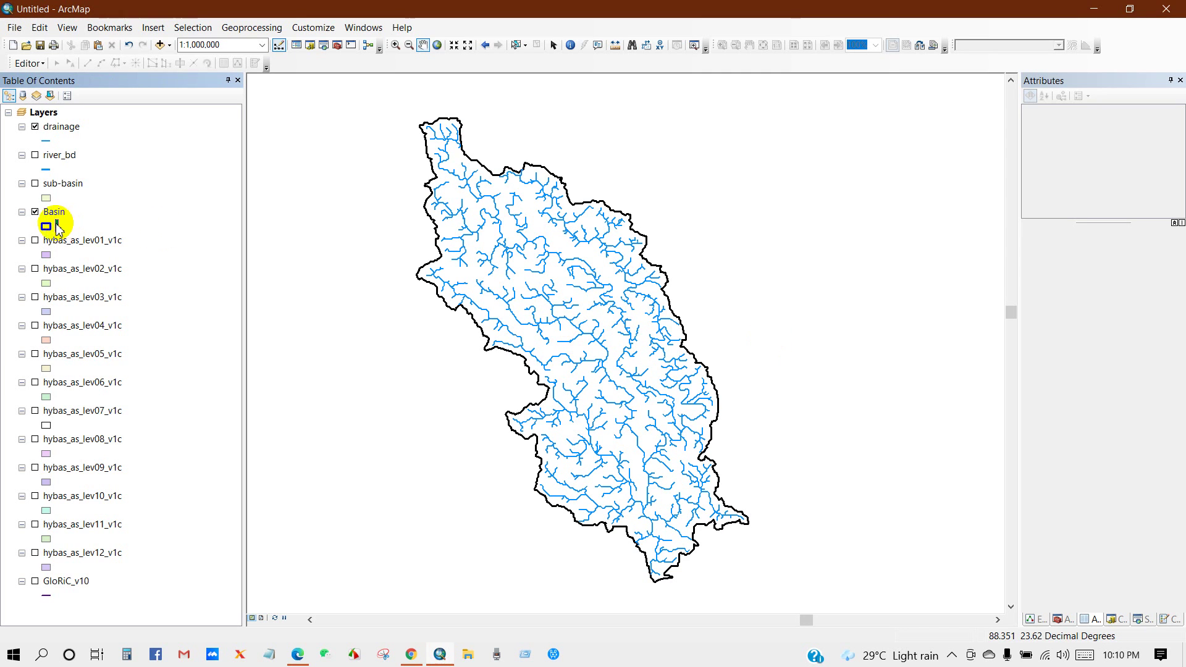
Step: Give Basin the Blue fill with a thicker black outline and recentre it
left_click(50, 227)
left_click(700, 354)
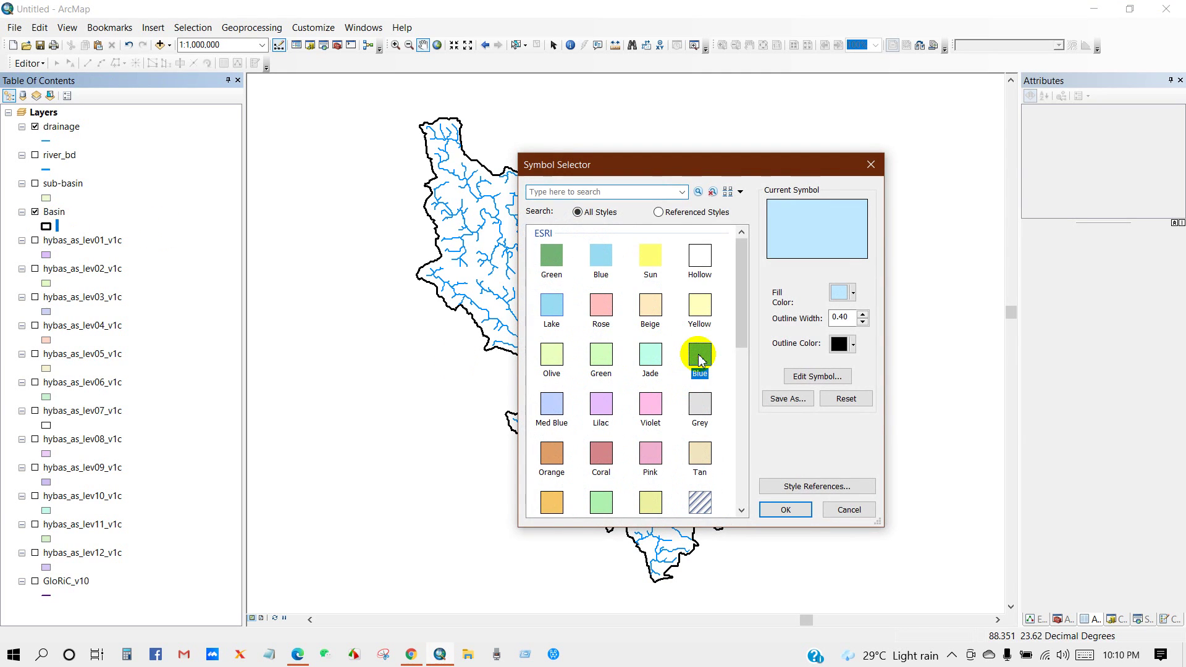
left_click(863, 315)
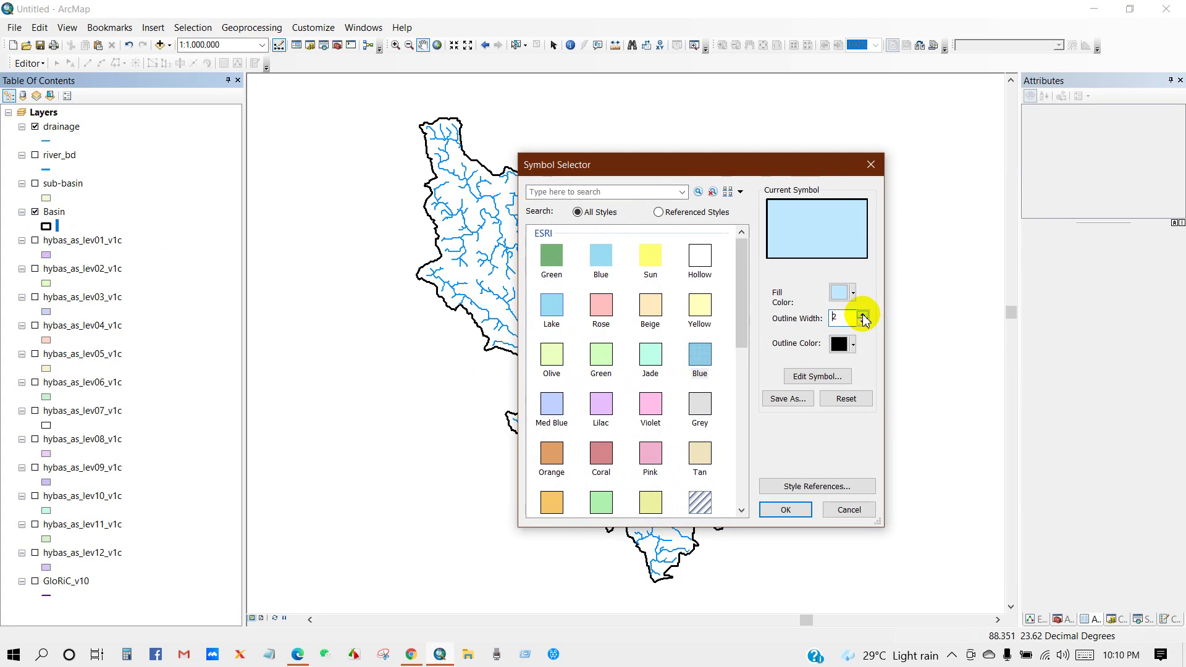
left_click(774, 509)
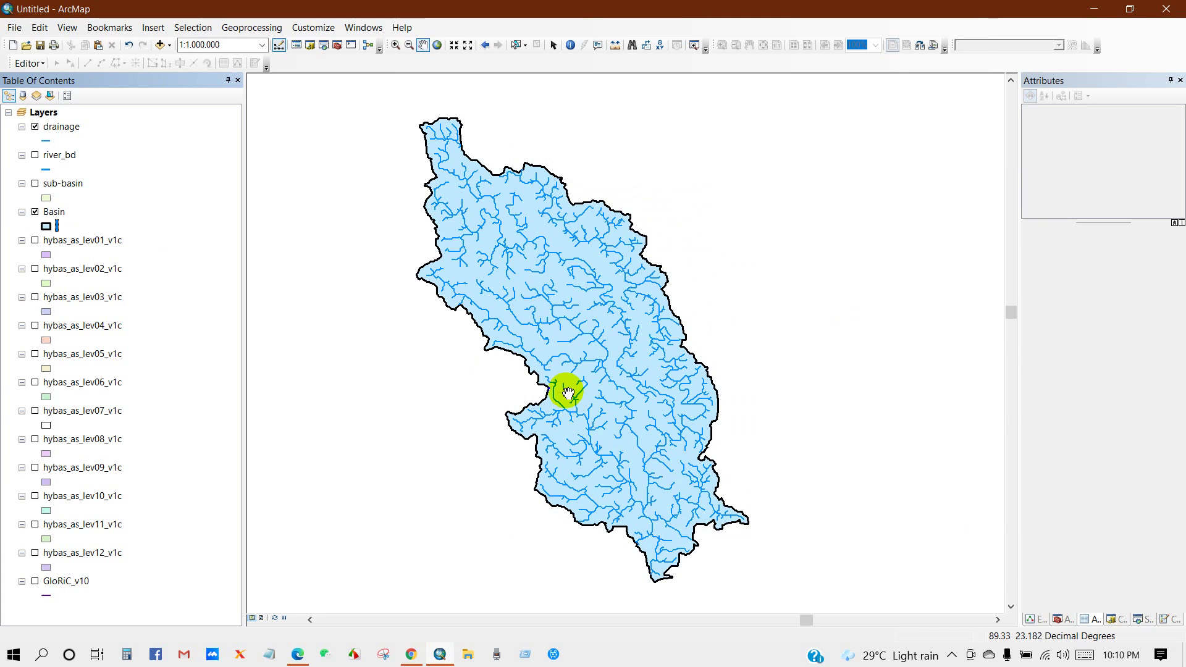
left_click_drag(564, 384, 548, 350)
mouse_move(657, 402)
left_mouse_down()
mouse_move(633, 381)
mouse_move(659, 421)
left_mouse_up()
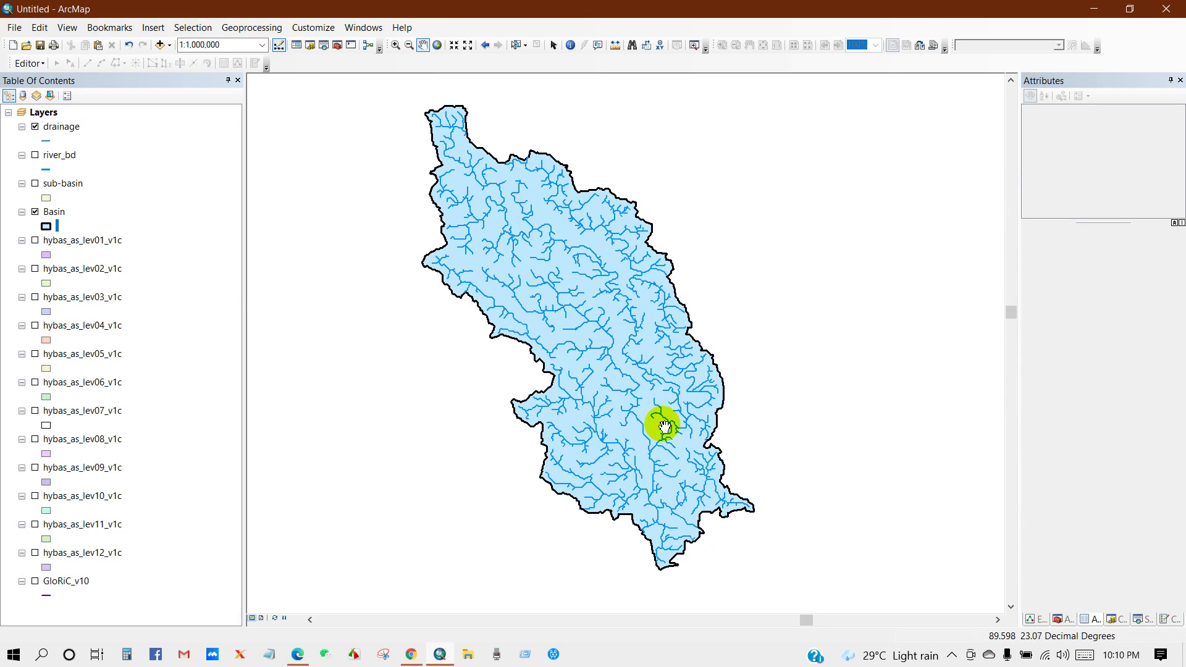
Step: Toggle Basin, river_bd, drainage and sub-basin layers to inspect the sub-basins
left_click(36, 212)
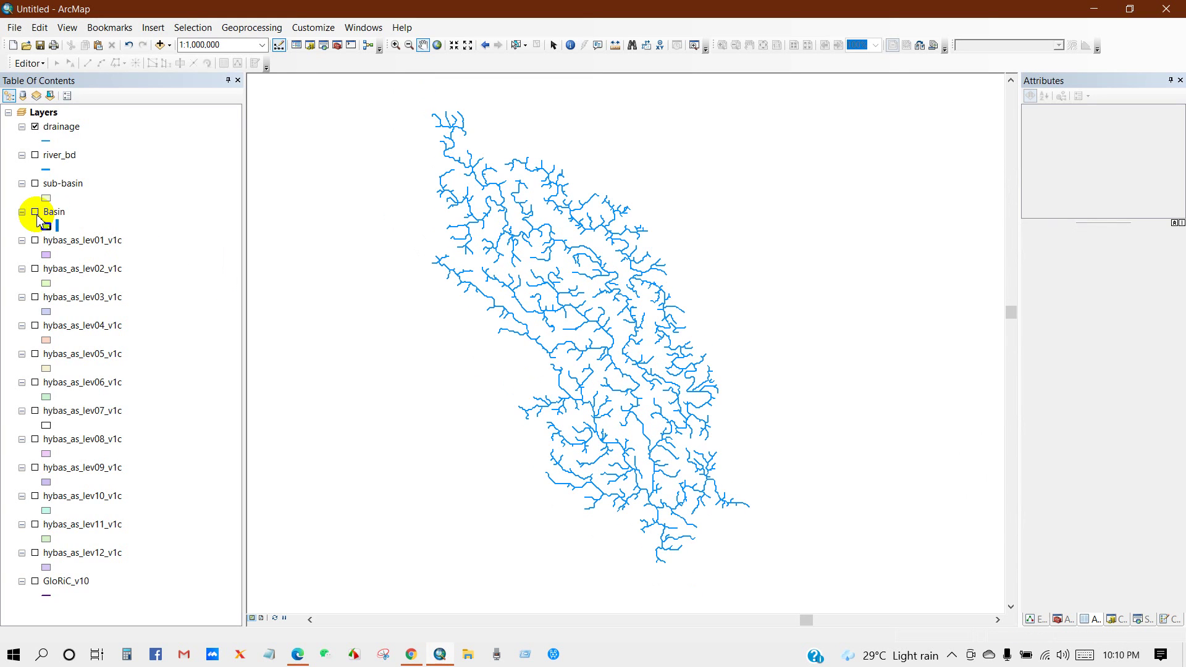
left_click(35, 156)
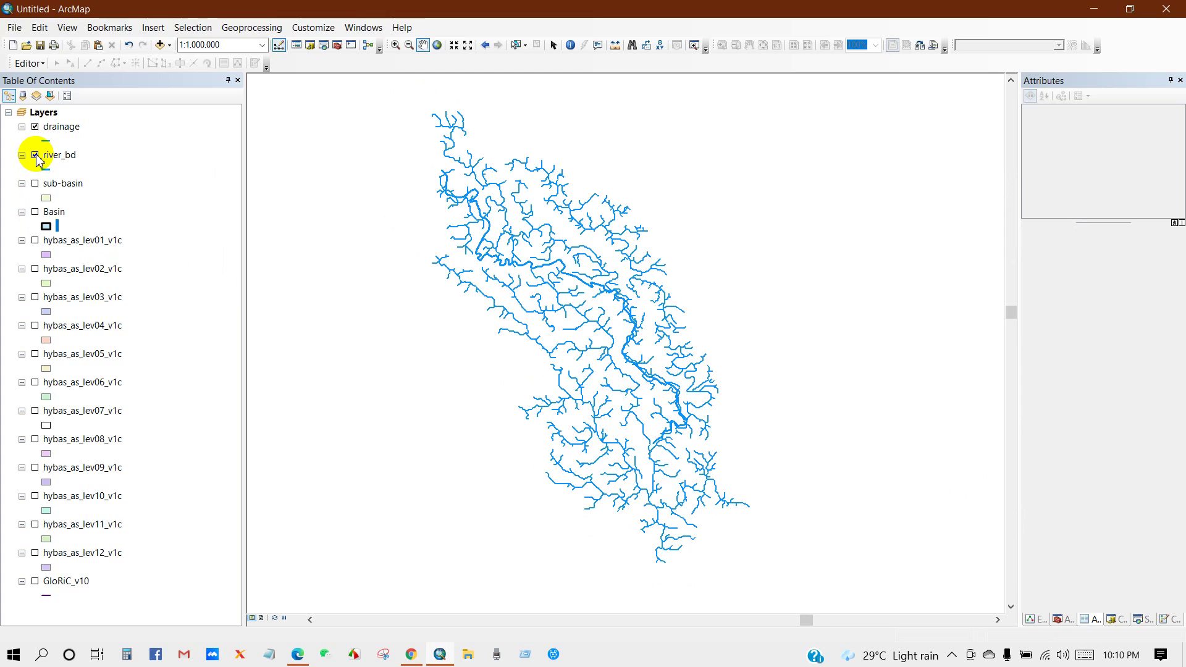
left_click(36, 156)
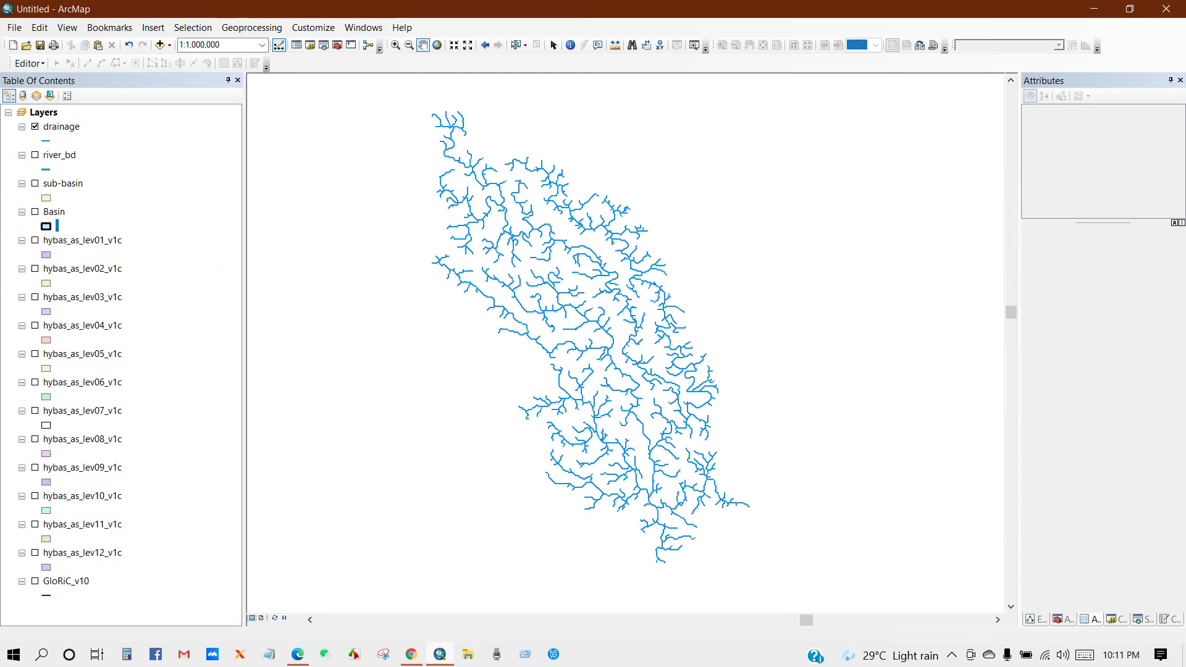
left_click(35, 127)
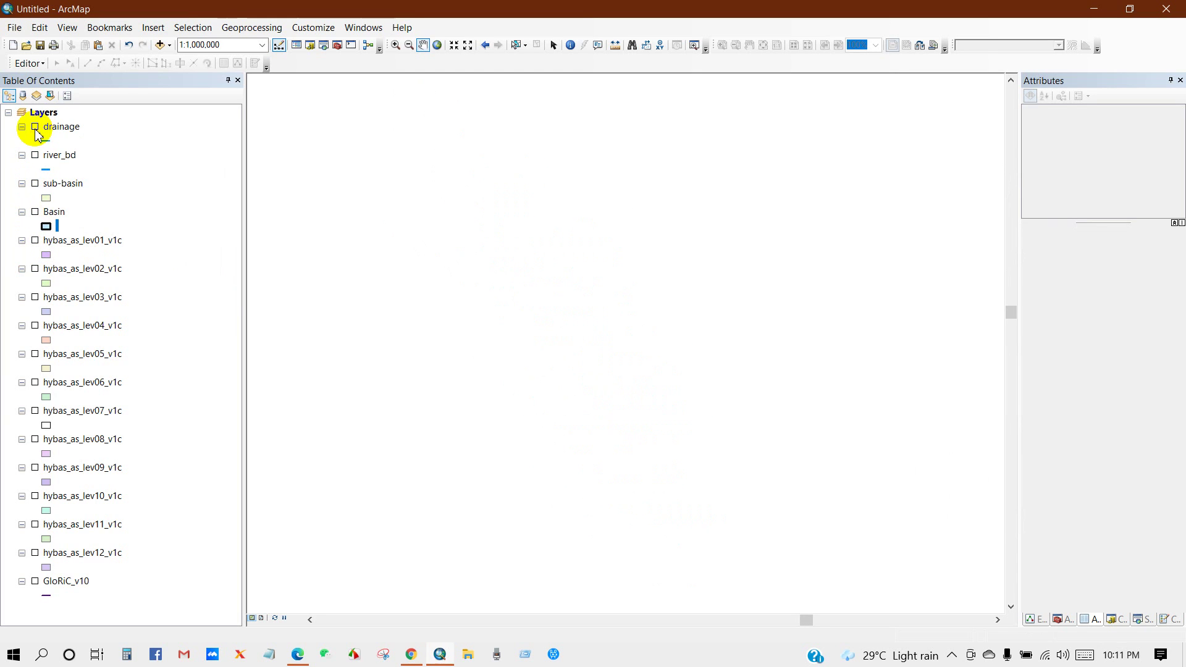
left_click(35, 184)
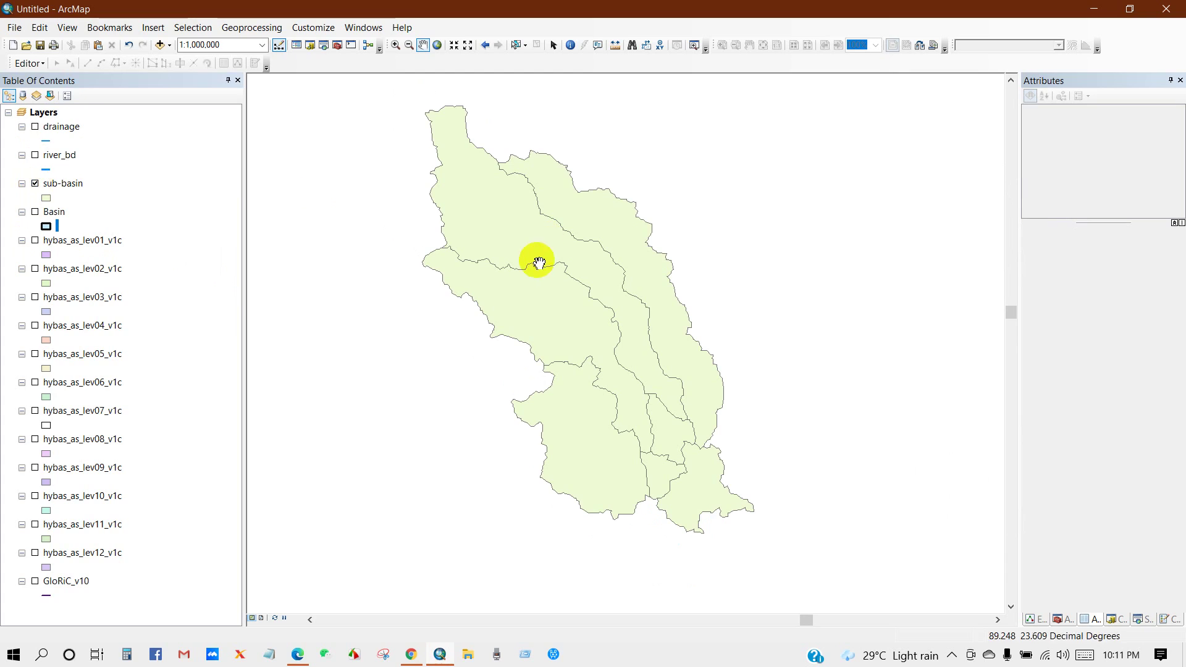
left_click_drag(535, 262, 543, 283)
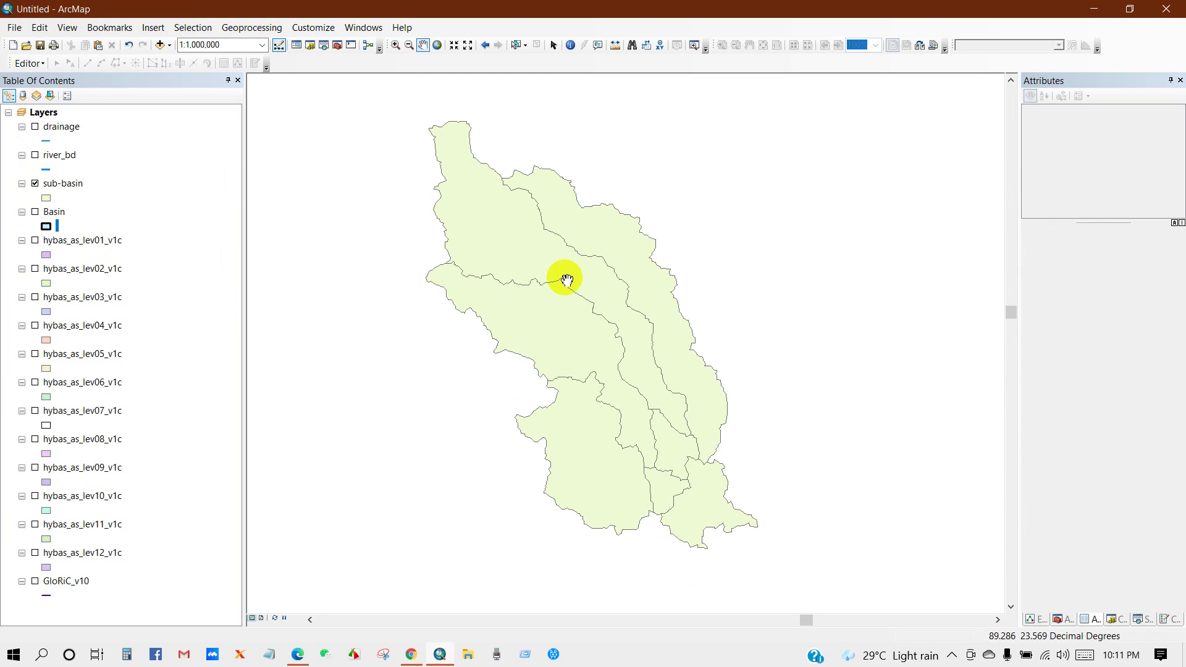
left_click(35, 184)
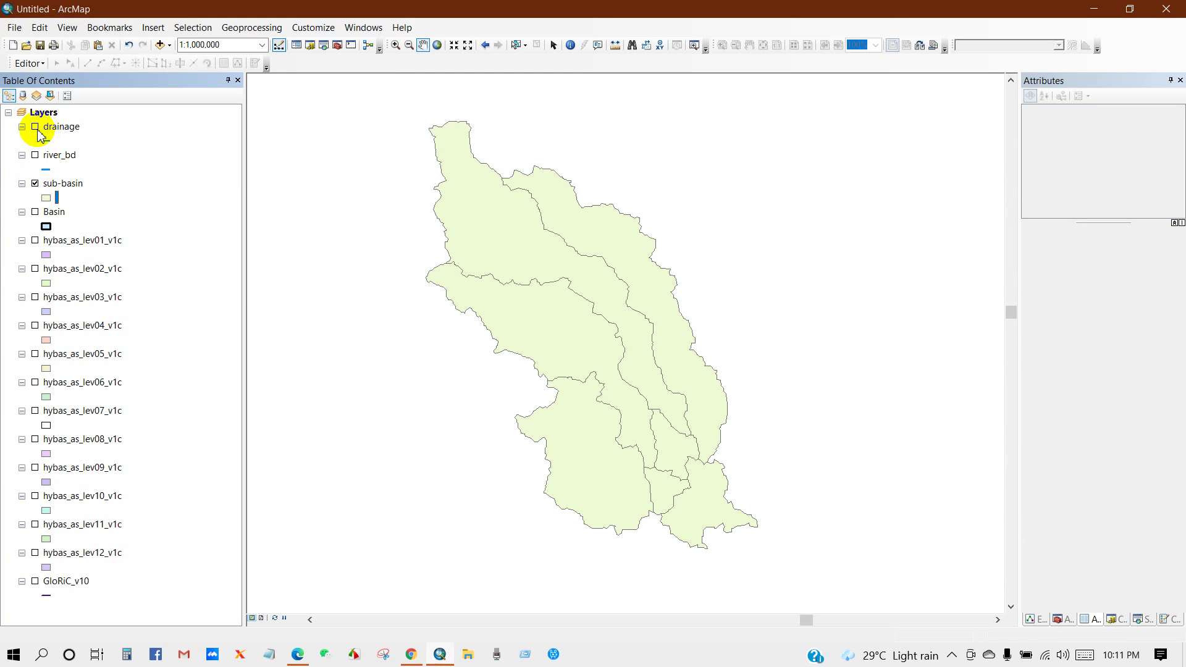
Step: Set the sub-basin outline width to 1, then hide sub-basin and show Basin again
left_click(46, 198)
double_click(852, 317)
type("1")
key("Return")
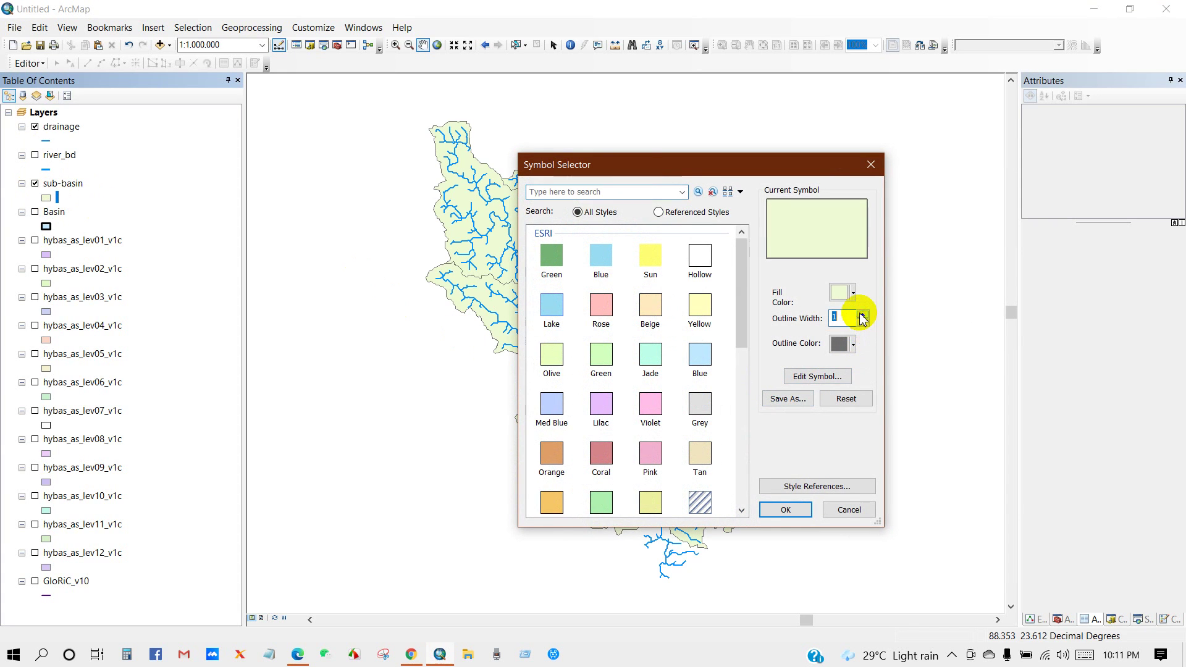
left_click(786, 510)
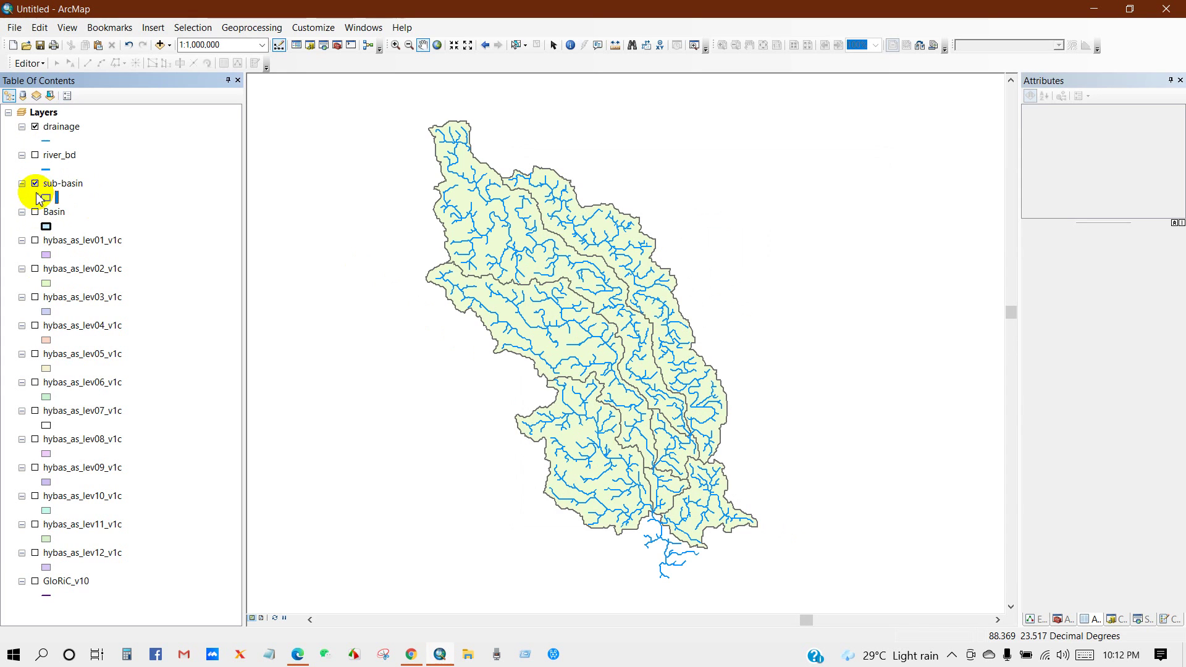
left_click(35, 184)
left_click(35, 212)
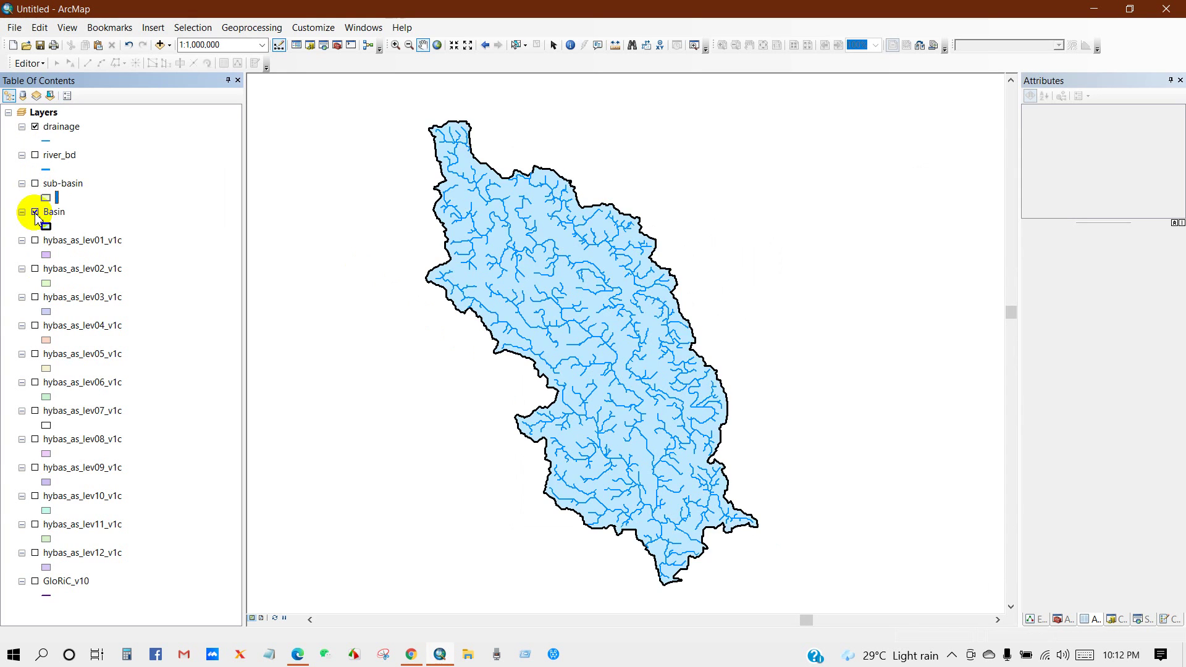